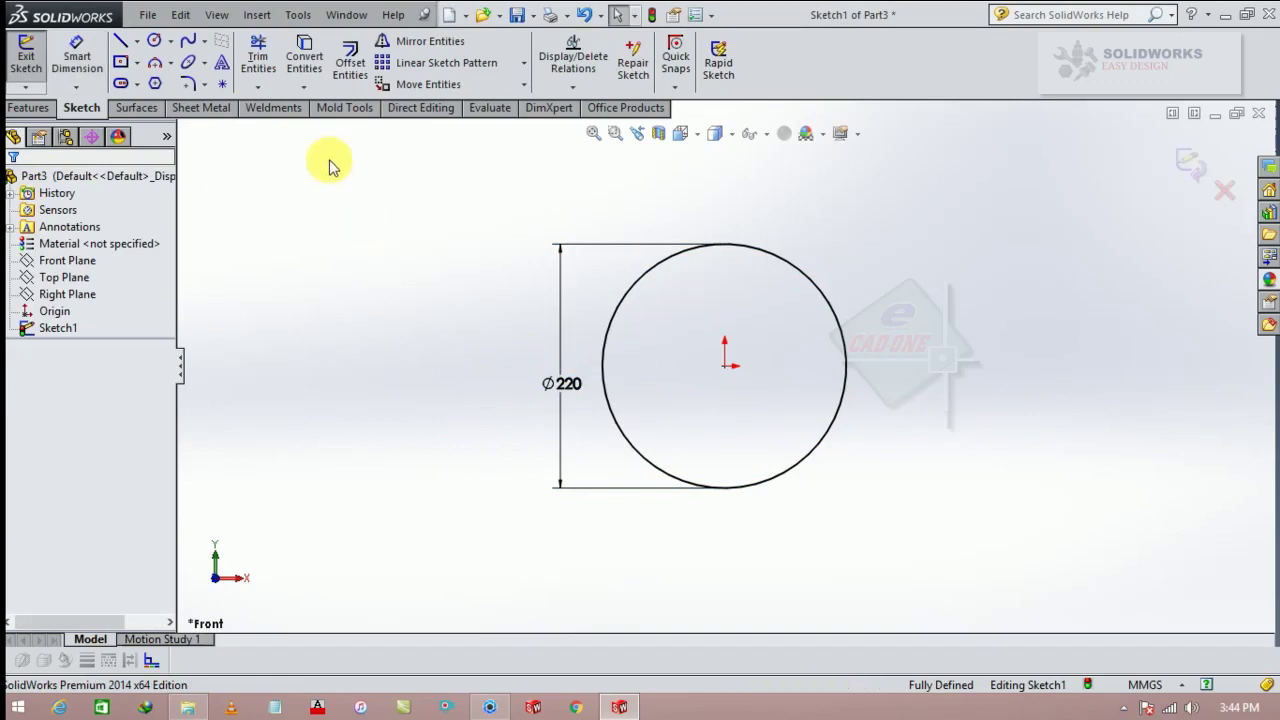
# Draw a vertical line through the circle's centre, from its top quadrant point to its bottom quadrant point.
pyautogui.click(124, 44)
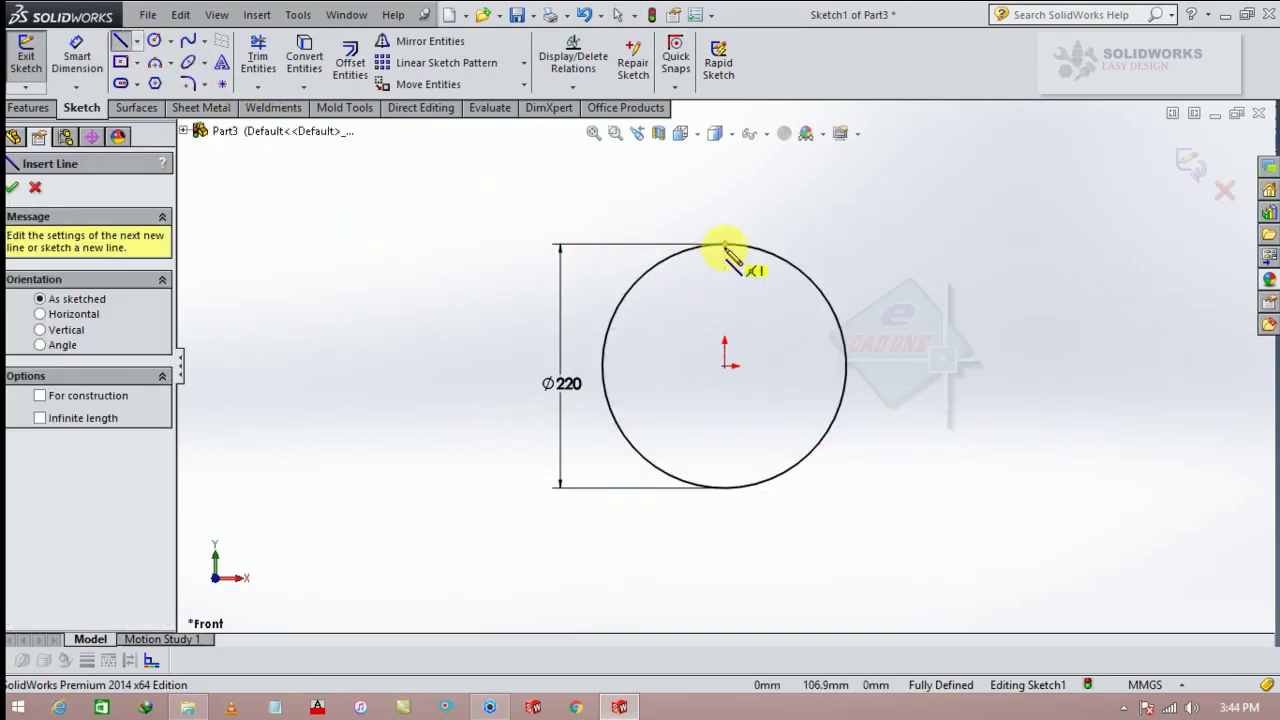
pyautogui.click(724, 244)
pyautogui.click(724, 487)
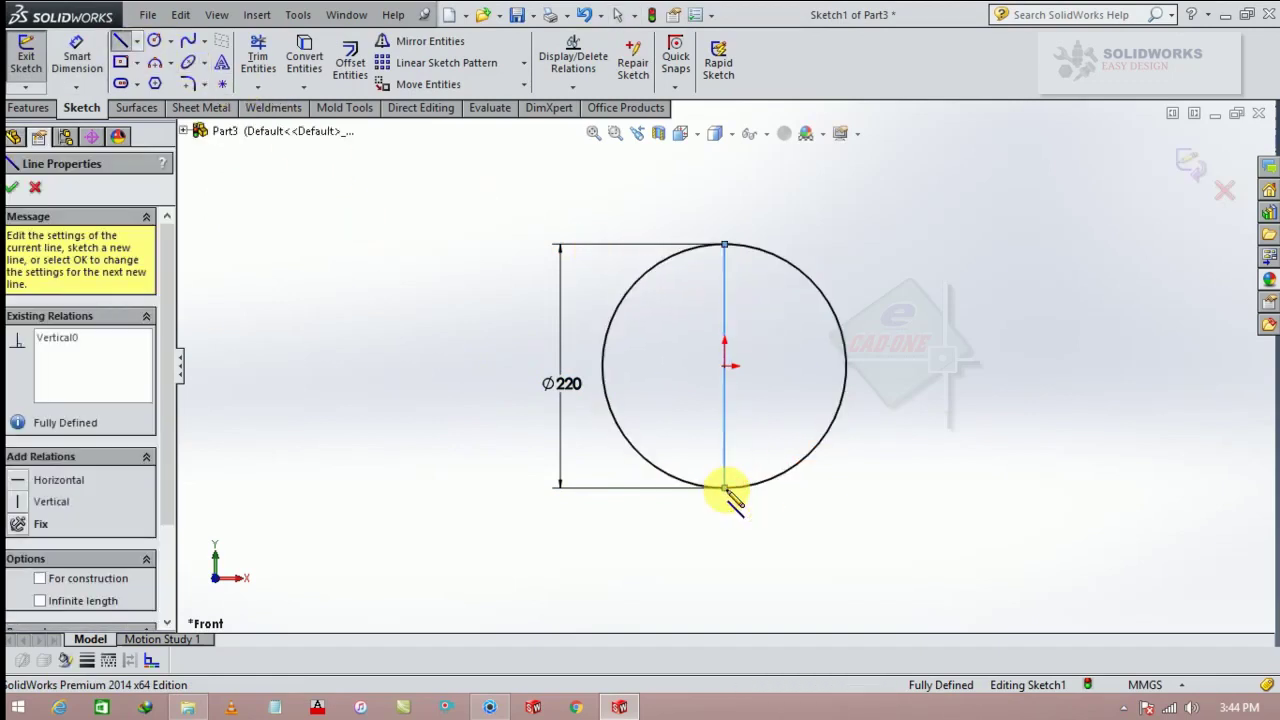
pyautogui.press('Escape')
pyautogui.press('Escape')
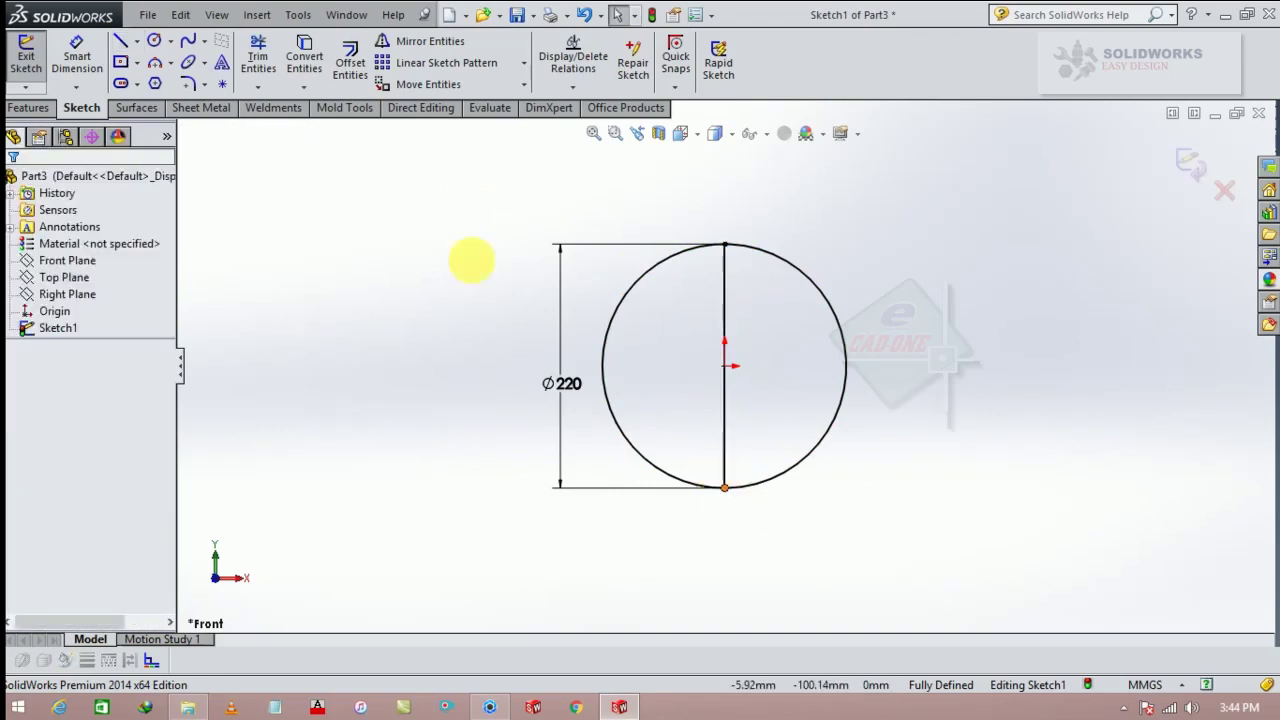
# Trim away the right half of the circle, leaving the left semicircle and the vertical line.
pyautogui.click(262, 84)
pyautogui.click(843, 340)
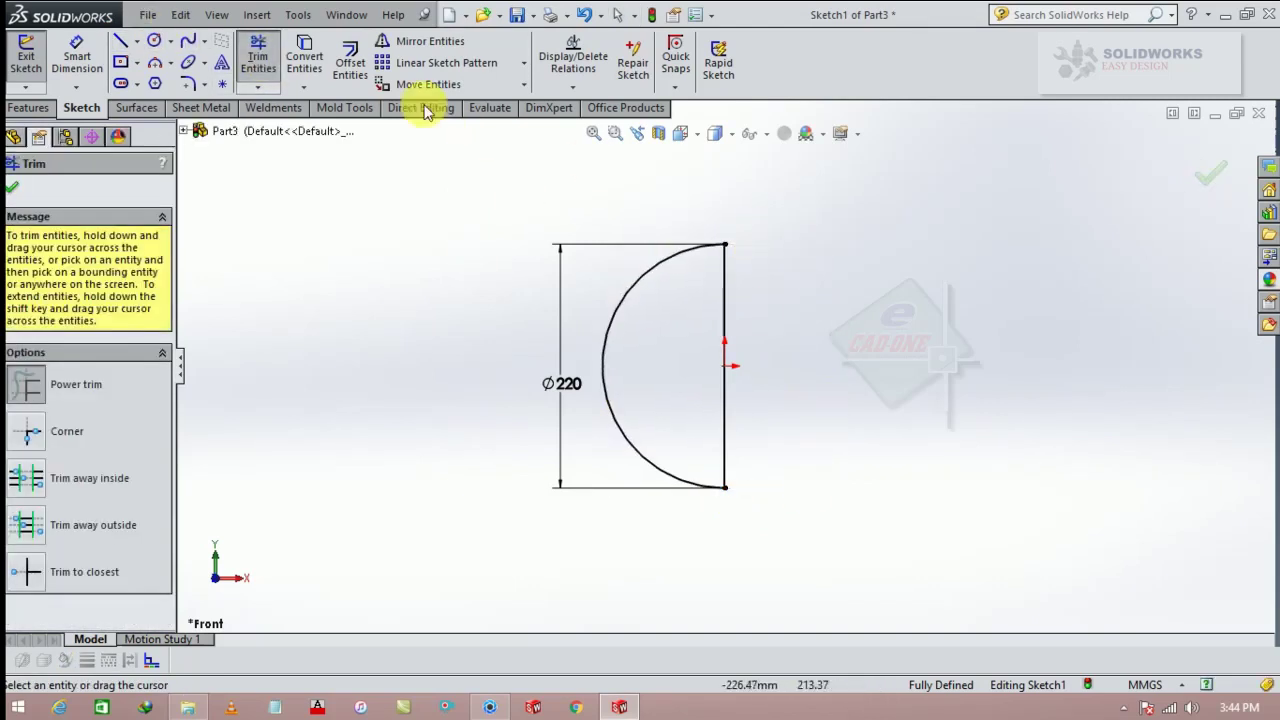
pyautogui.click(17, 187)
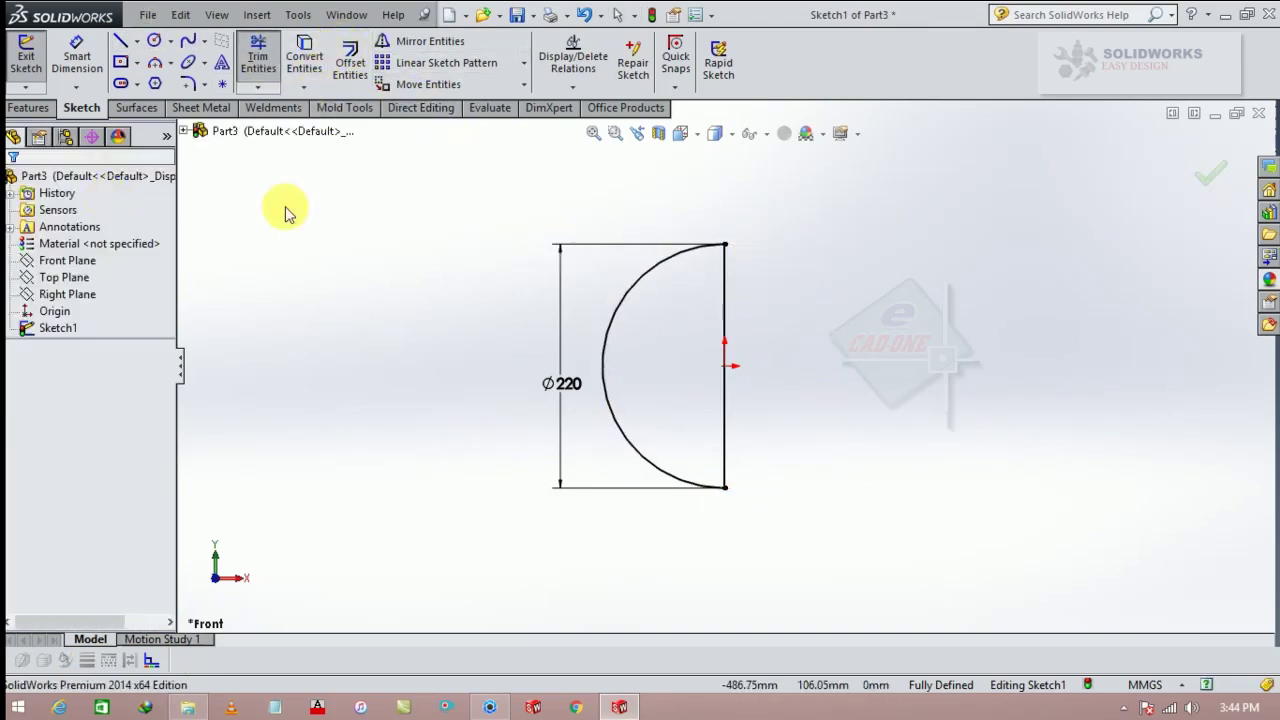
# Convert the vertical diameter line into construction geometry.
pyautogui.click(722, 312)
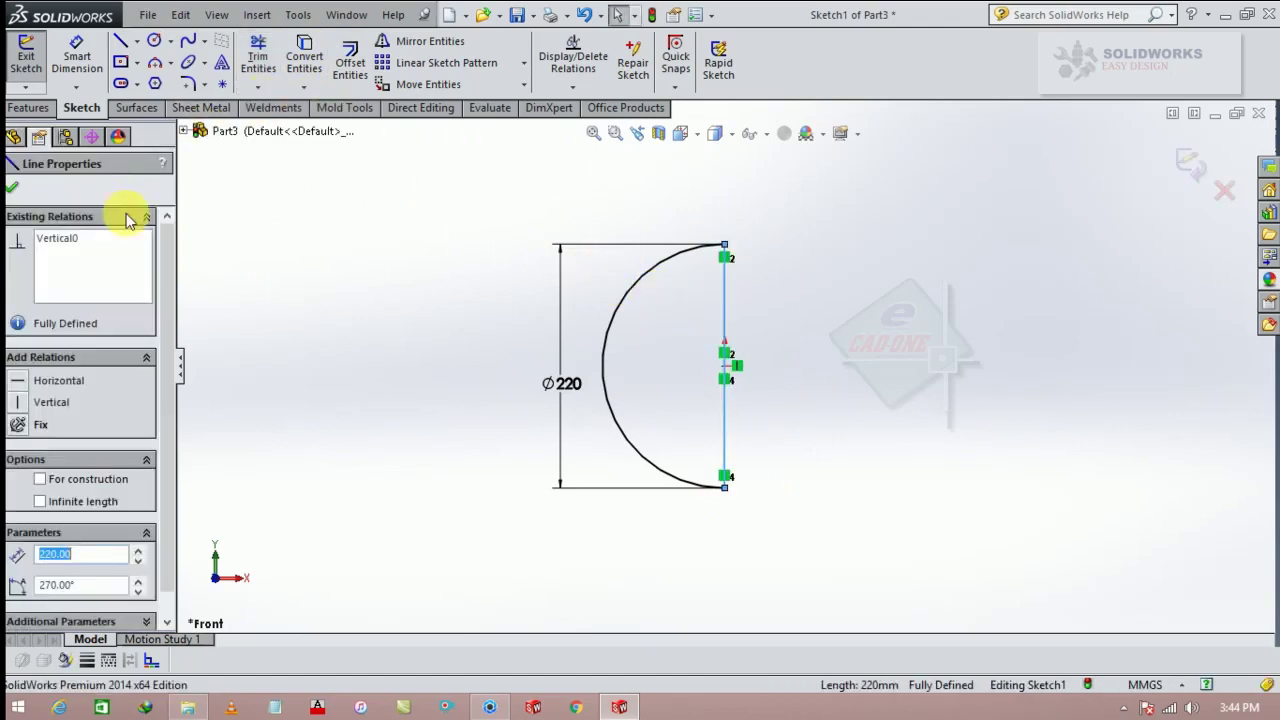
pyautogui.click(41, 480)
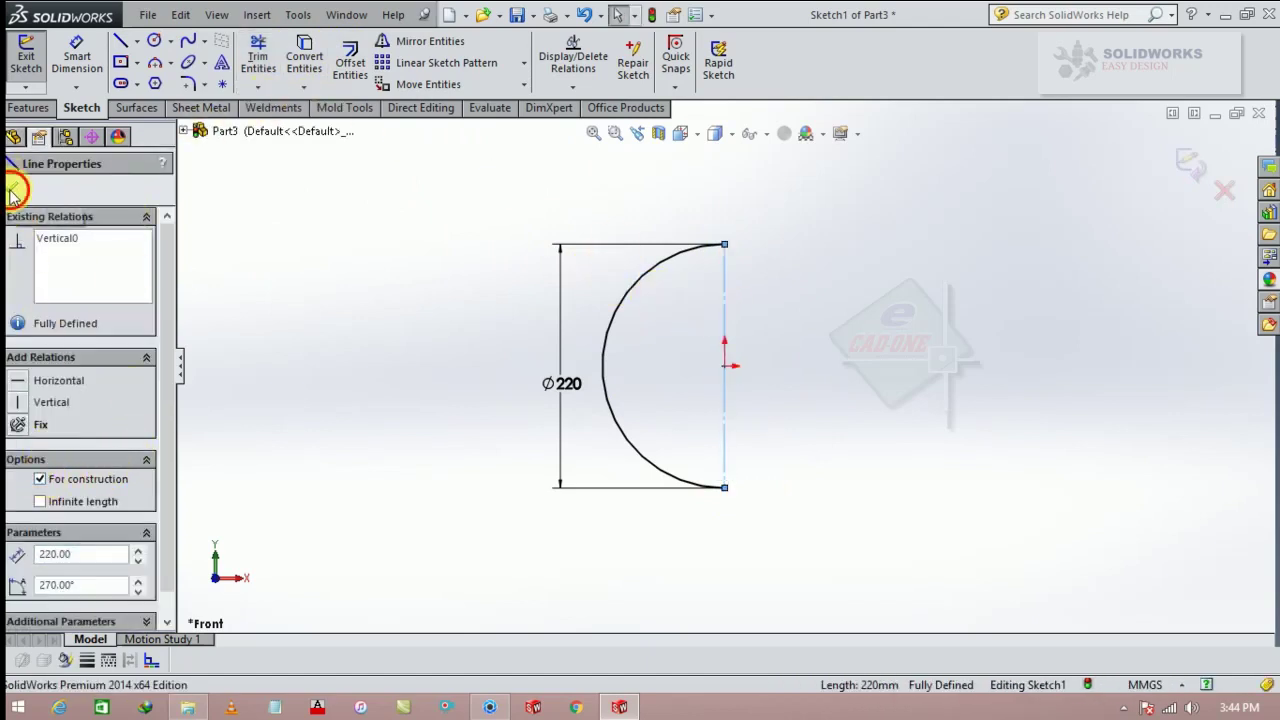
pyautogui.click(13, 190)
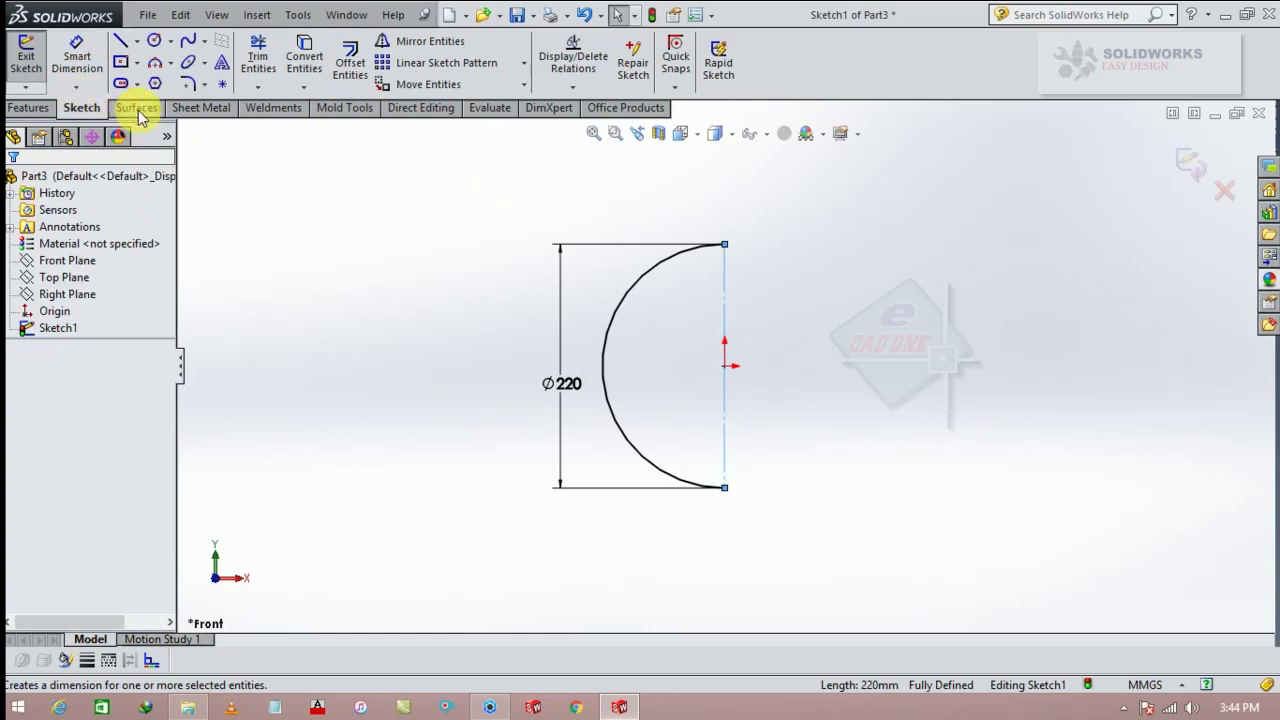
# Revolve the semicircle as a surface about the vertical construction line, 90 degrees with the Mid Plane direction.
pyautogui.click(138, 107)
pyautogui.click(84, 60)
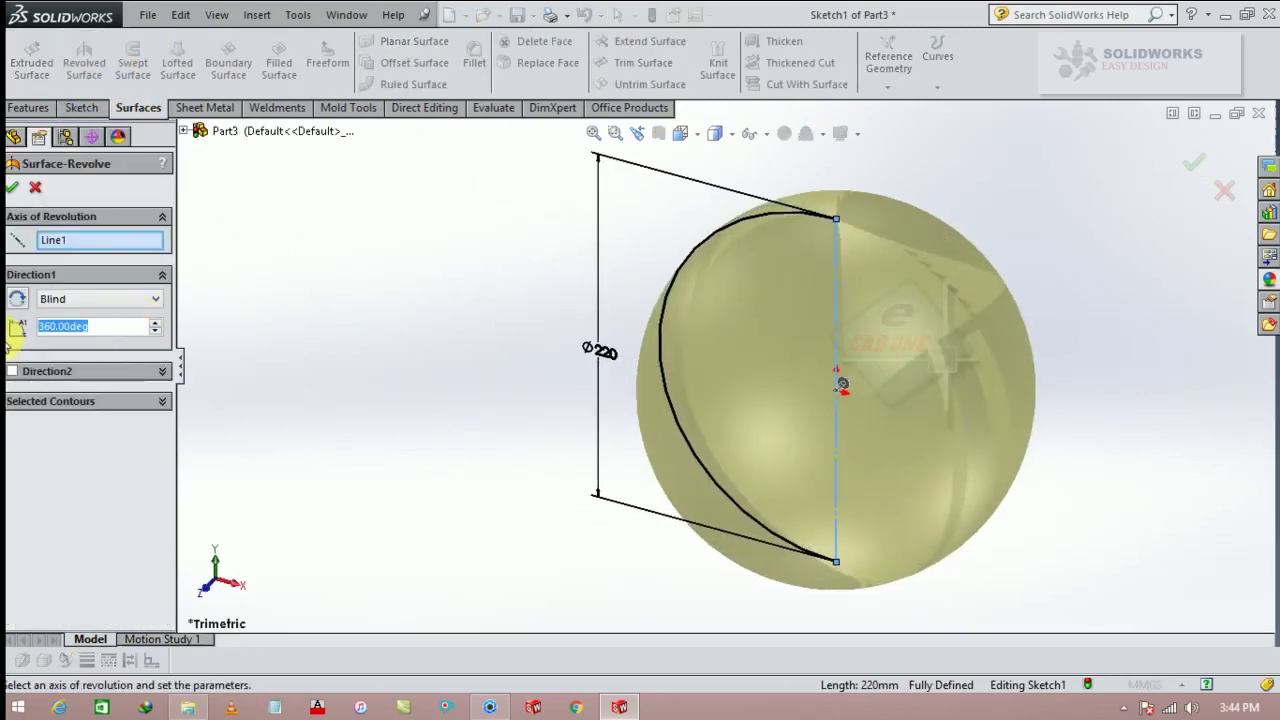
pyautogui.write('90')
pyautogui.press('Return')
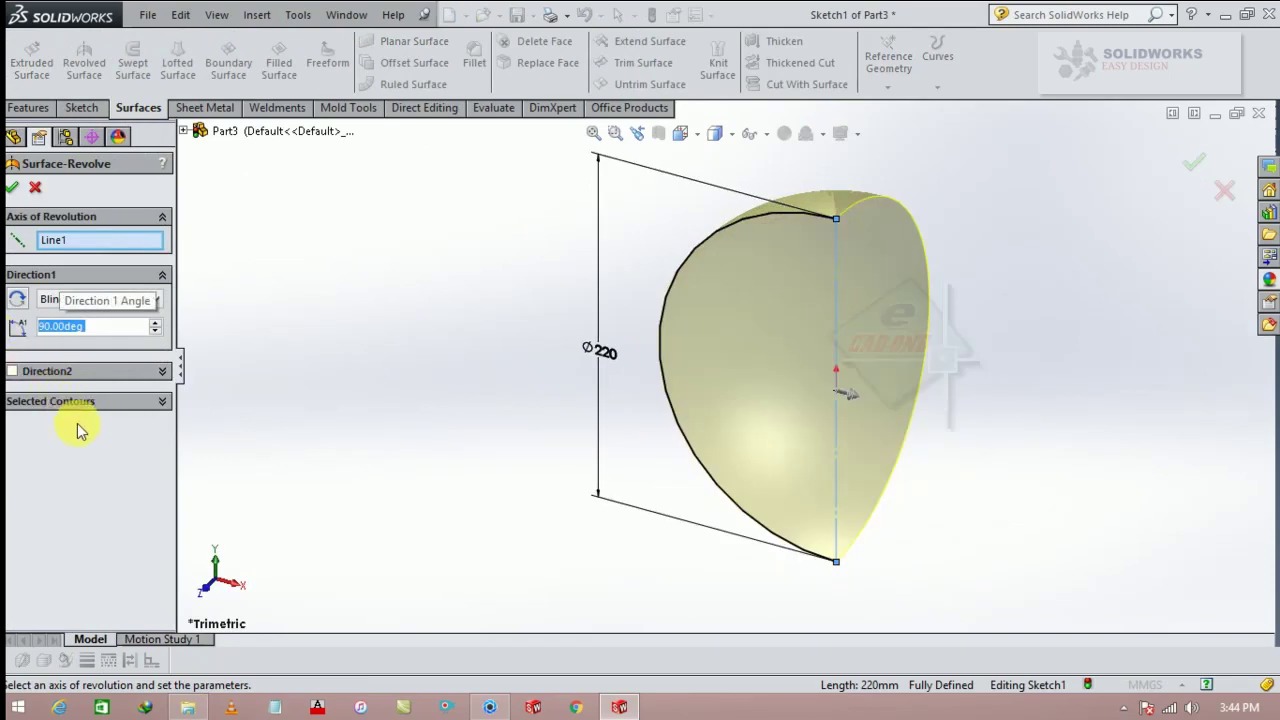
pyautogui.click(55, 304)
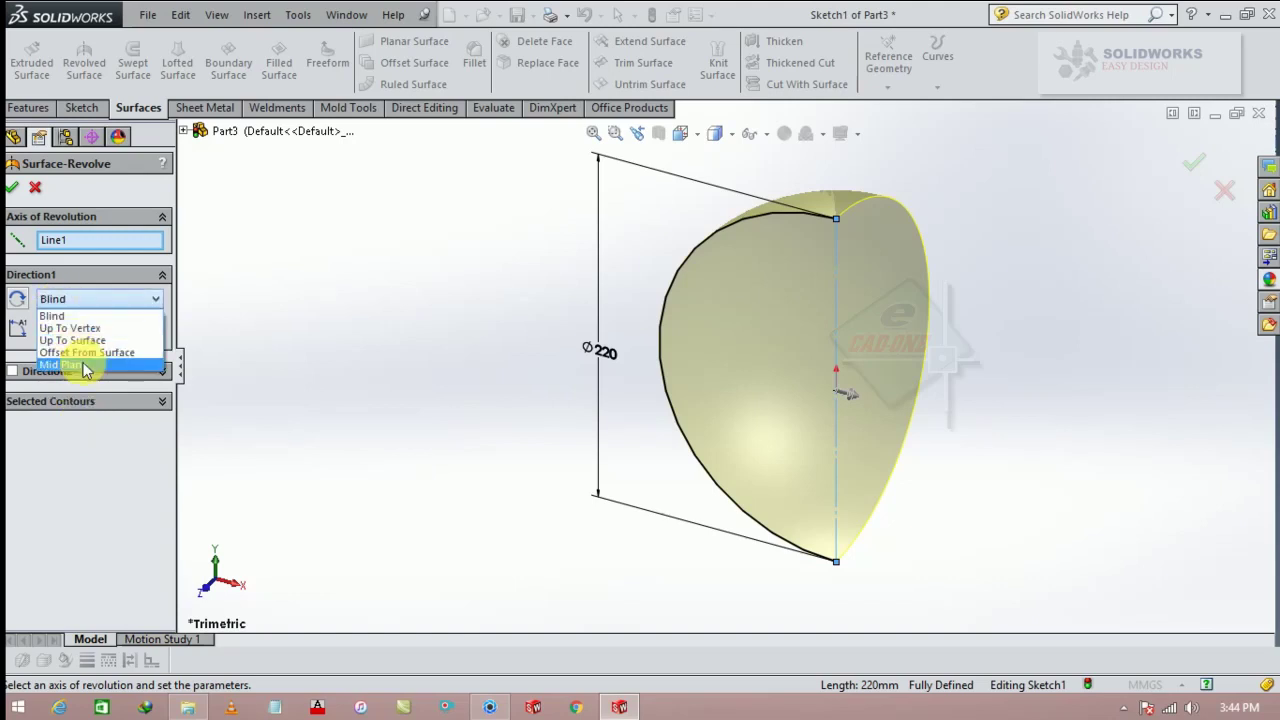
pyautogui.click(84, 366)
pyautogui.click(12, 187)
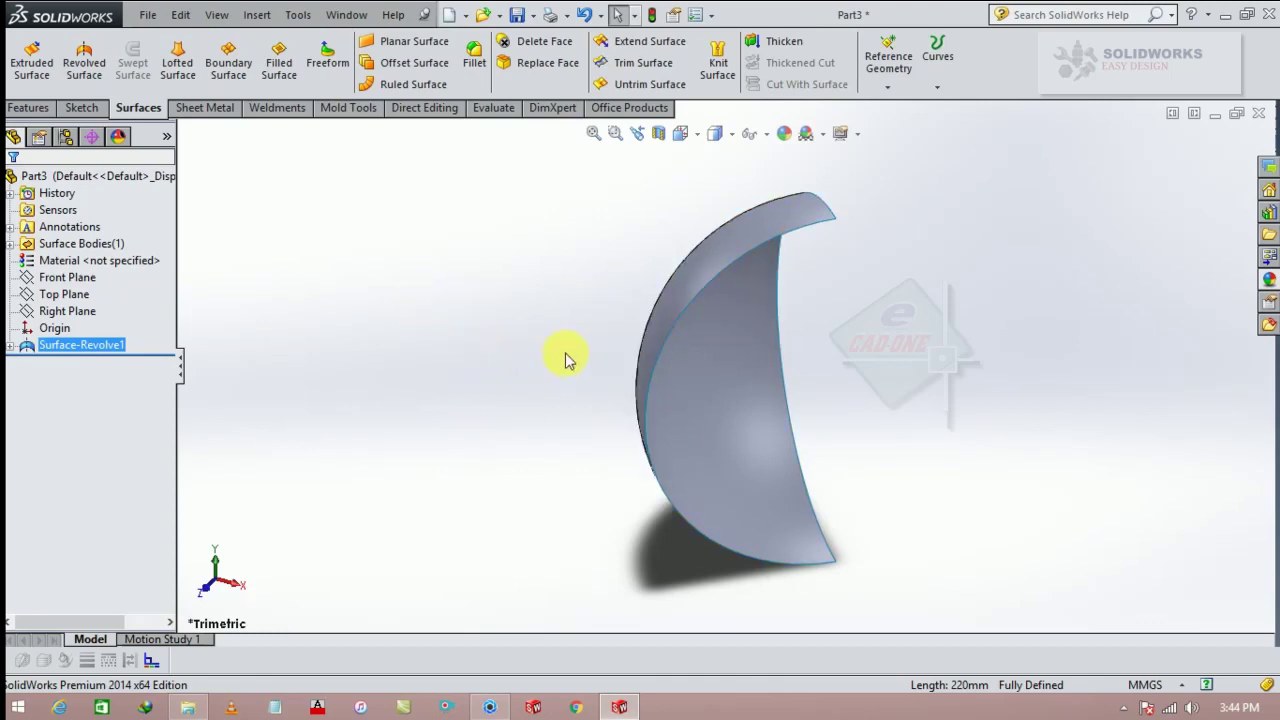
# Start a sketch on the Front Plane and draw a near-horizontal line about 173 mm long from the origin leftward past the surface.
pyautogui.click(68, 278)
pyautogui.click(128, 254)
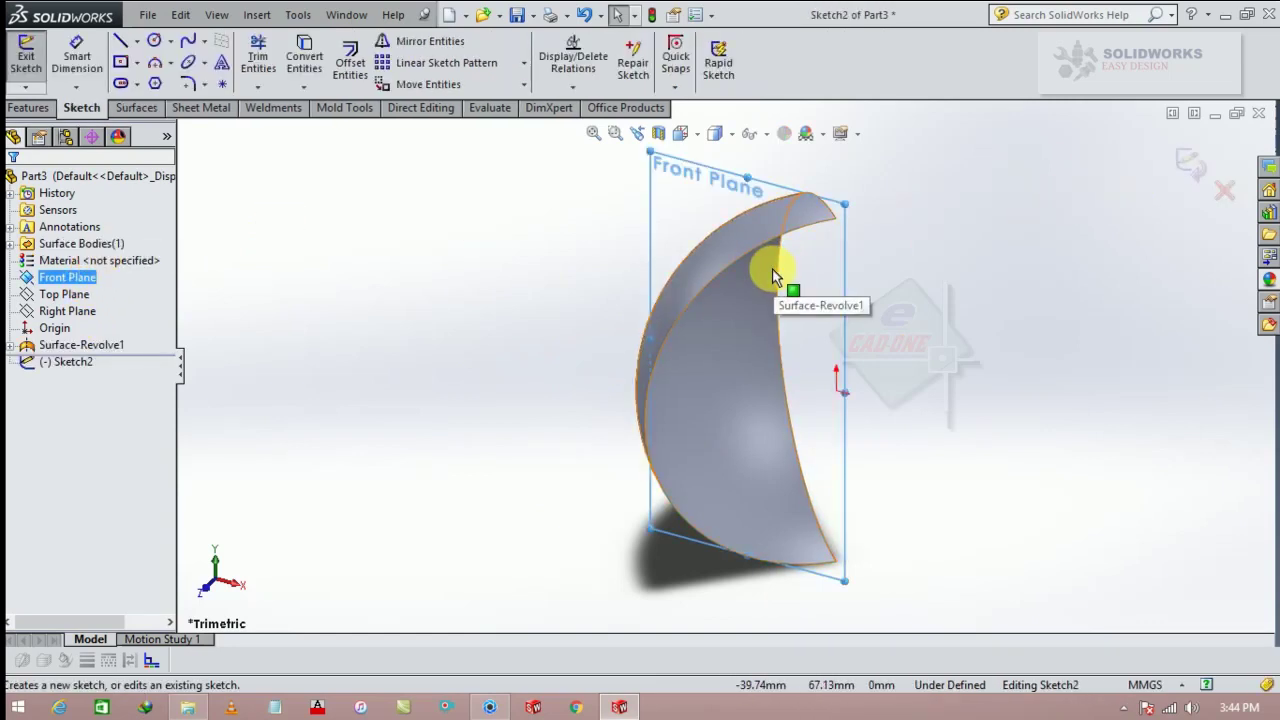
pyautogui.press('space')
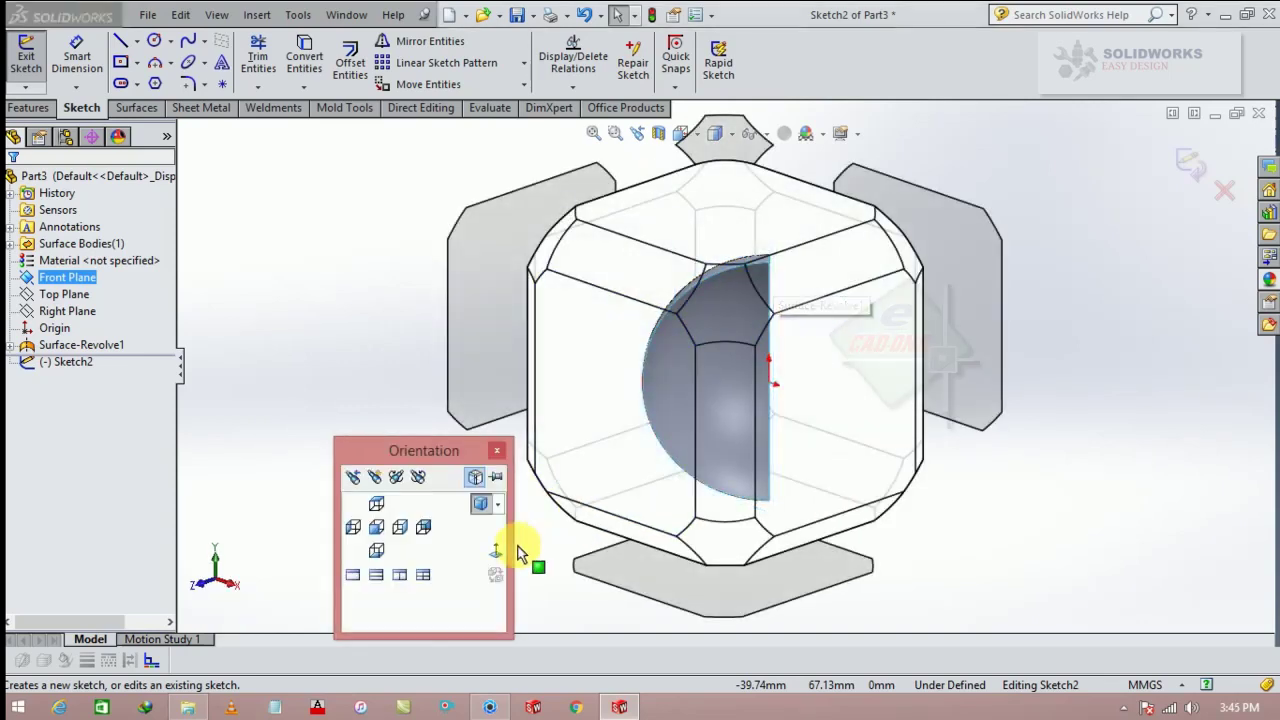
pyautogui.click(497, 550)
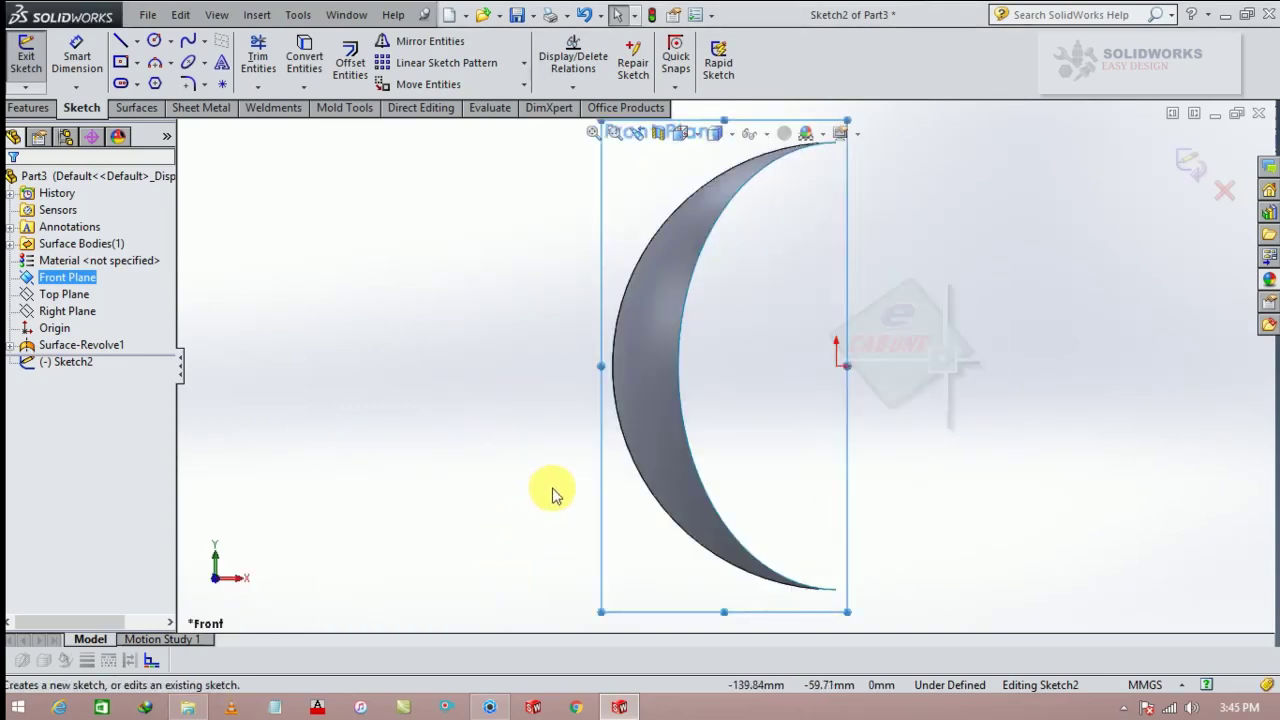
pyautogui.click(119, 43)
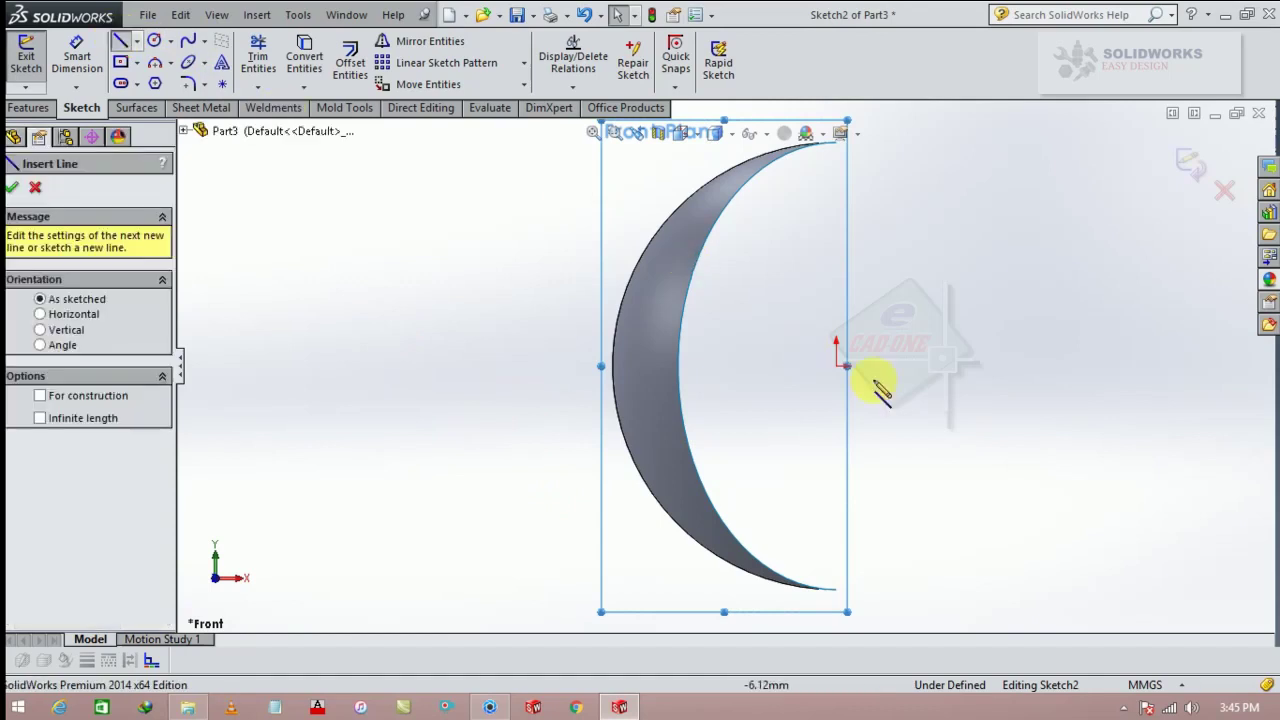
pyautogui.click(836, 365)
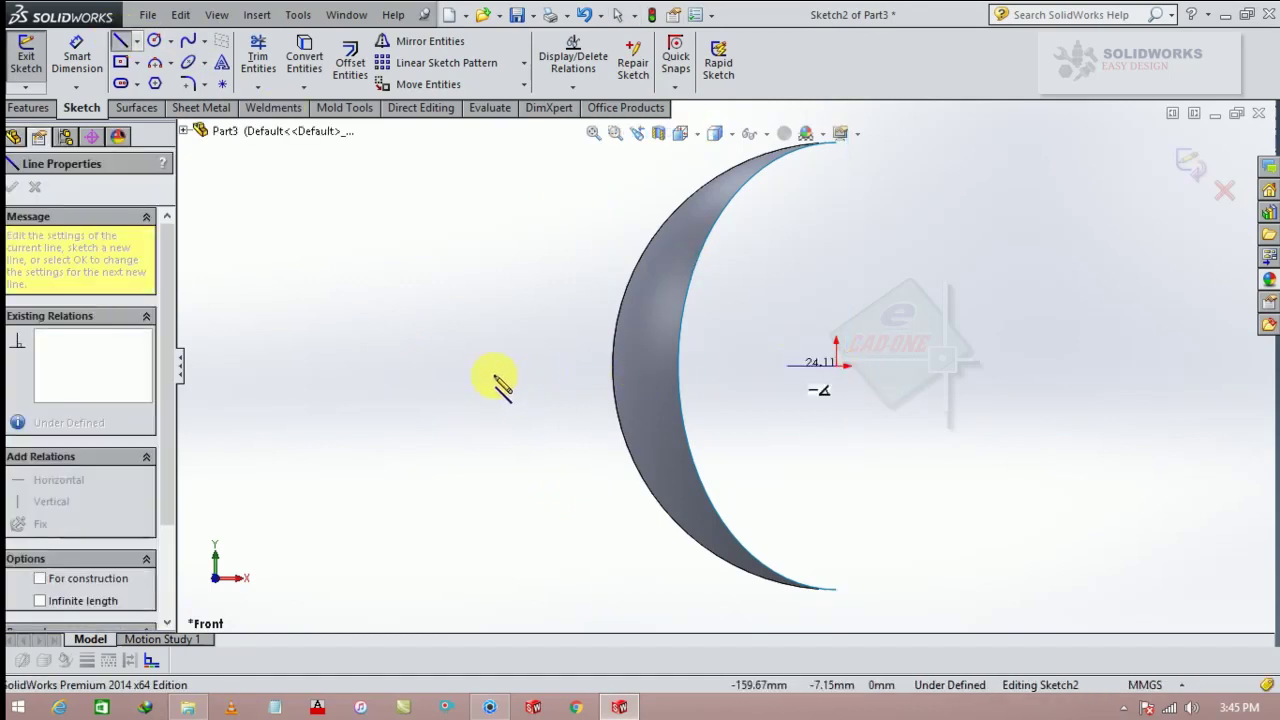
pyautogui.click(485, 358)
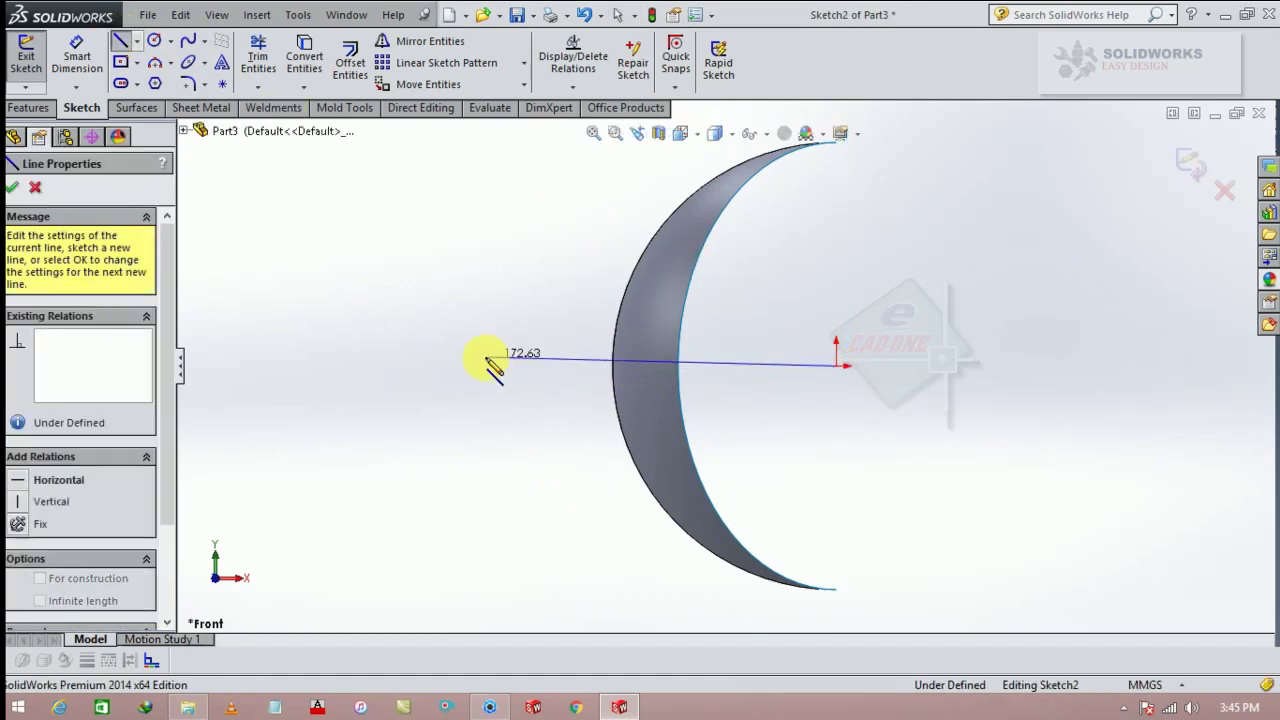
pyautogui.press('Escape')
# Convert the line from the origin to construction geometry and give it a horizontal relation.
pyautogui.click(543, 360)
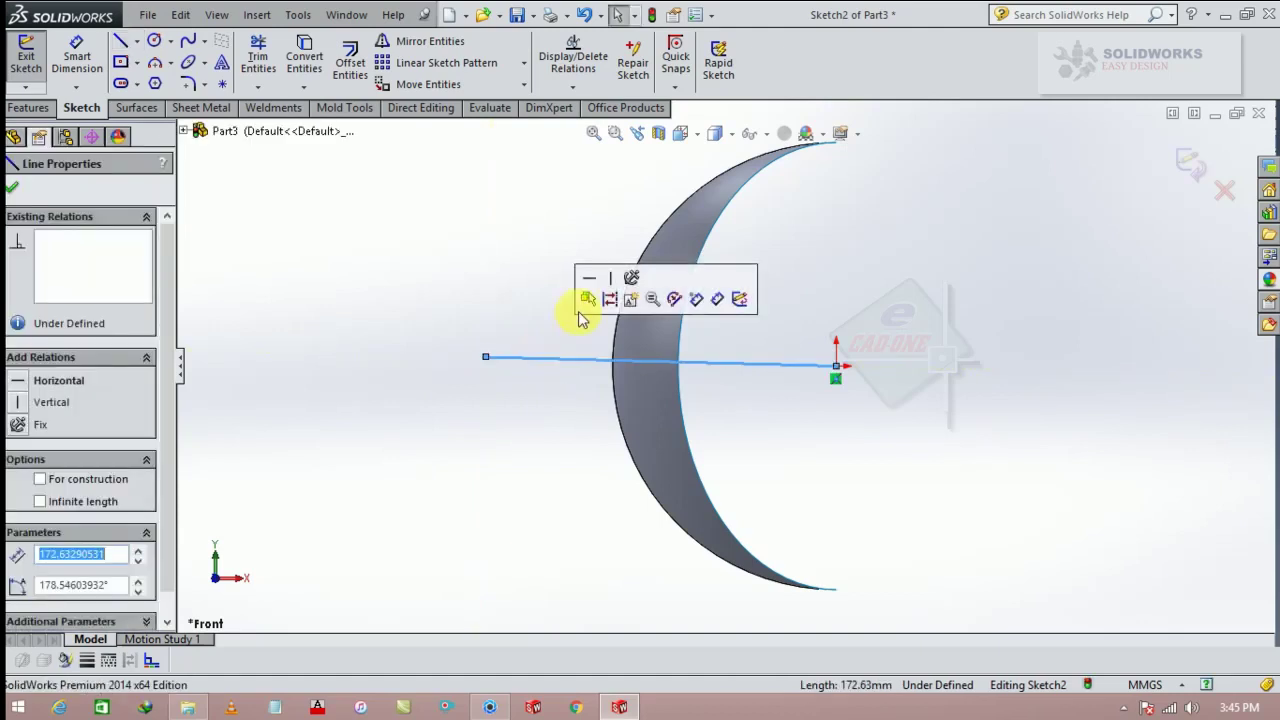
pyautogui.click(611, 303)
pyautogui.click(566, 362)
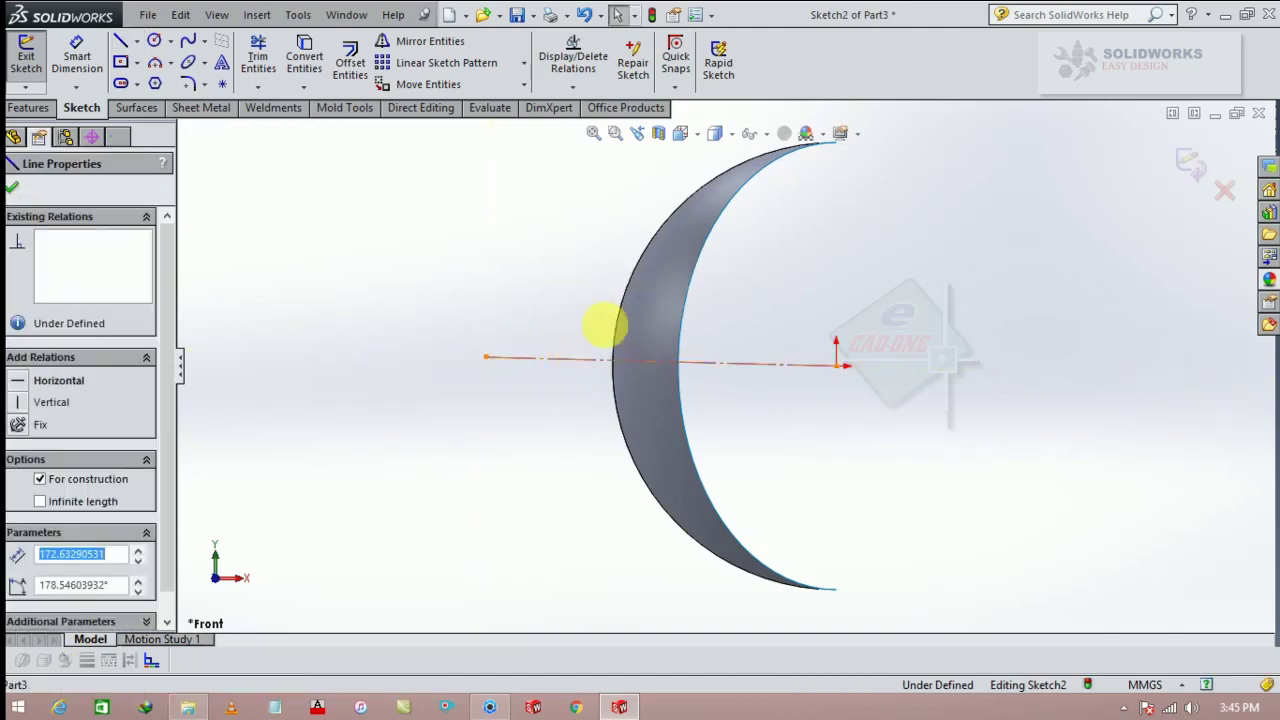
pyautogui.click(618, 300)
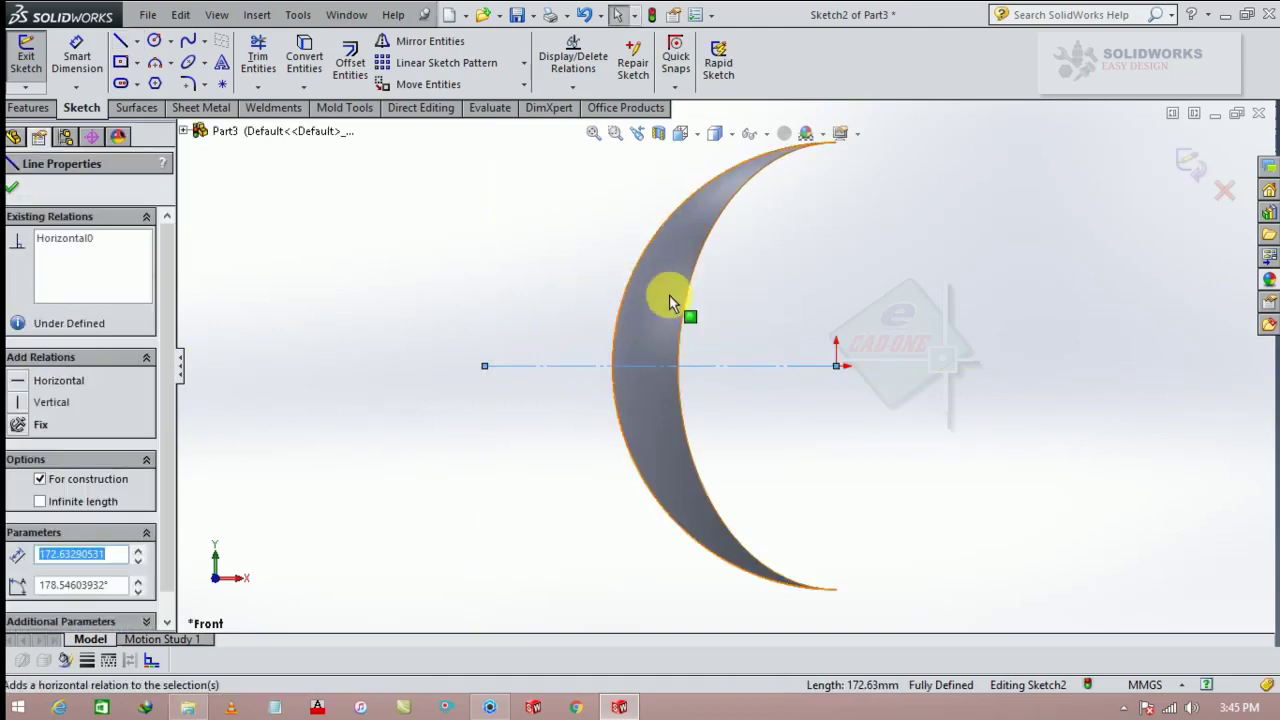
# Draw a solid line from the origin diagonally up and to the left, crossing the revolved surface.
pyautogui.click(136, 44)
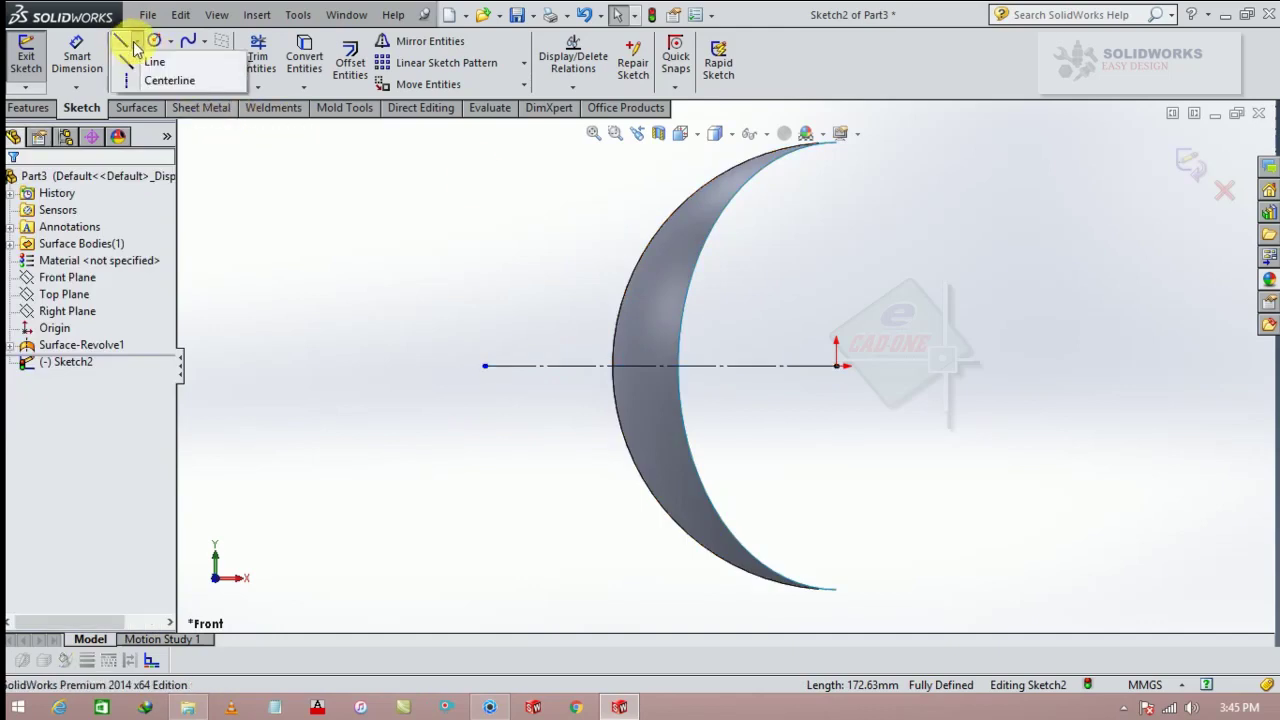
pyautogui.click(148, 62)
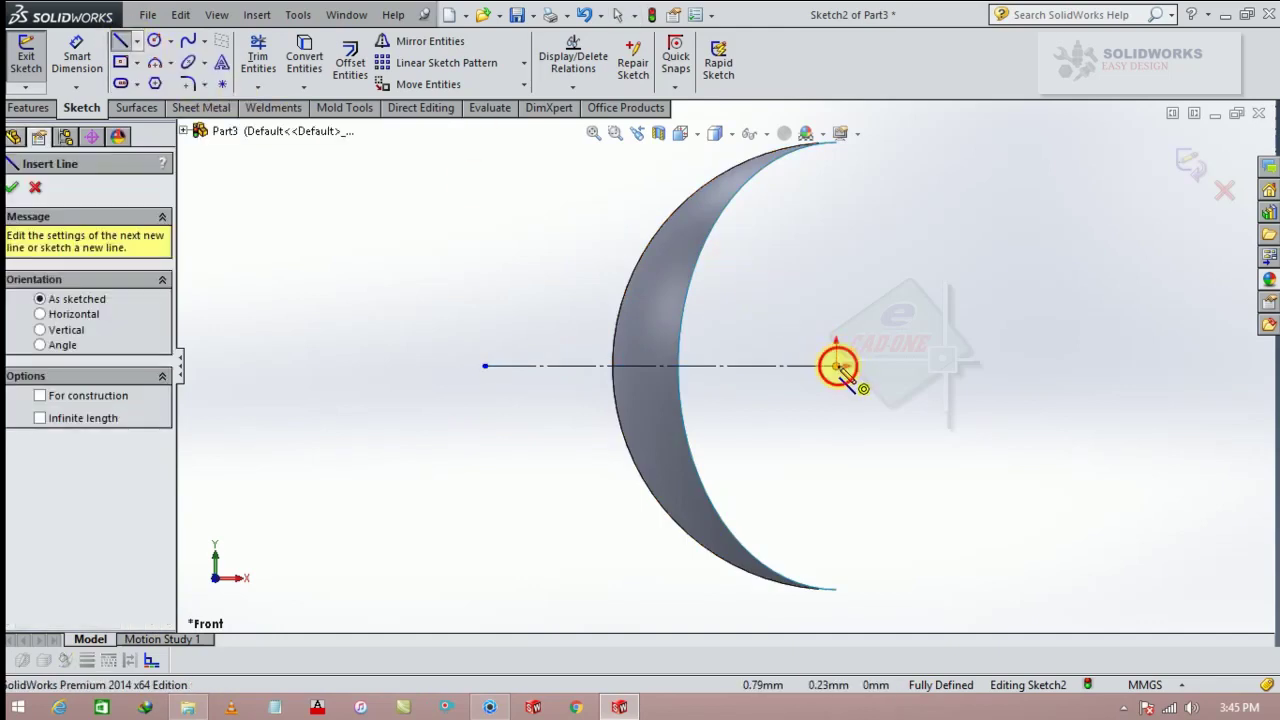
pyautogui.click(838, 366)
pyautogui.click(551, 169)
pyautogui.press('Escape')
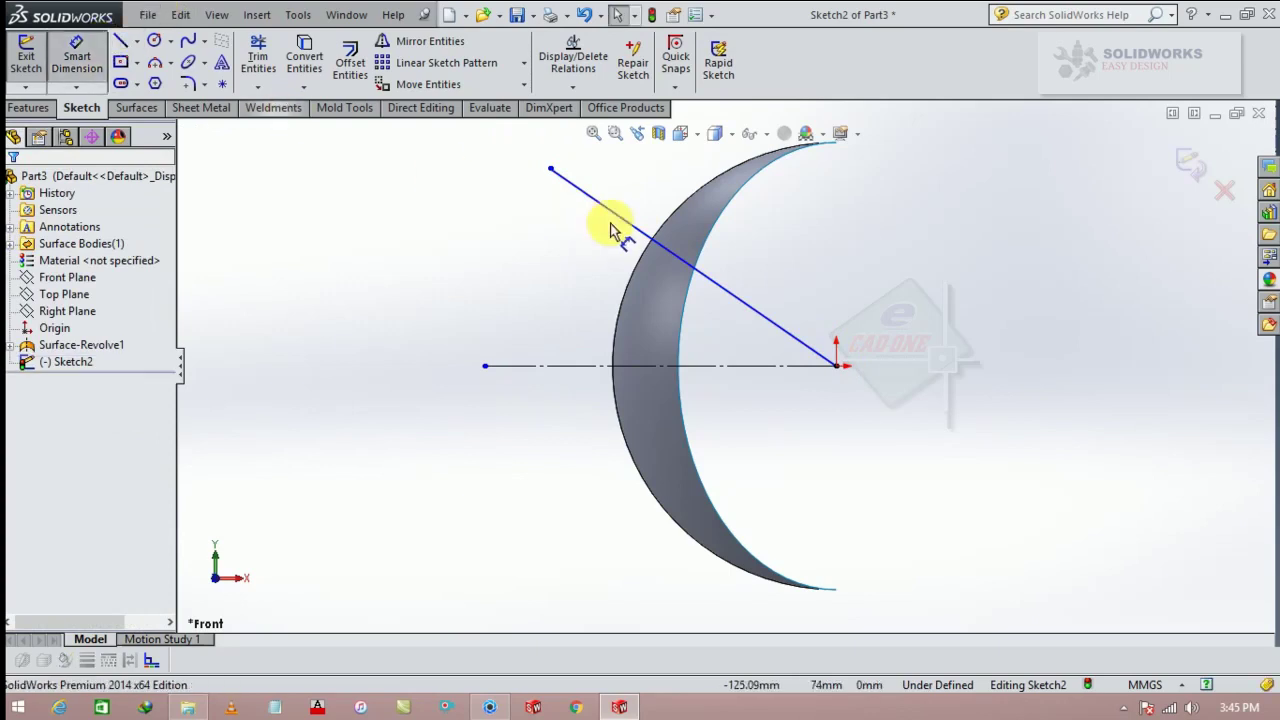
# Dimension the angle between the diagonal line and the horizontal centerline as 45 degrees.
pyautogui.click(627, 227)
pyautogui.click(569, 365)
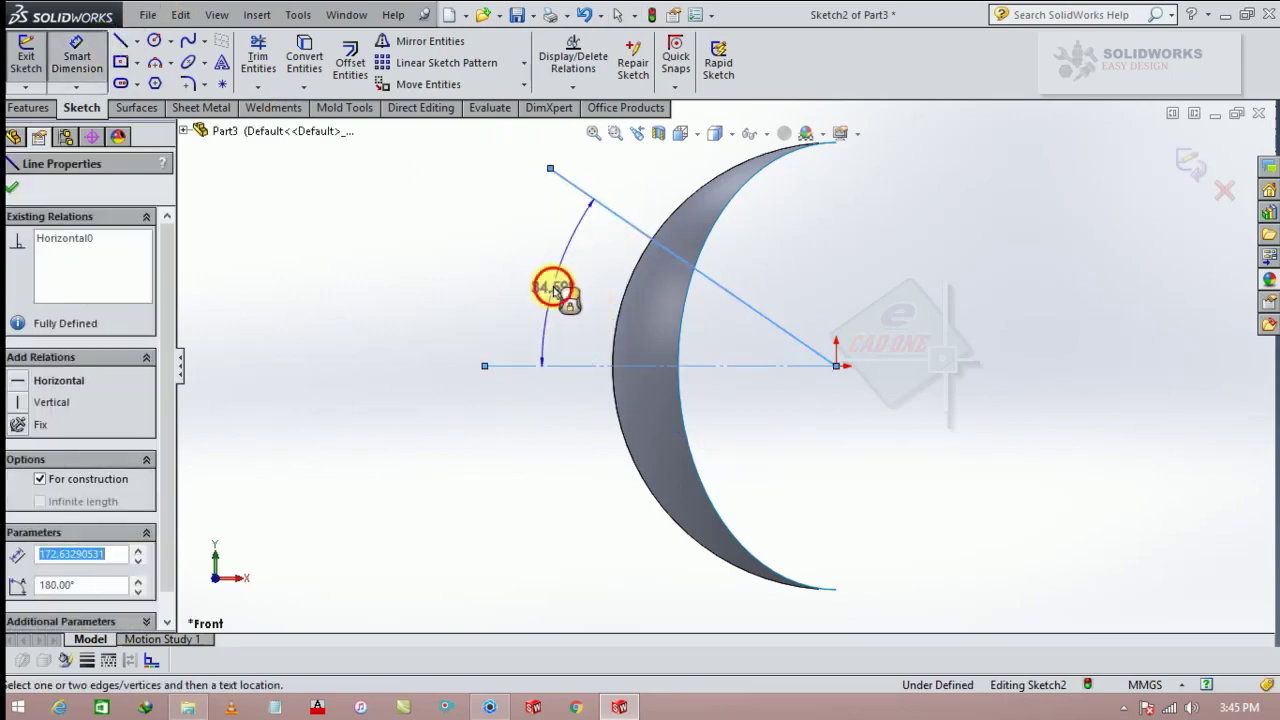
pyautogui.click(553, 289)
pyautogui.write('45')
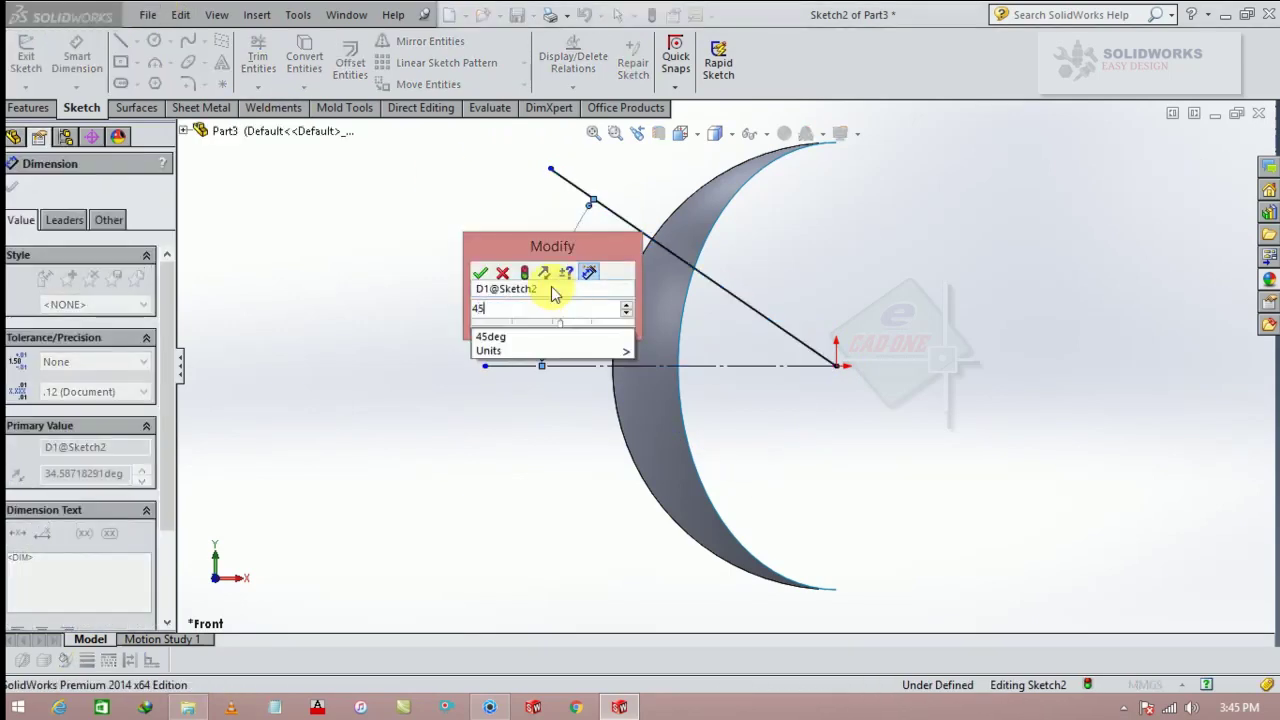
pyautogui.press('Return')
pyautogui.press('Escape')
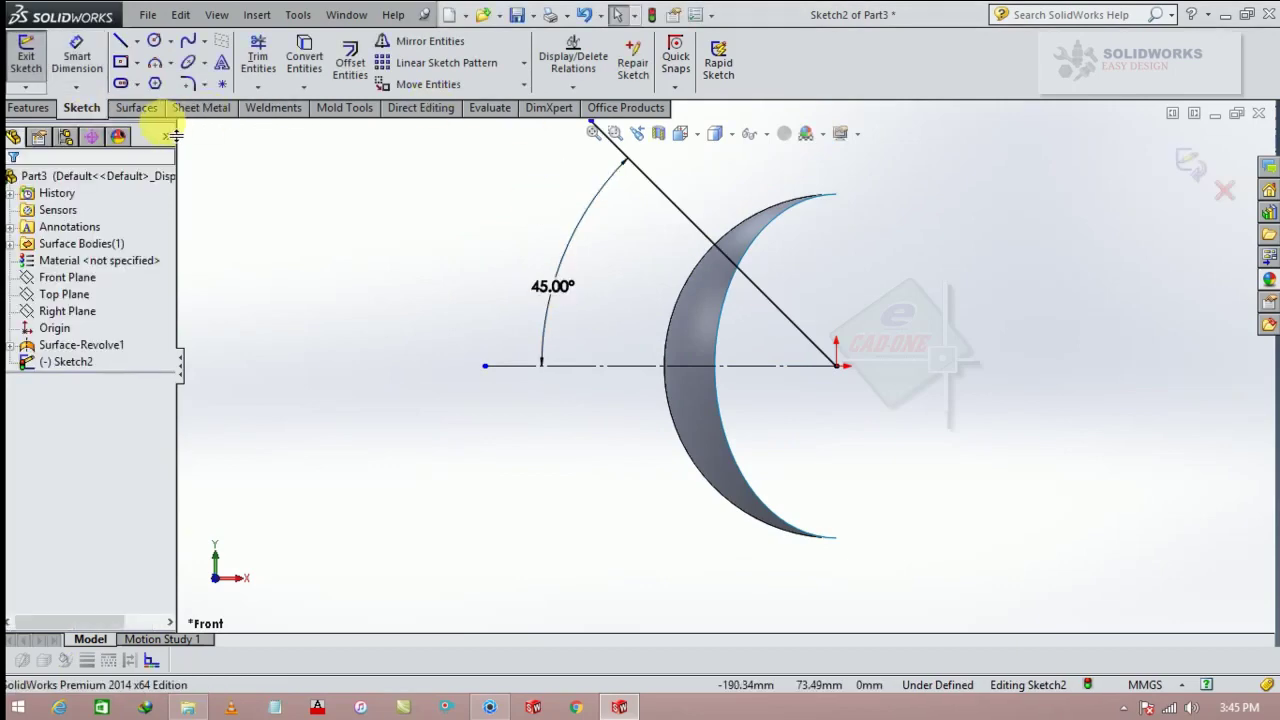
# Trim the revolved surface with the diagonal line's sketch, removing the larger portion below the line.
pyautogui.click(140, 108)
pyautogui.click(650, 62)
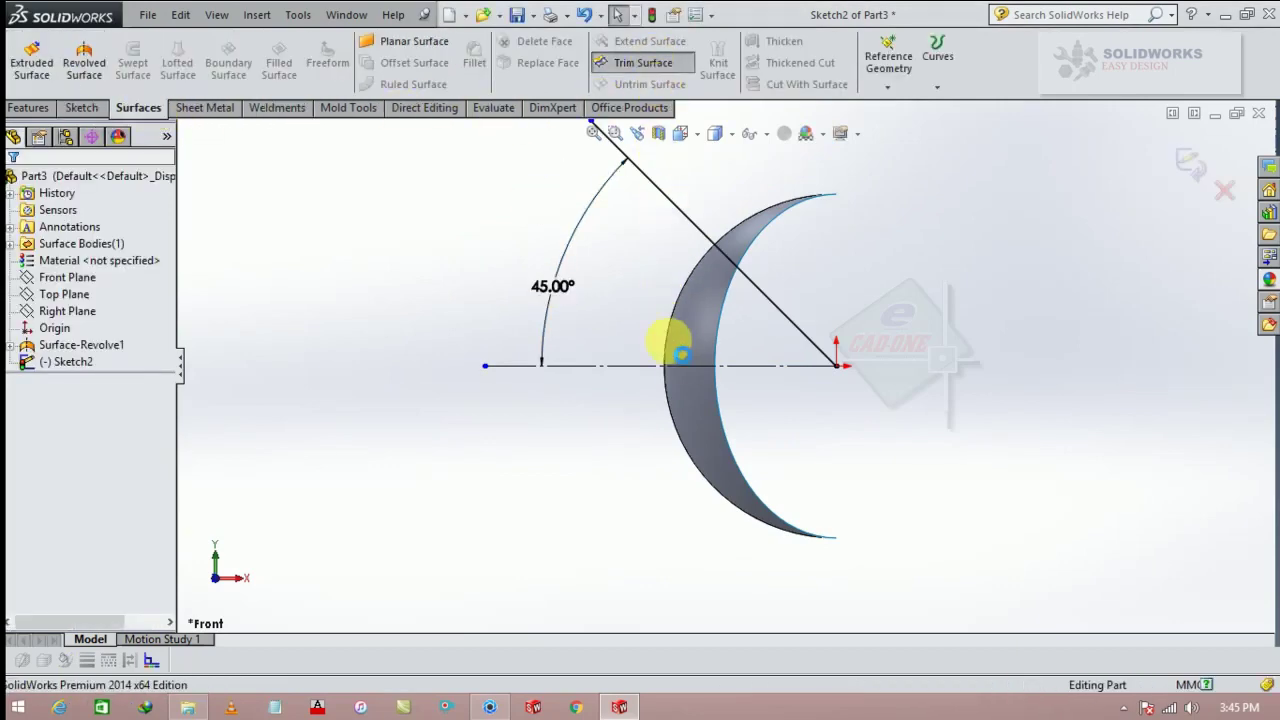
pyautogui.click(709, 323)
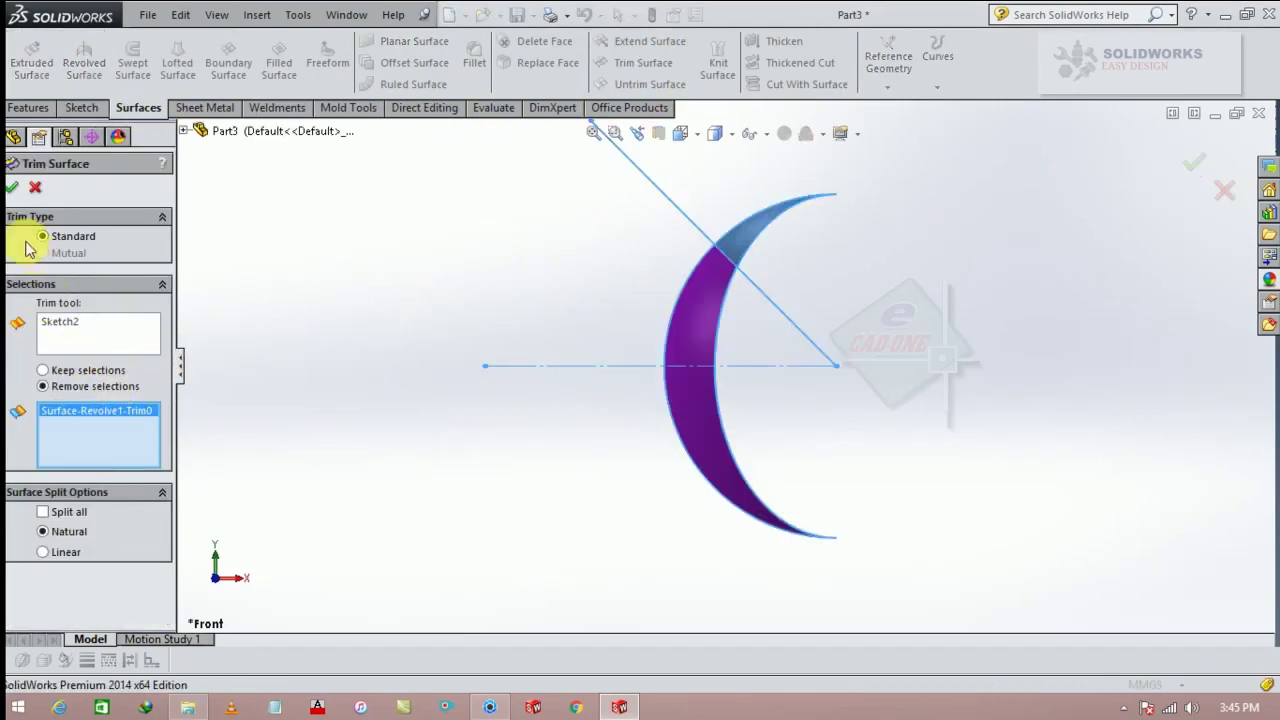
pyautogui.click(13, 187)
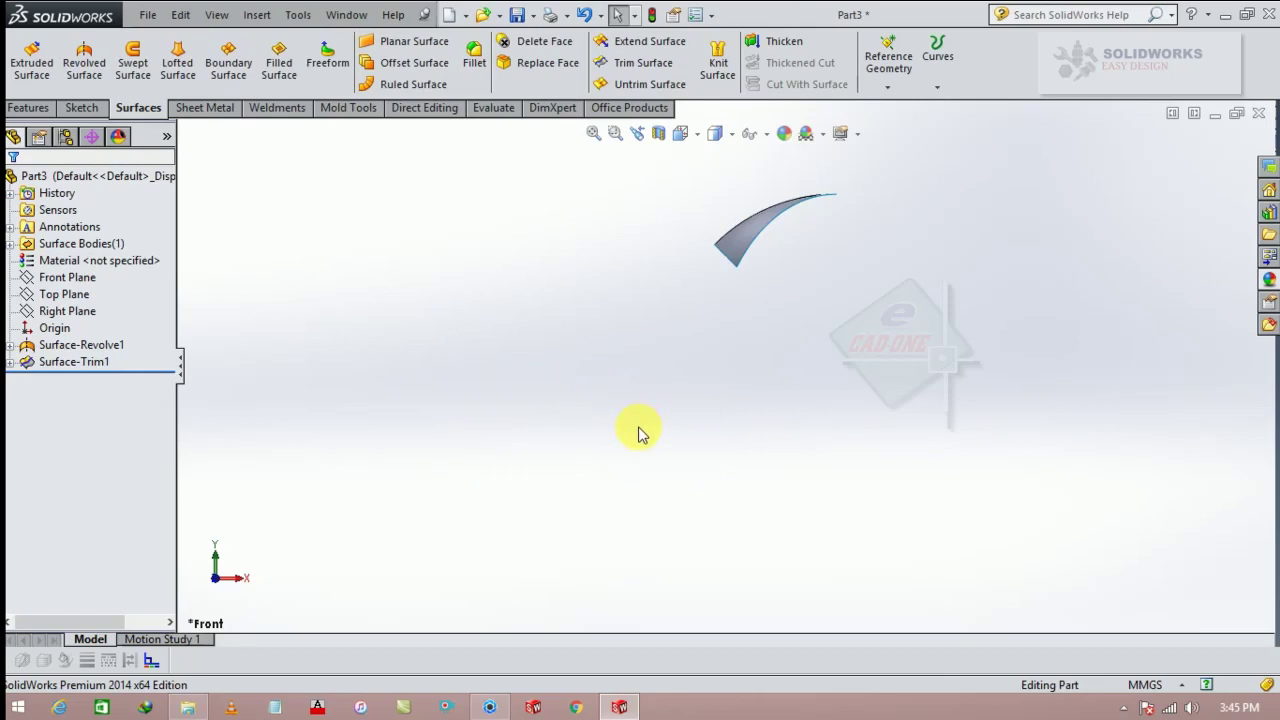
# Open a new sketch on the Top Plane and orient the view normal to it.
pyautogui.click(65, 294)
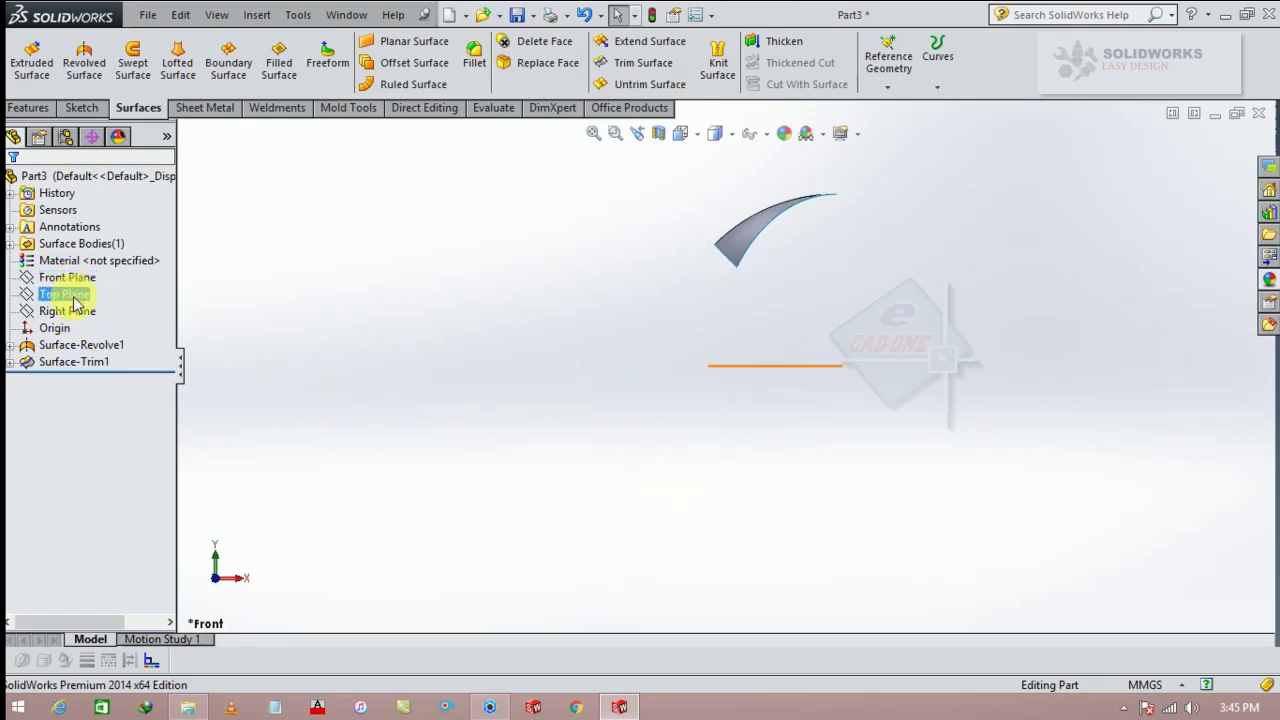
pyautogui.click(86, 268)
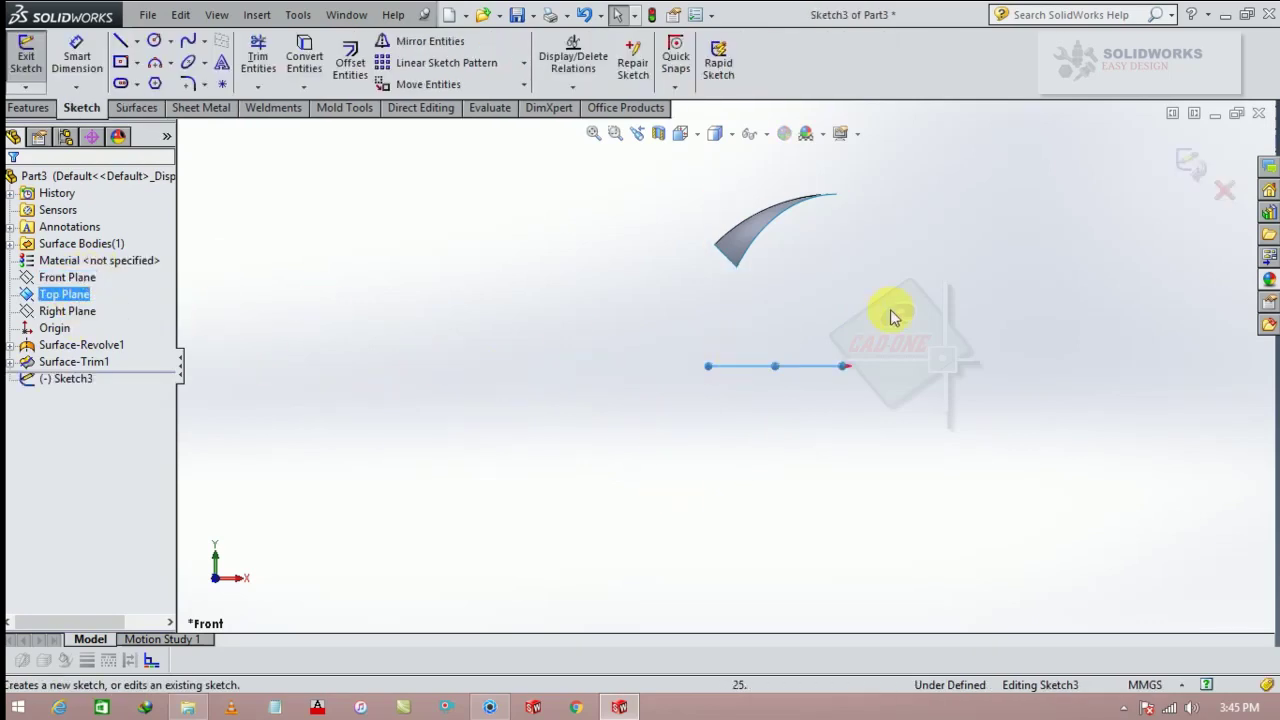
pyautogui.press('space')
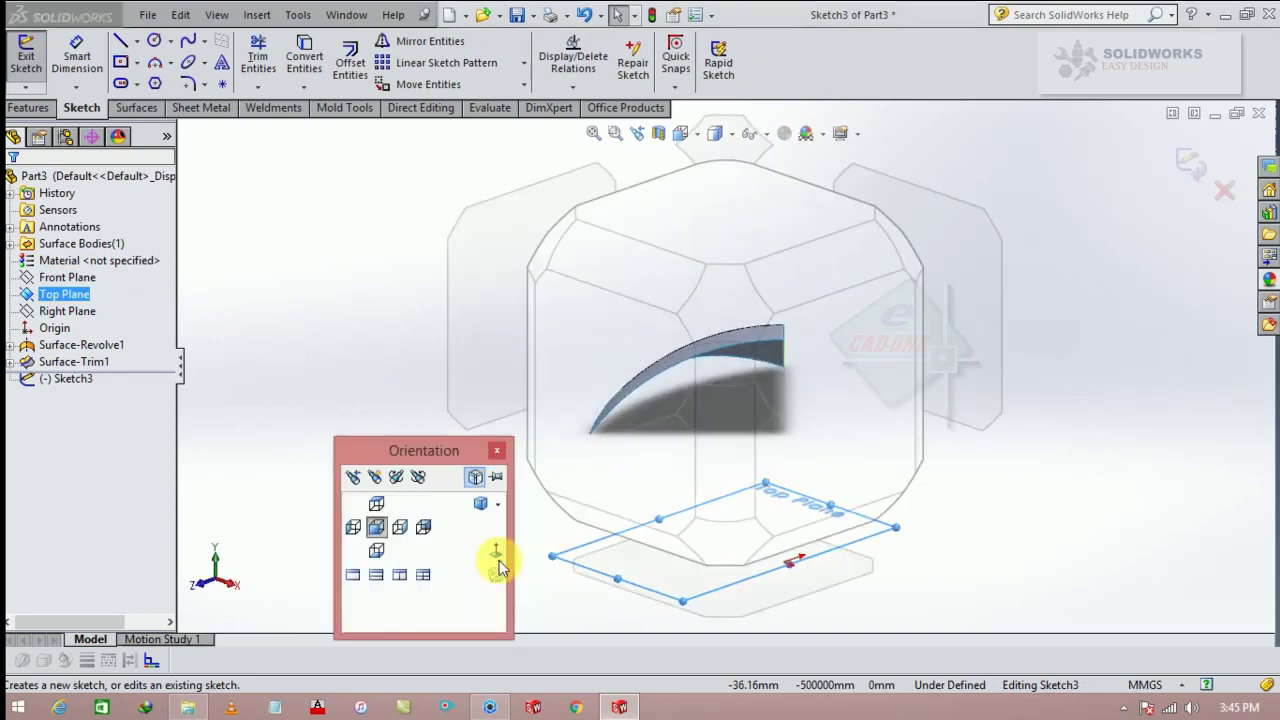
pyautogui.click(493, 553)
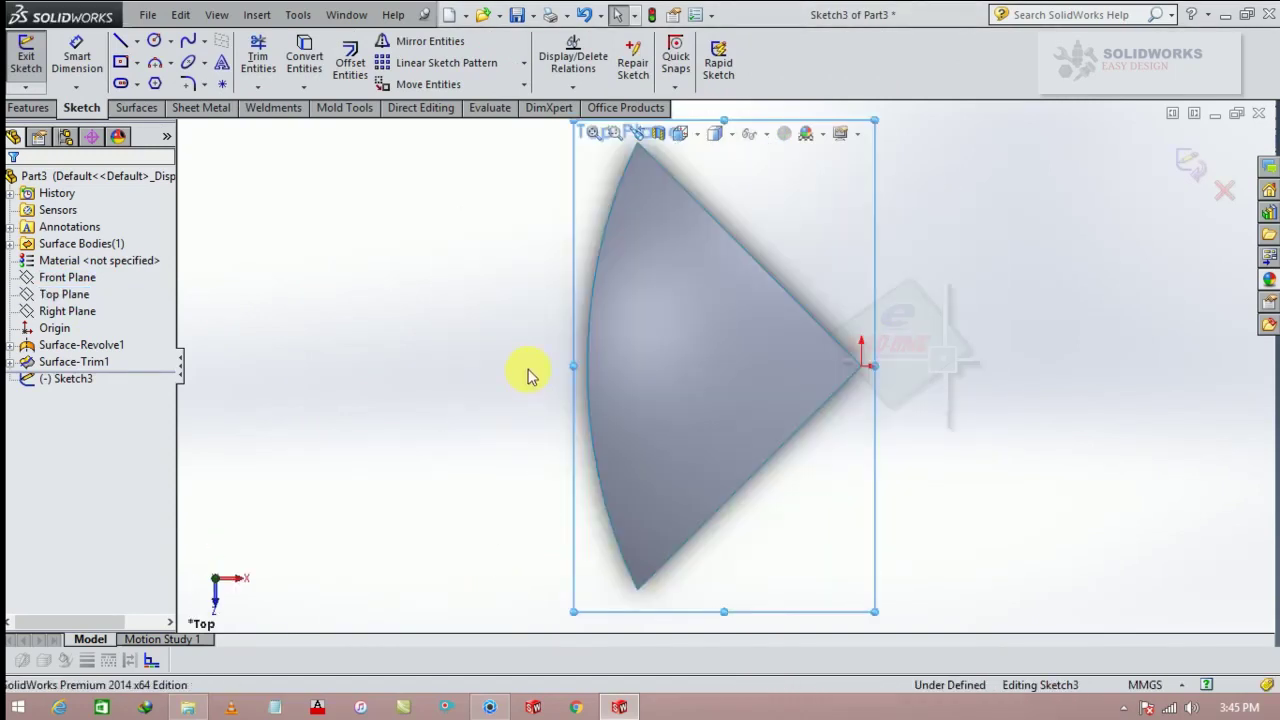
# Sketch a stepped line chain from the surface's lower corner: up, left past the curved edge, up, and right into the surface.
pyautogui.click(120, 45)
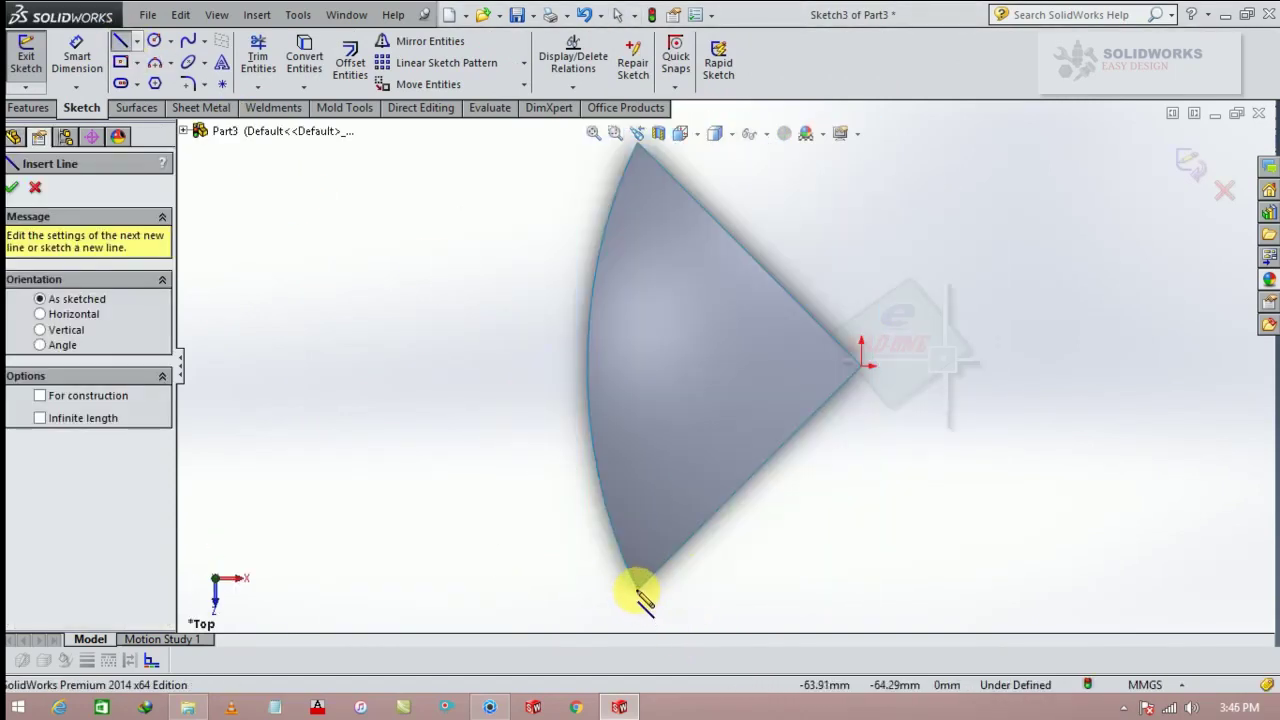
pyautogui.click(637, 589)
pyautogui.click(637, 513)
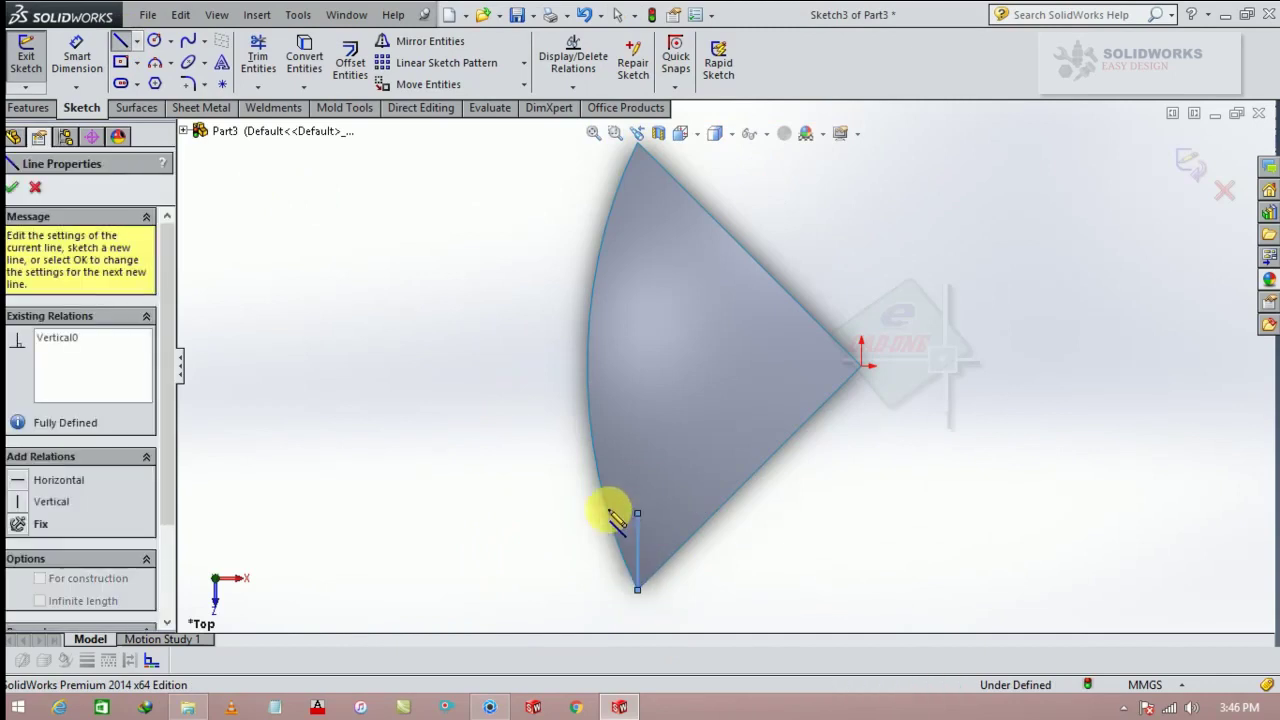
pyautogui.click(477, 513)
pyautogui.click(477, 406)
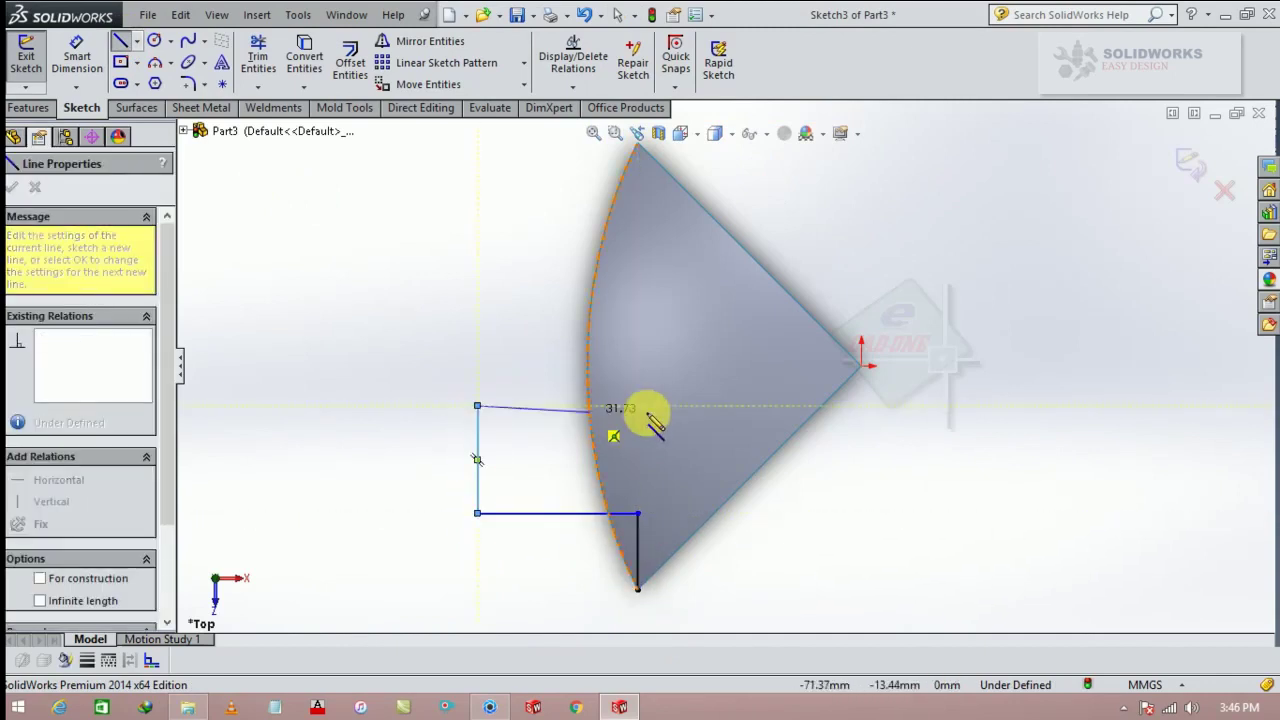
pyautogui.click(687, 406)
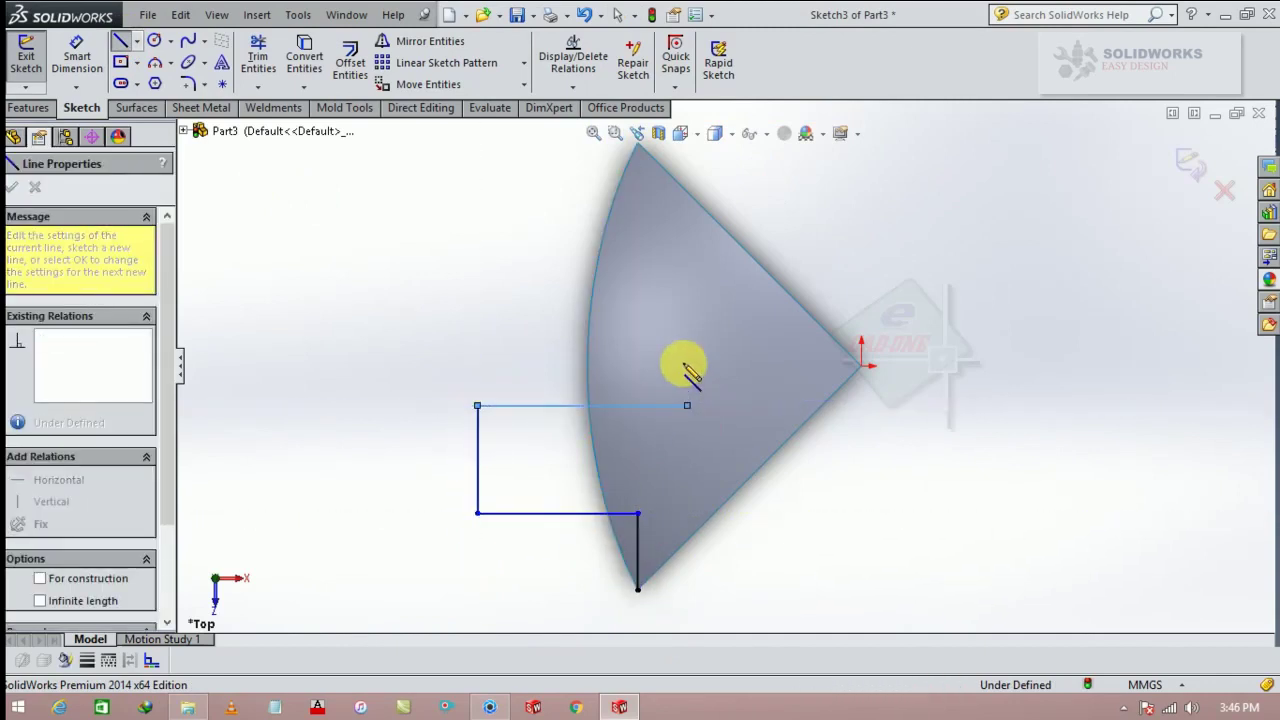
# Continue the chain up, left past the curved edge, up, right, and vertically to the surface's upper corner.
pyautogui.click(687, 293)
pyautogui.click(505, 293)
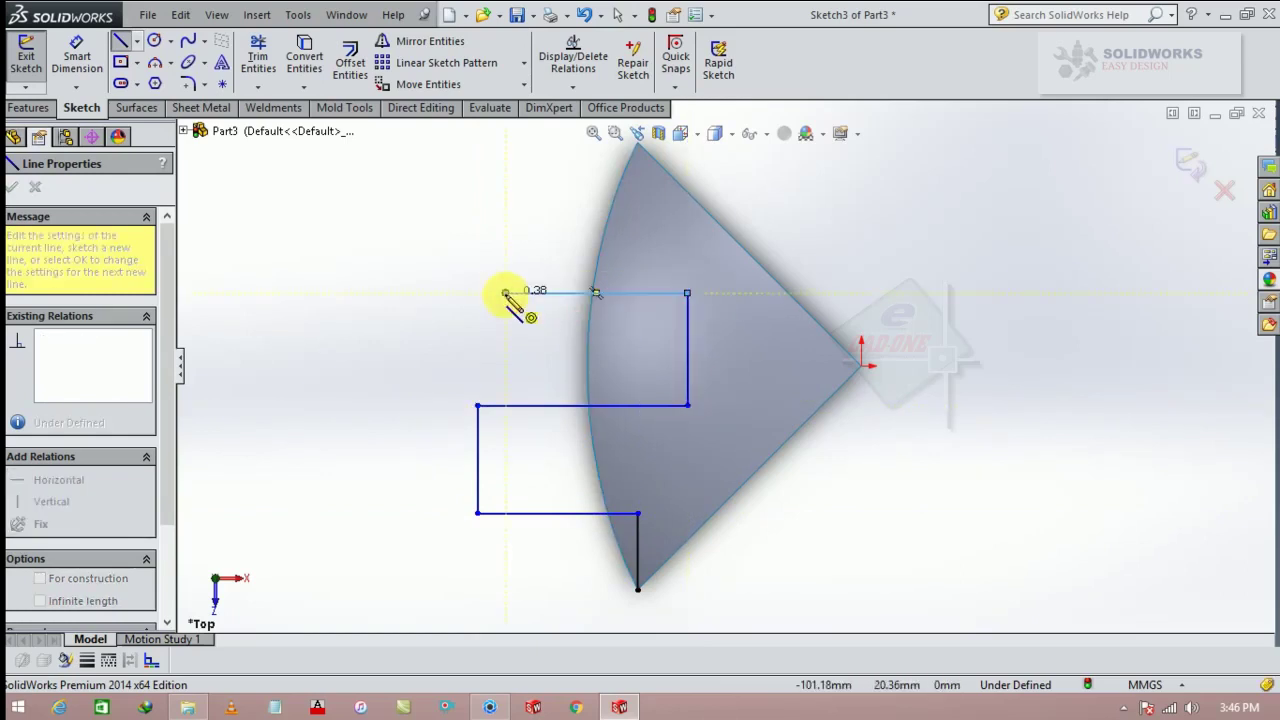
pyautogui.click(505, 194)
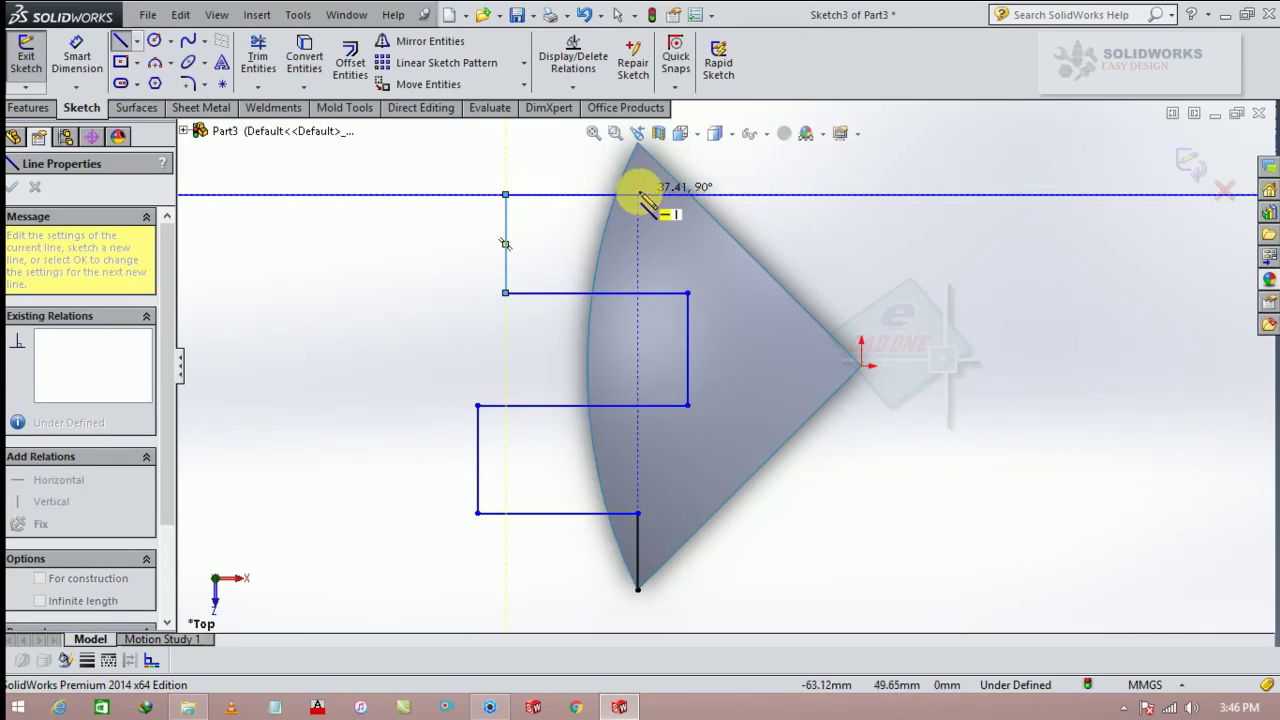
pyautogui.click(637, 194)
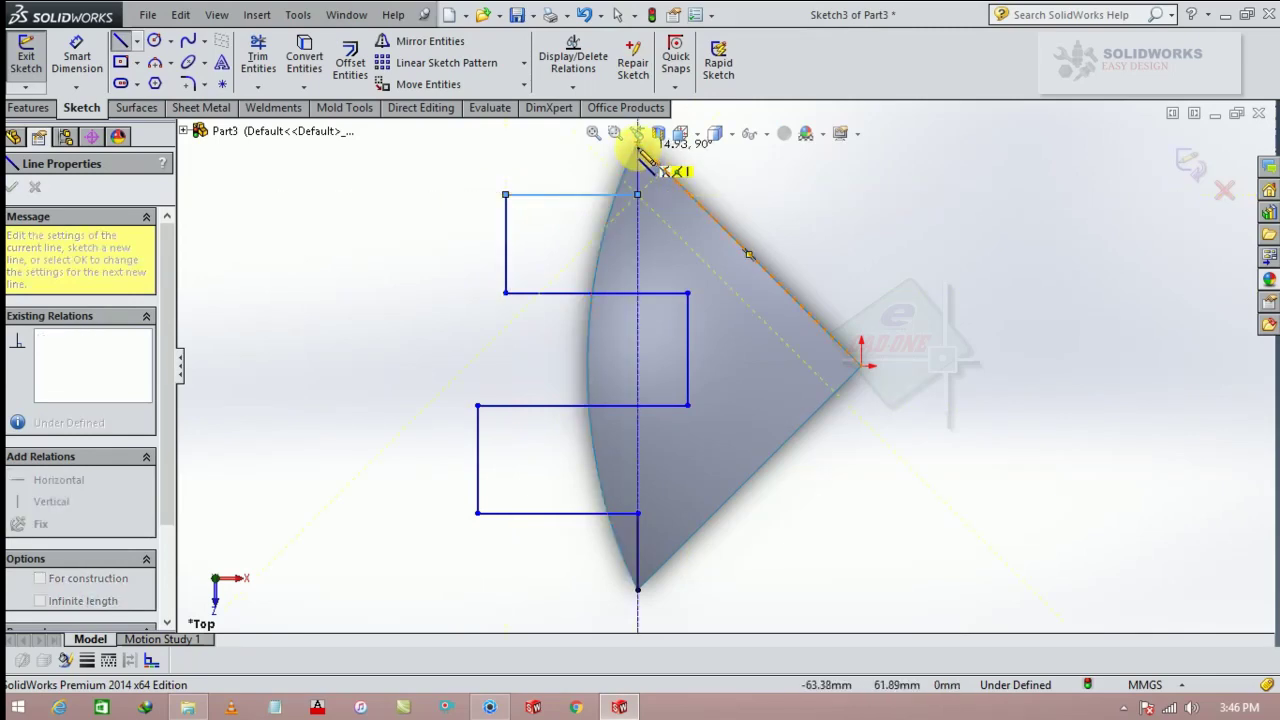
pyautogui.scroll(-3, 640, 150)
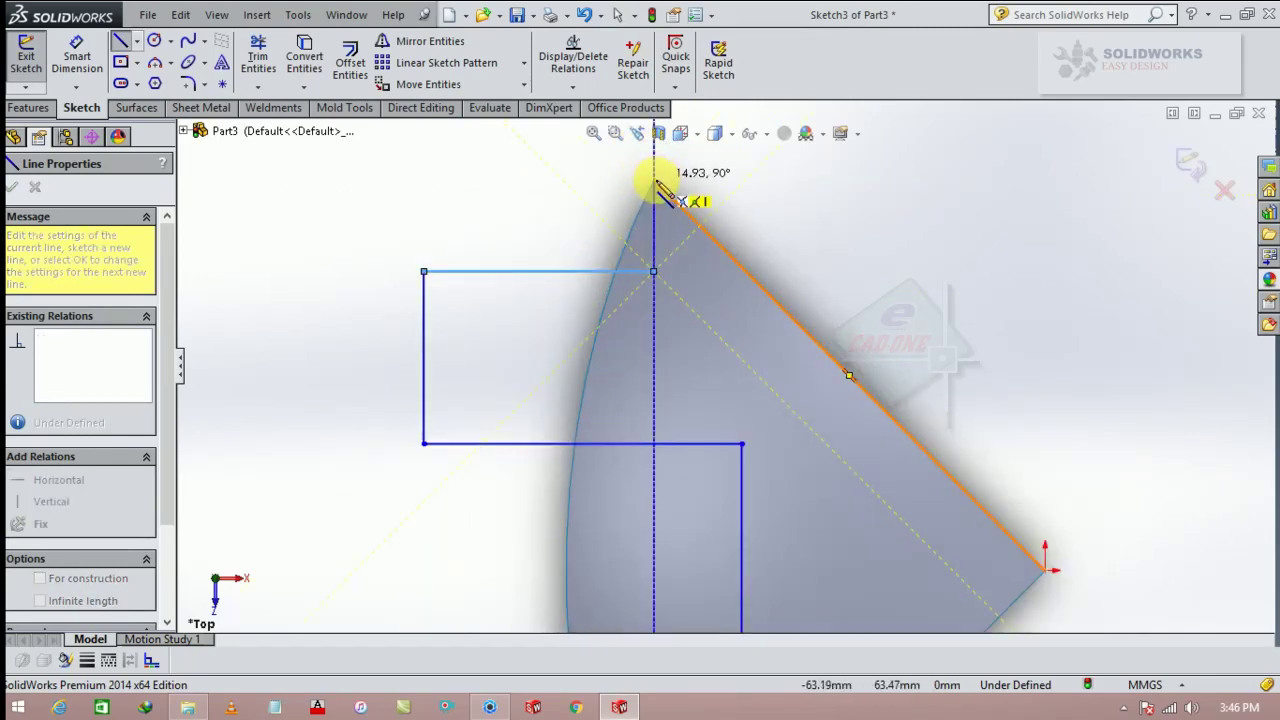
pyautogui.click(653, 181)
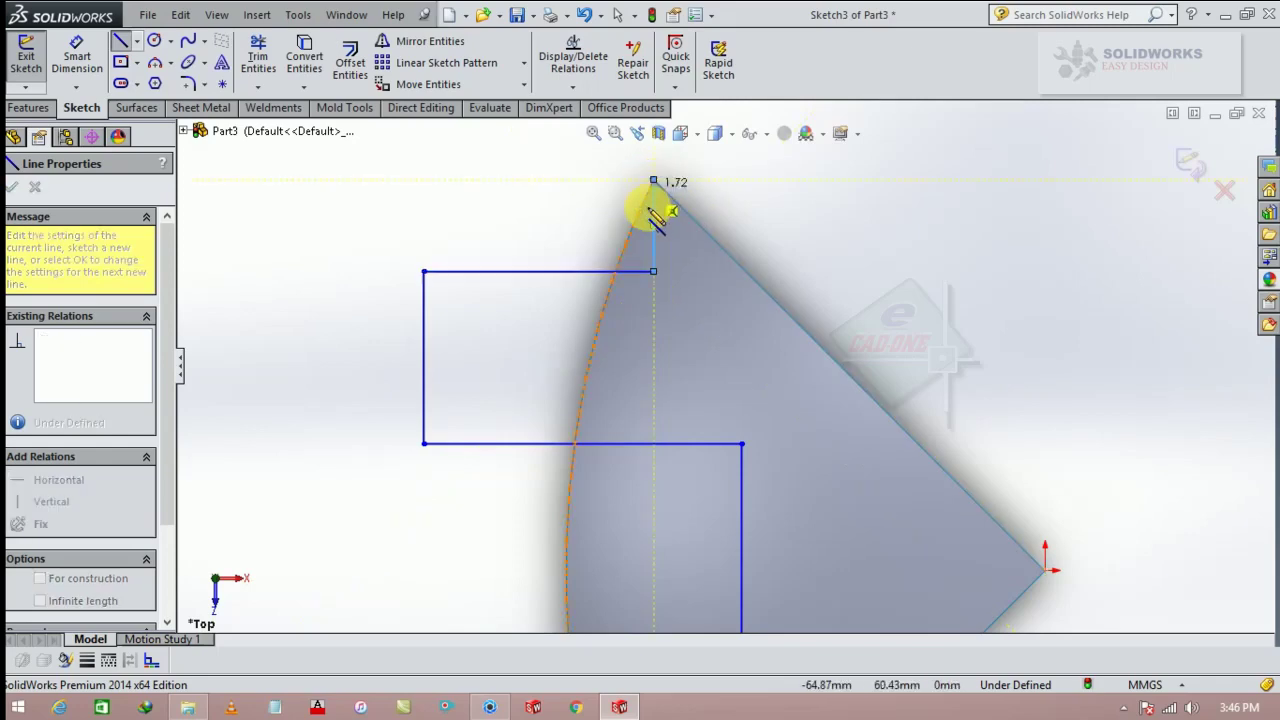
pyautogui.press('Escape')
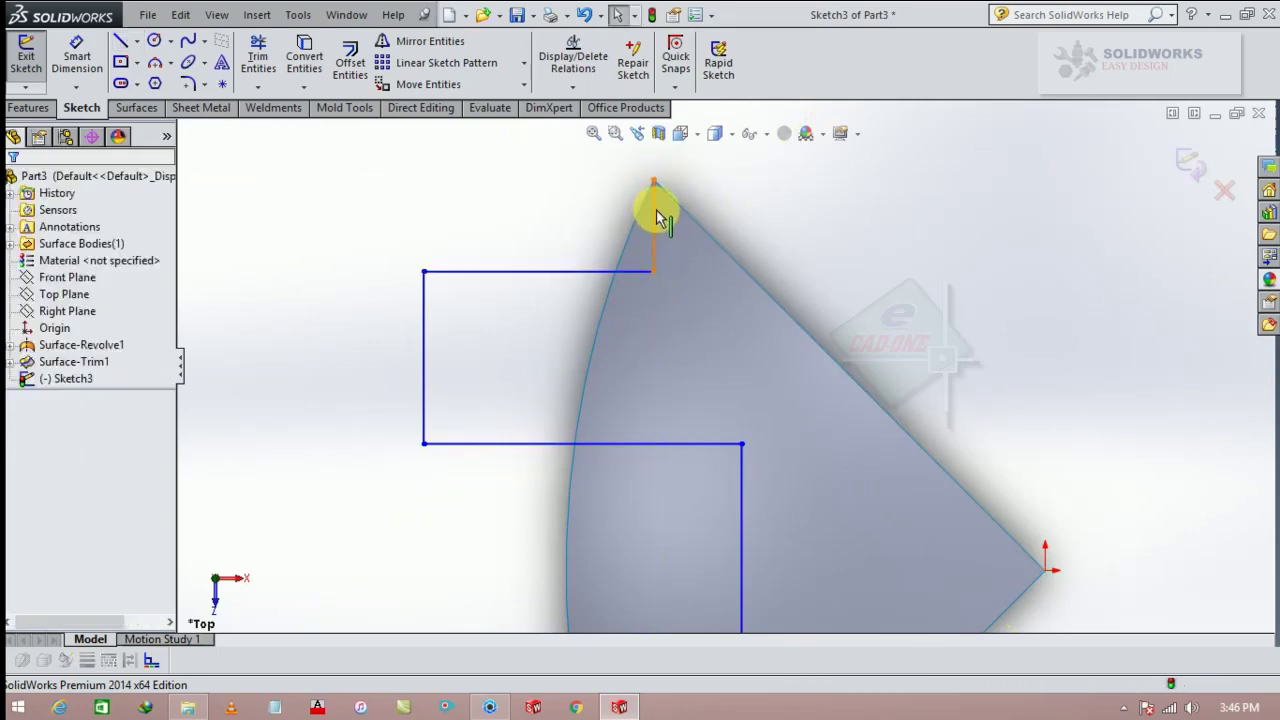
# Add a horizontal relation between the lower end of the inner vertical line and the surface vertex at the origin.
pyautogui.click(654, 210)
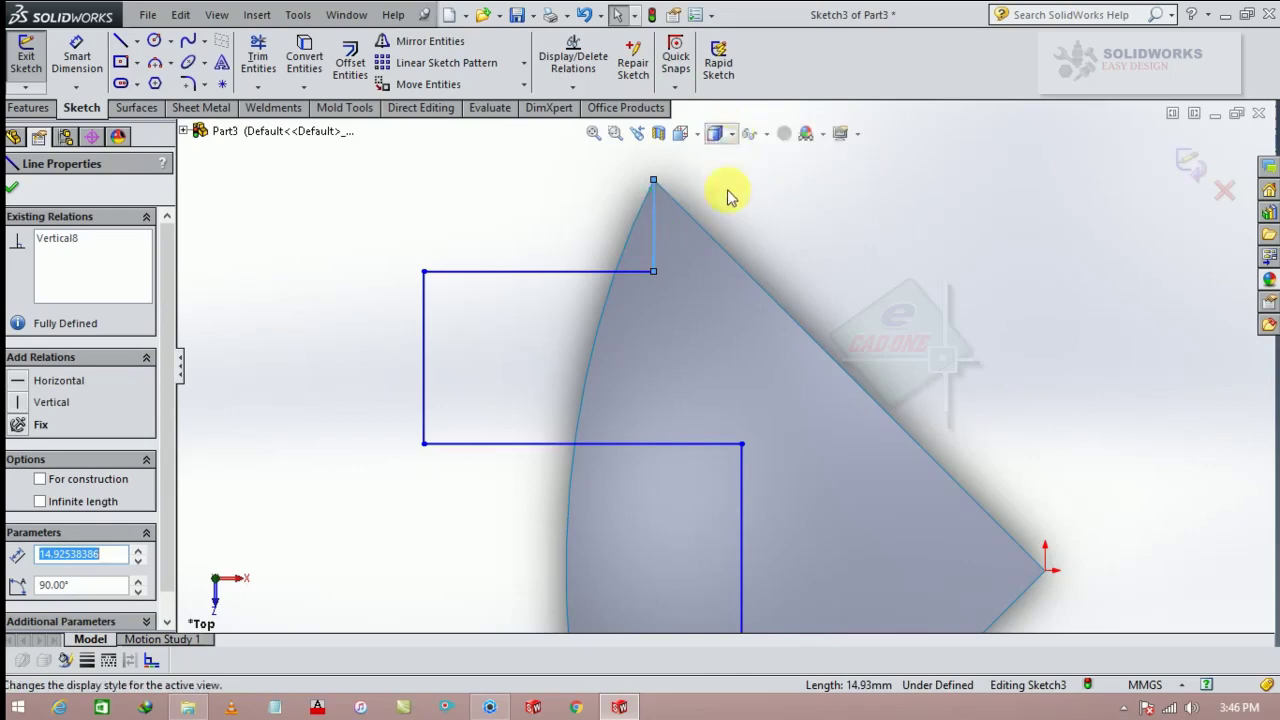
pyautogui.scroll(5, 723, 234)
pyautogui.scroll(3, 785, 443)
pyautogui.press('Escape')
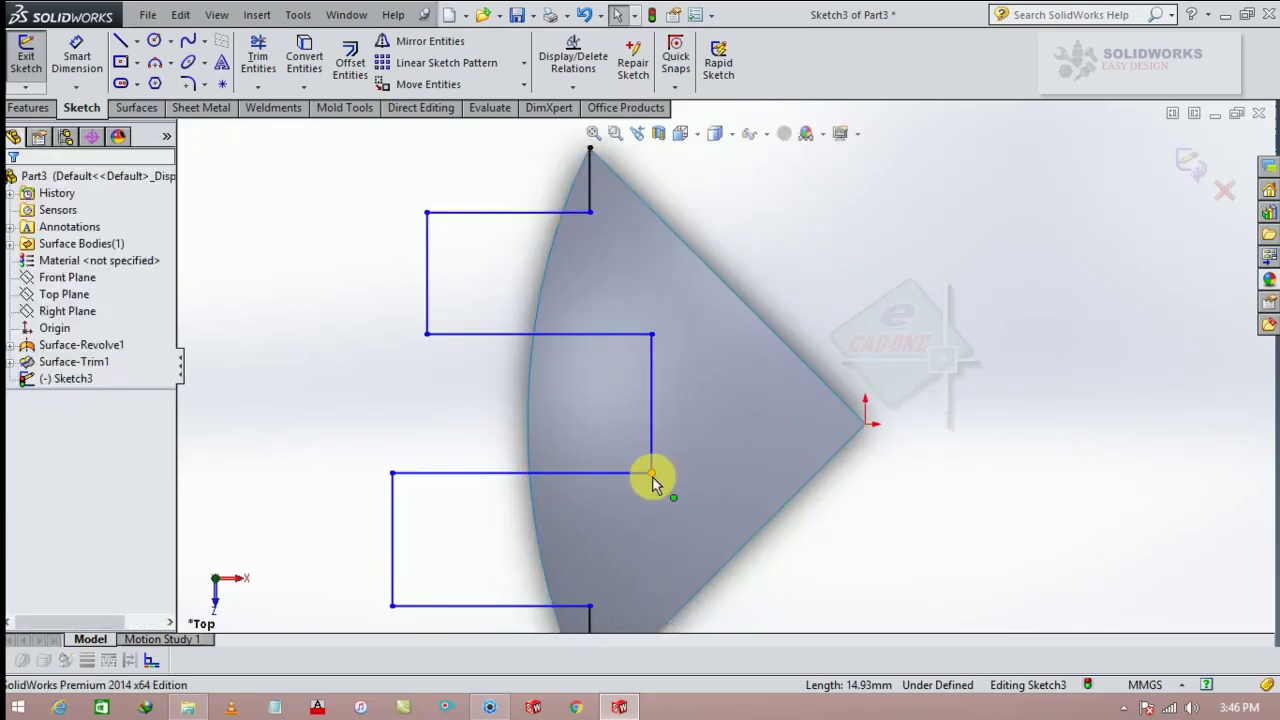
pyautogui.click(652, 472)
pyautogui.keyDown('ctrl'); pyautogui.click(866, 425); pyautogui.keyUp('ctrl')
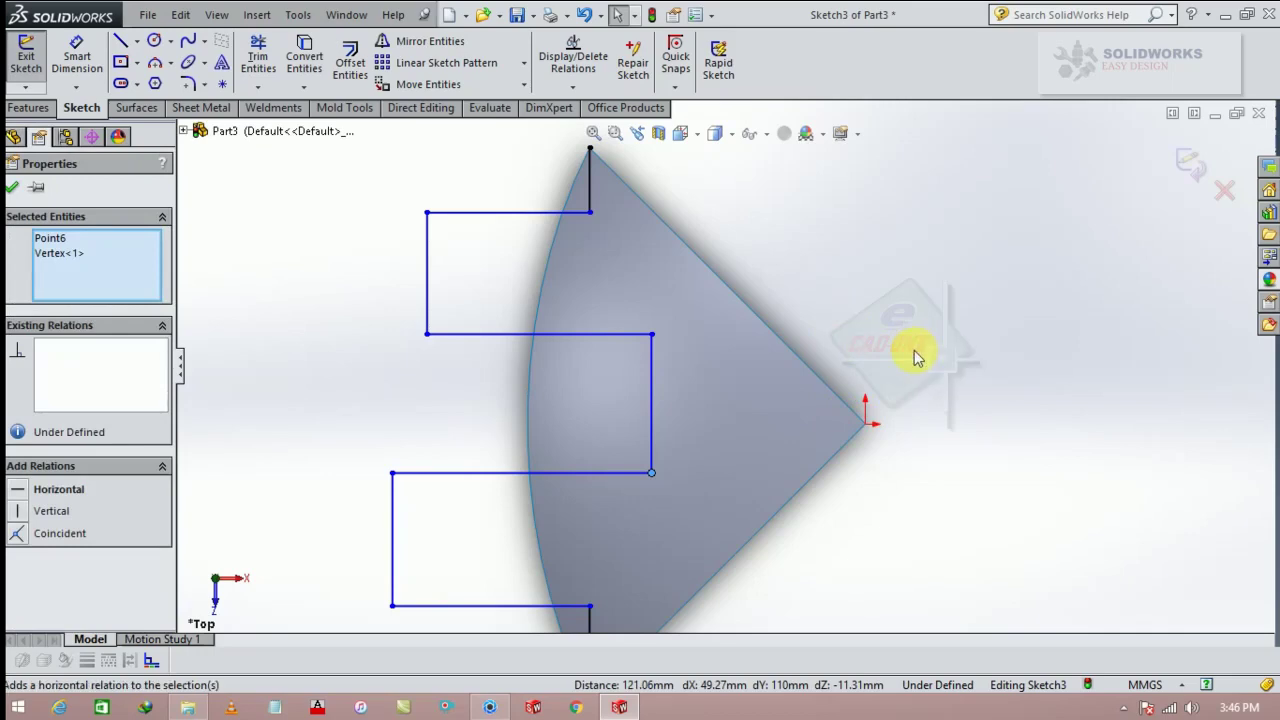
pyautogui.keyDown('ctrl'); pyautogui.click(868, 425); pyautogui.keyUp('ctrl')
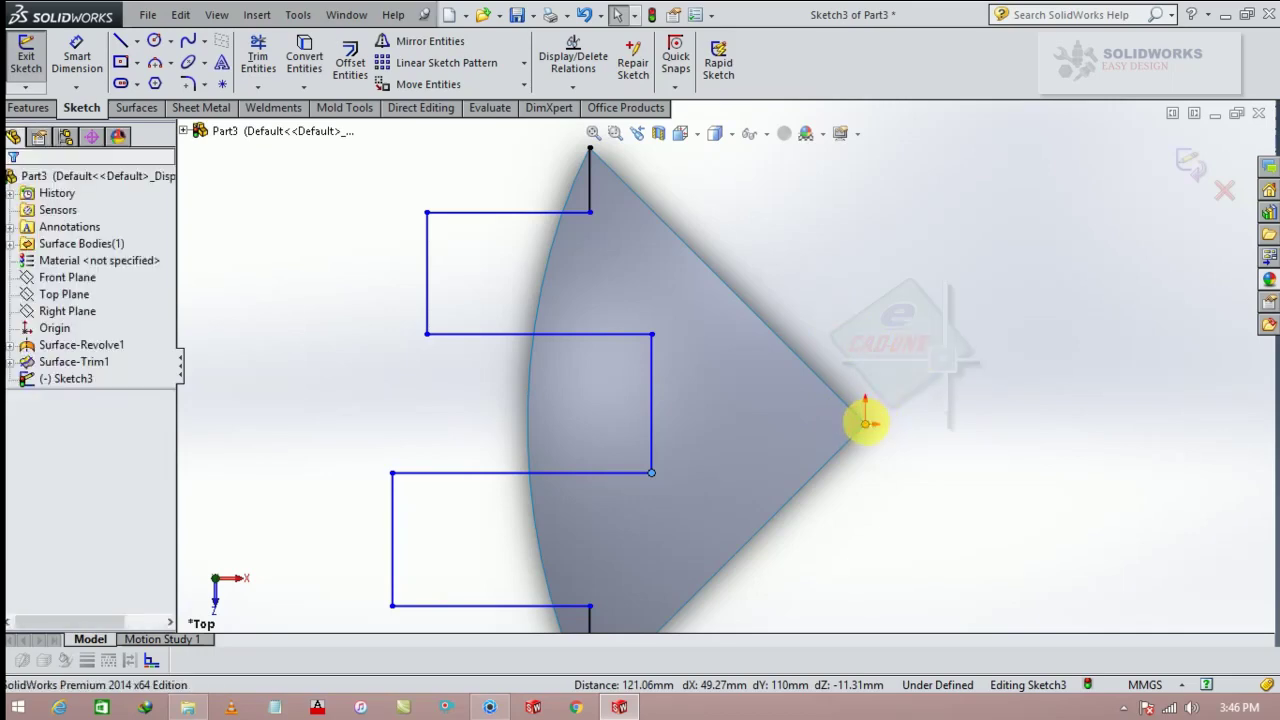
pyautogui.keyDown('ctrl'); pyautogui.click(867, 425); pyautogui.keyUp('ctrl')
pyautogui.click(919, 344)
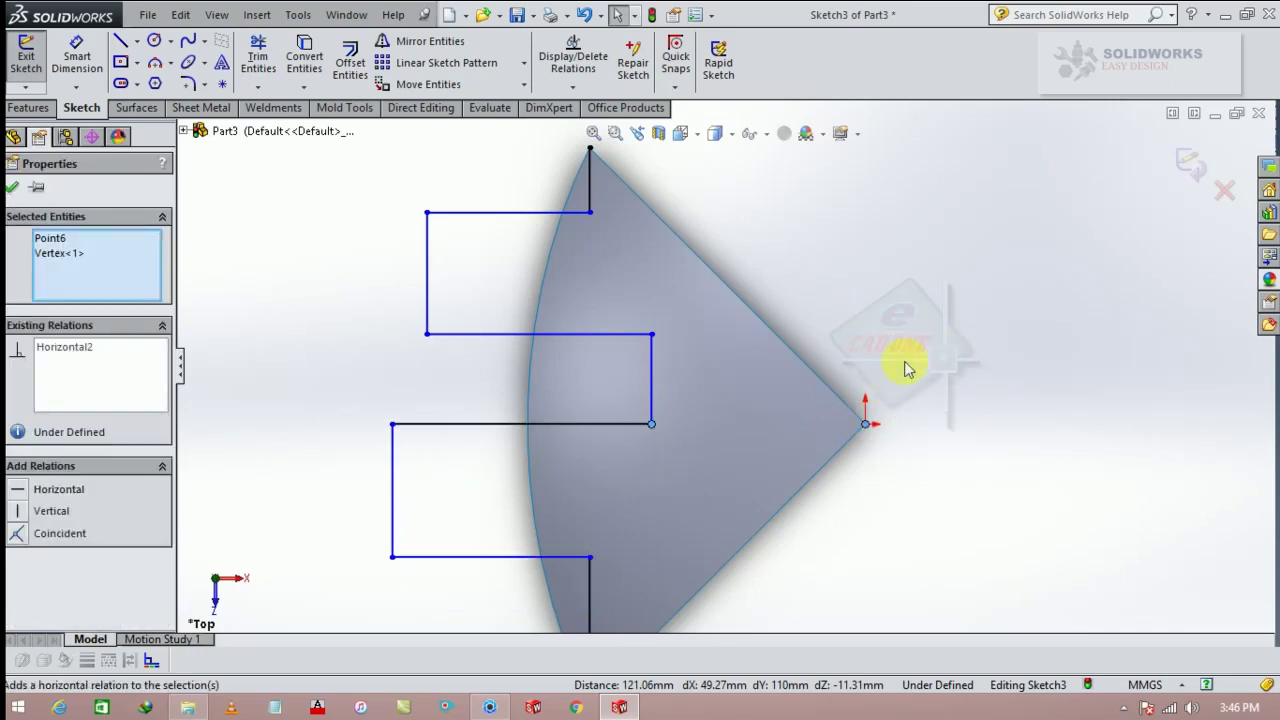
# Dimension the inner vertical line's length as 30 mm.
pyautogui.click(95, 57)
pyautogui.click(650, 378)
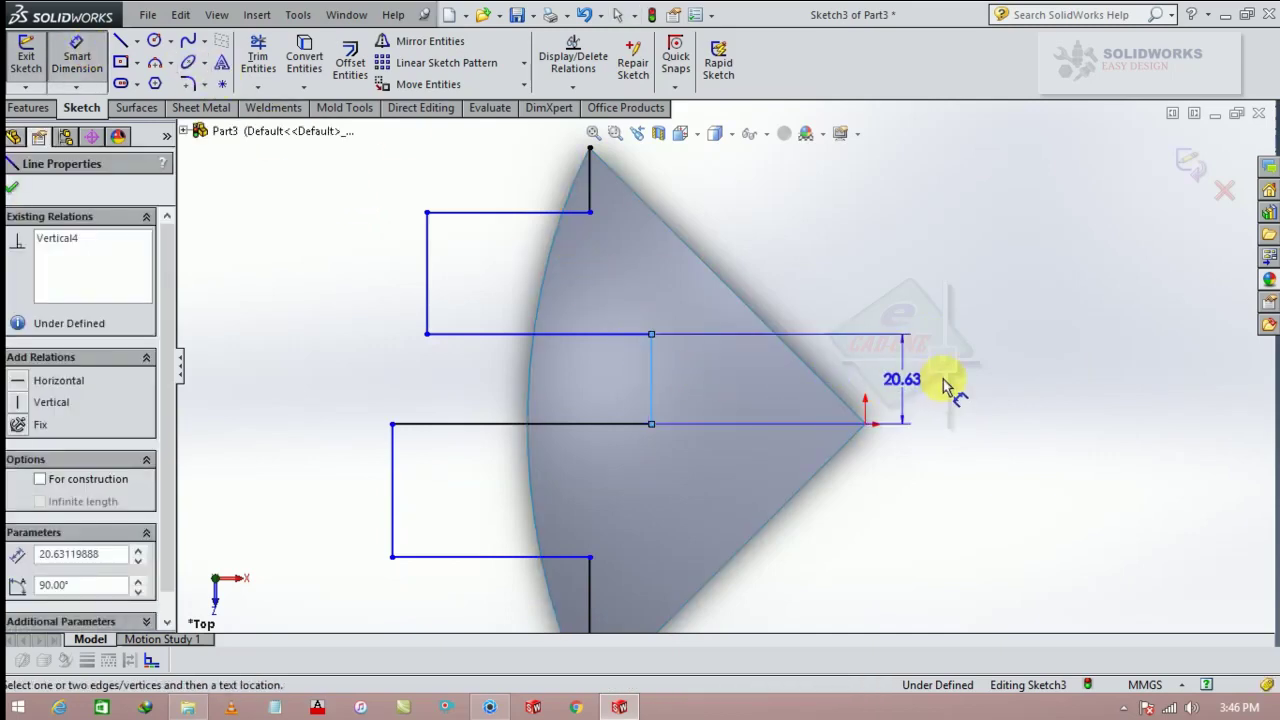
pyautogui.click(943, 384)
pyautogui.write('30')
pyautogui.press('Return')
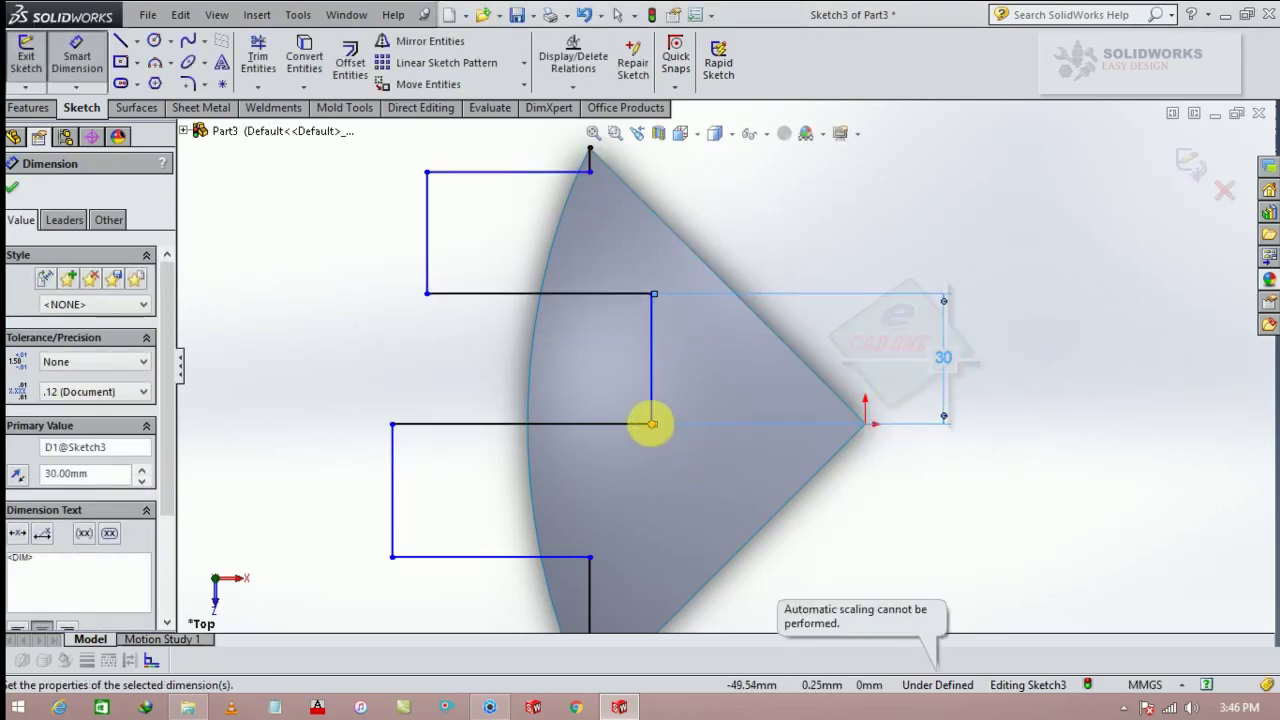
# Dimension the horizontal distance from the inner vertical line's lower end to the origin as 35 mm.
pyautogui.click(651, 423)
pyautogui.click(865, 424)
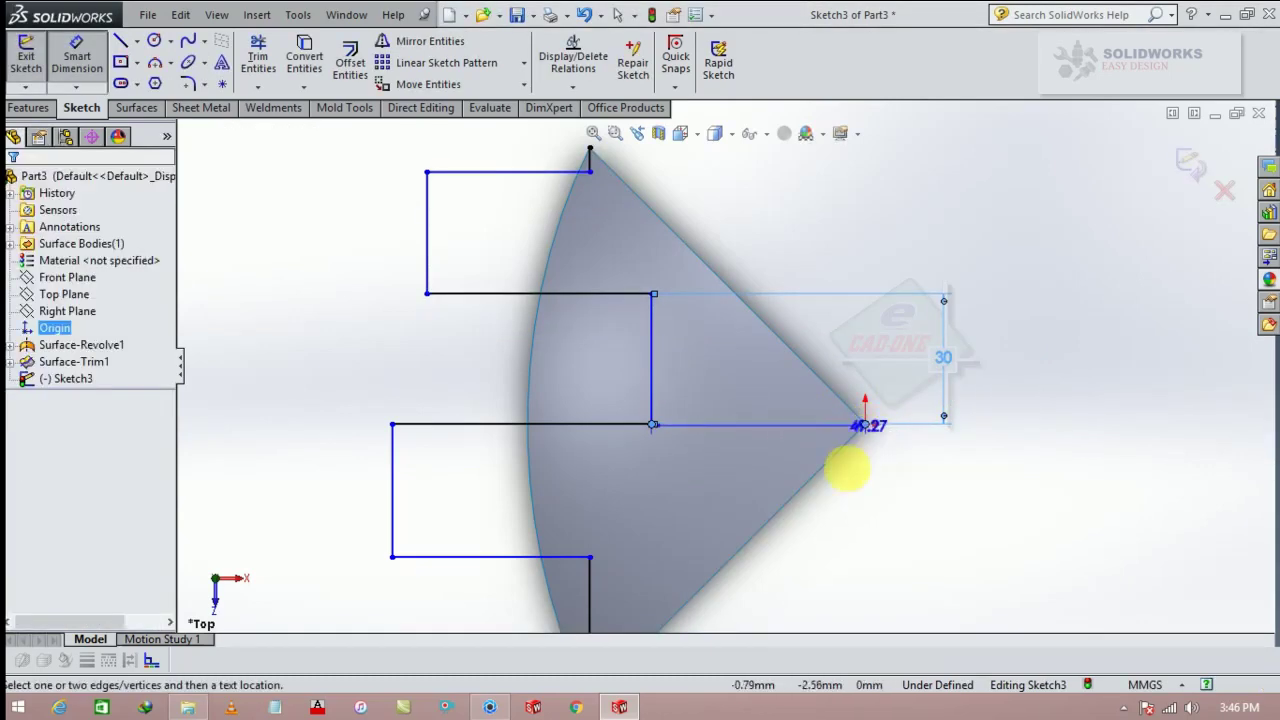
pyautogui.click(806, 563)
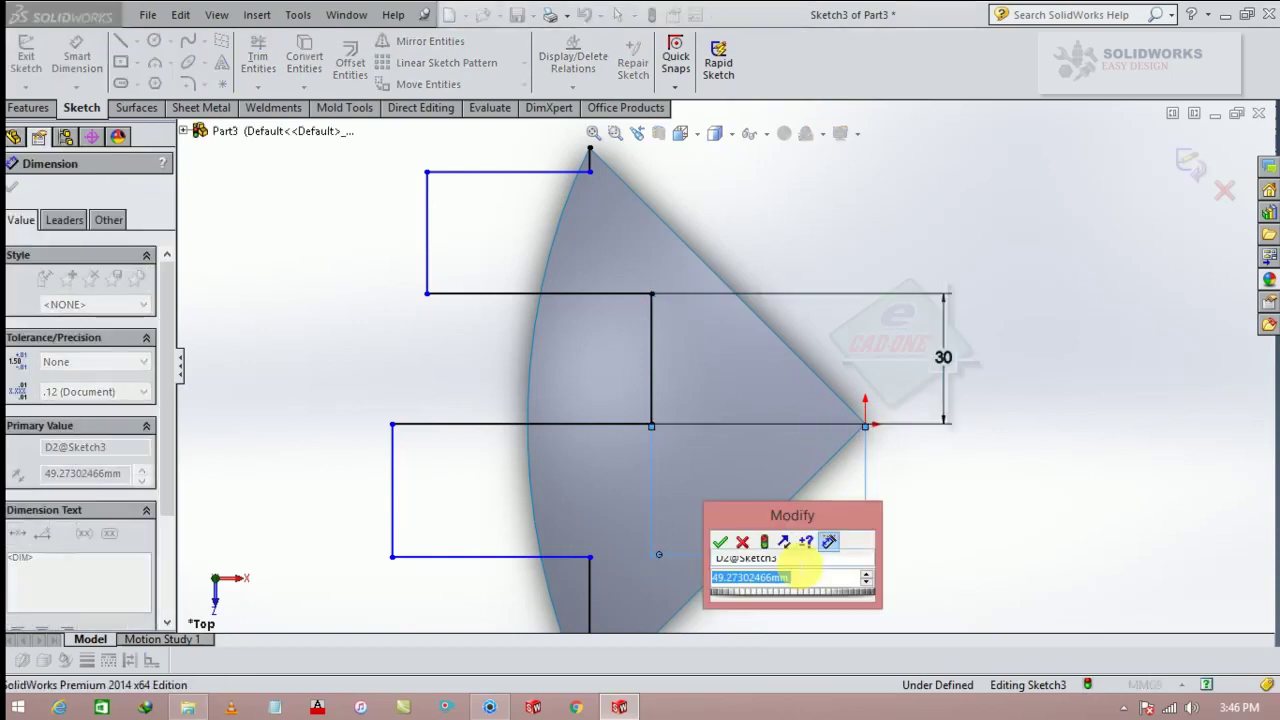
pyautogui.write('35')
pyautogui.press('Return')
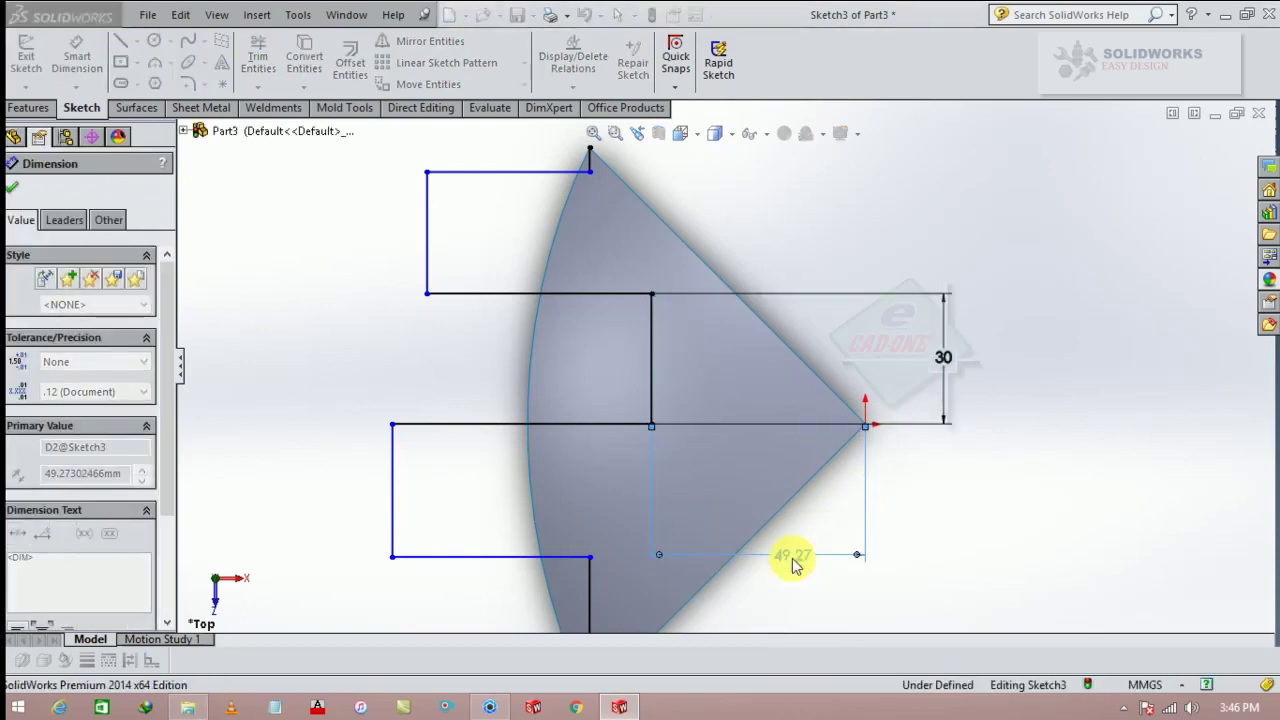
pyautogui.click(722, 488)
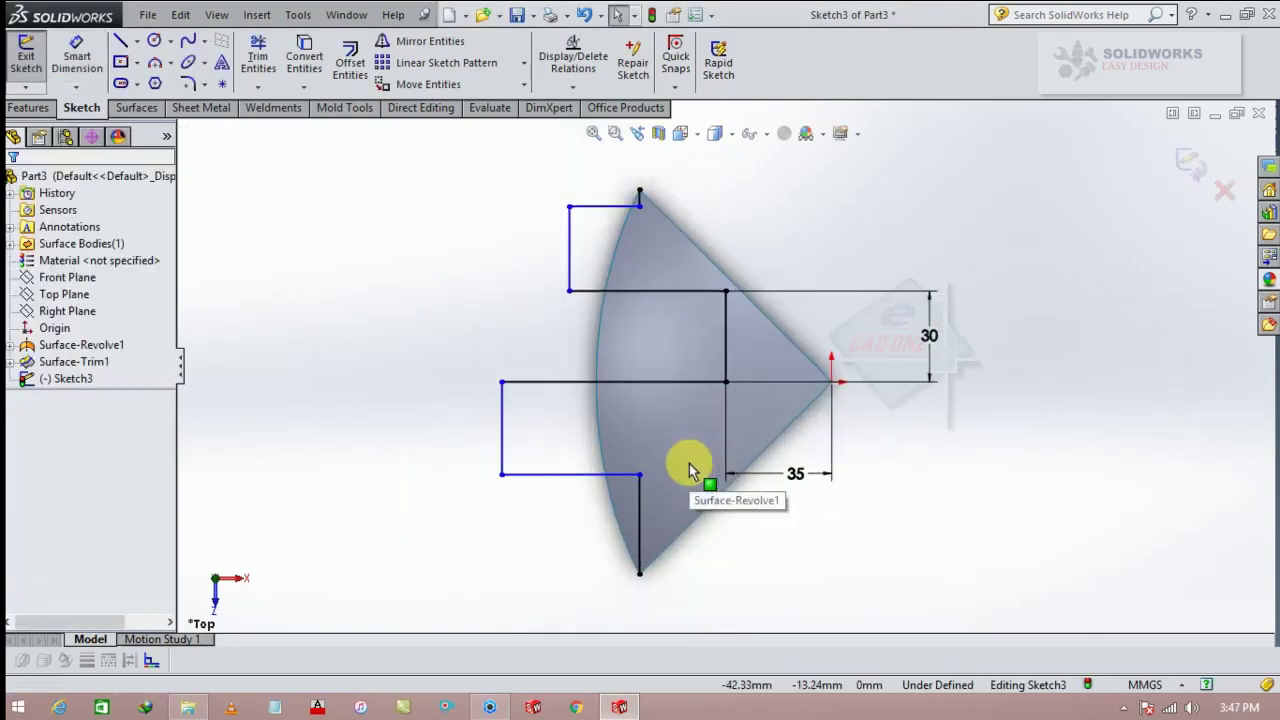
# Make the lower outer vertical line equal in length to the 30 mm inner vertical line.
pyautogui.click(733, 320)
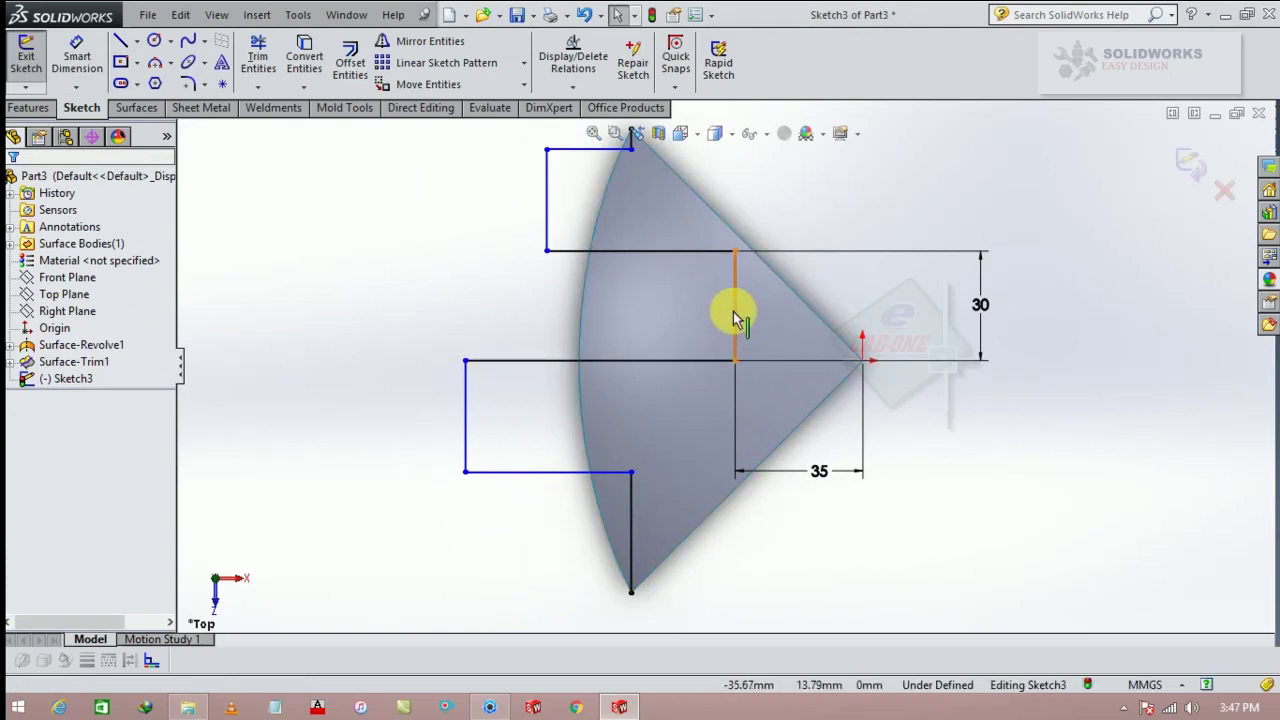
pyautogui.click(735, 318)
pyautogui.keyDown('ctrl'); pyautogui.click(465, 418); pyautogui.keyUp('ctrl')
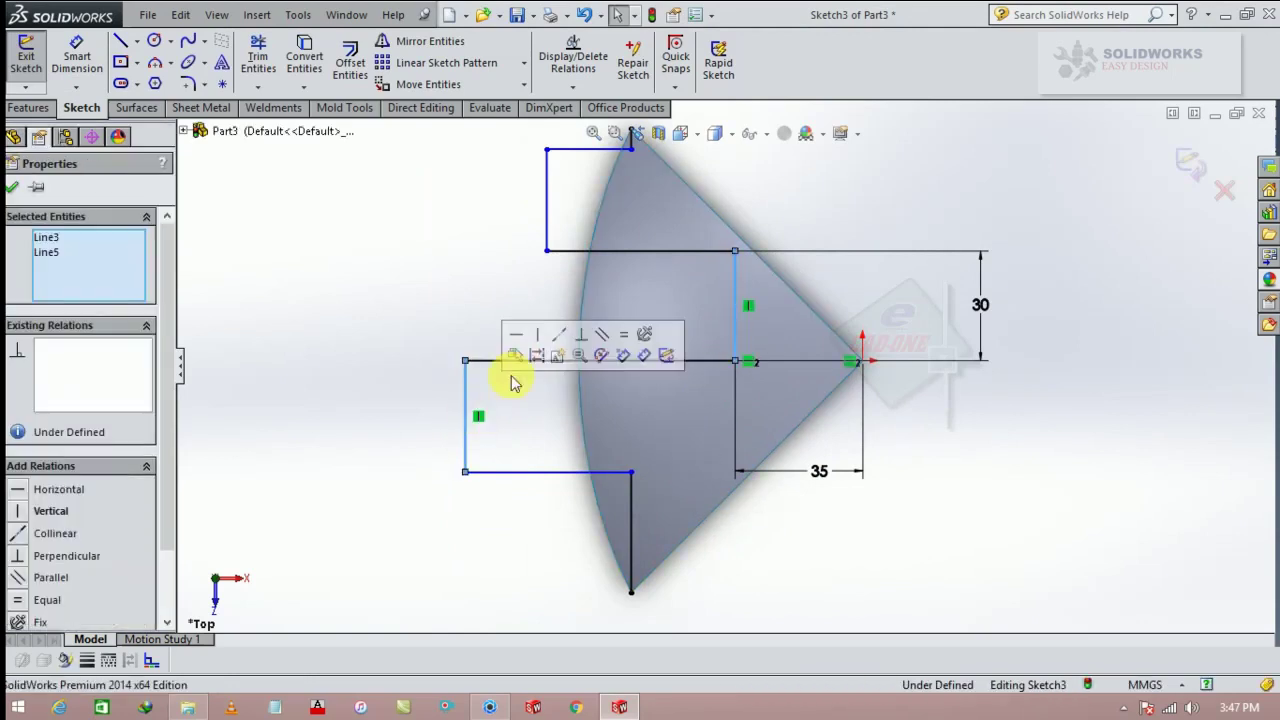
pyautogui.click(624, 336)
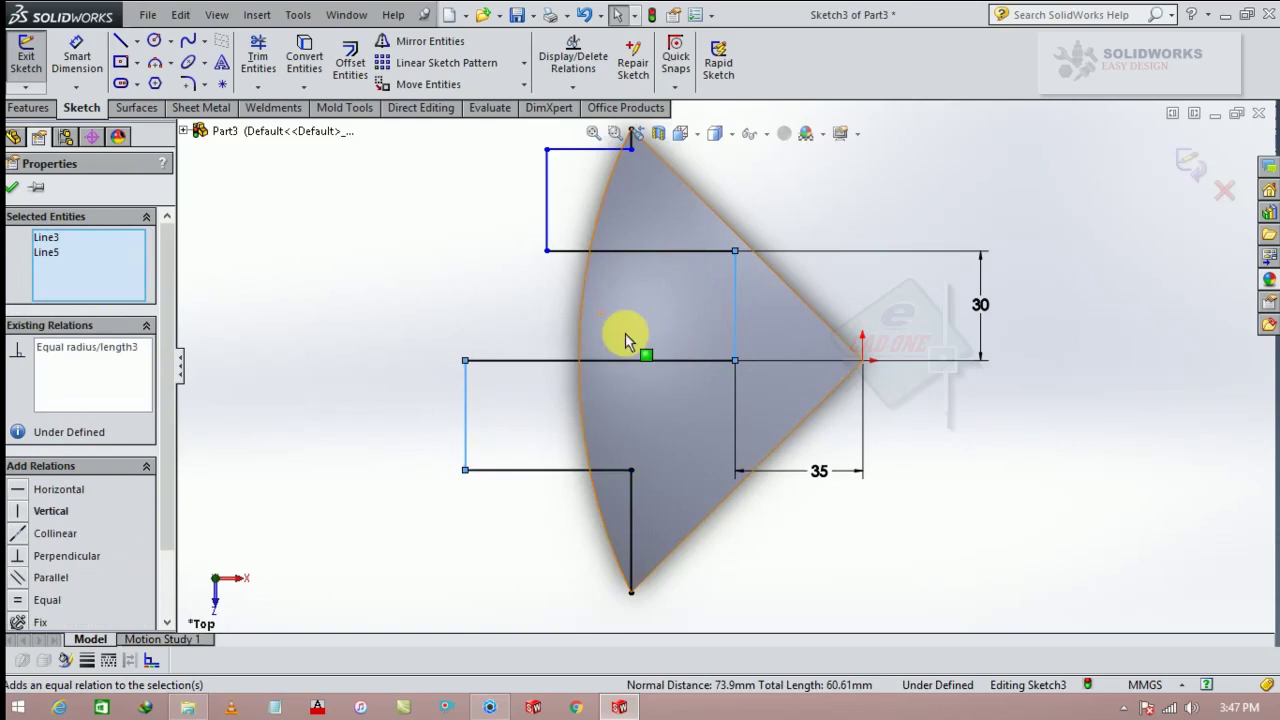
pyautogui.press('Escape')
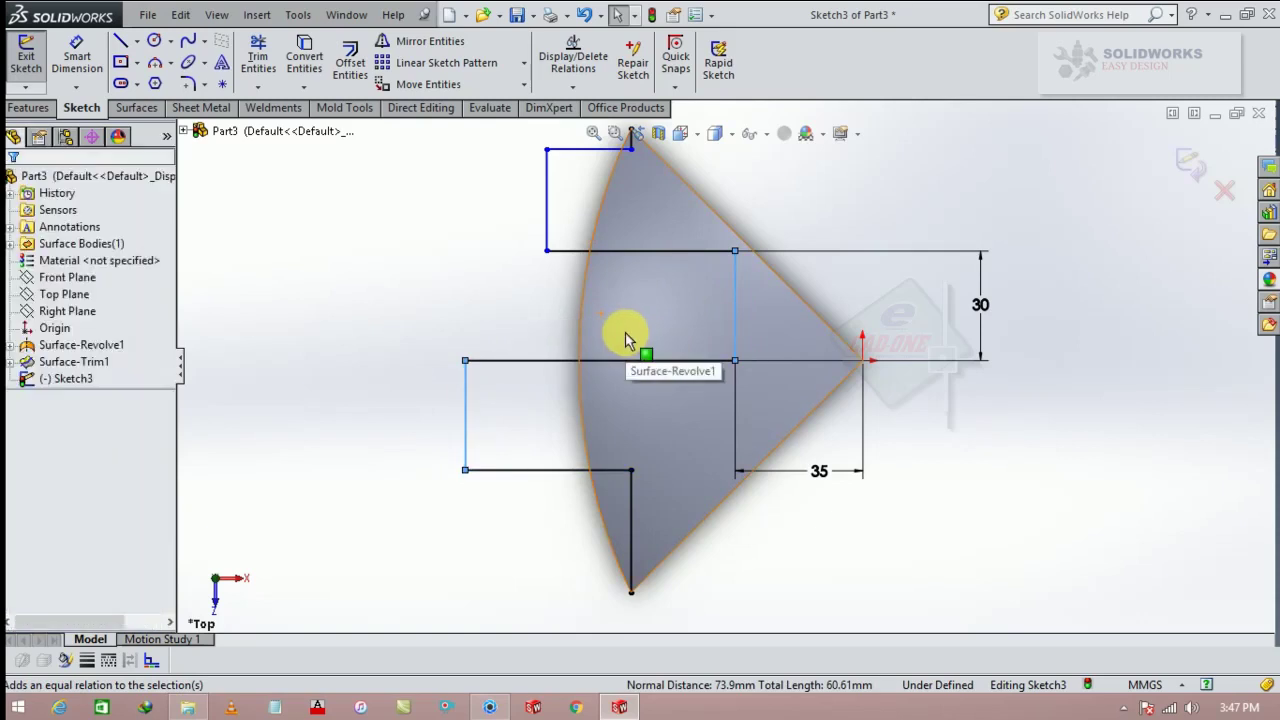
# Delete the short vertical line at the surface's upper tip and make the uppermost horizontal line's end coincident with the tip vertex.
pyautogui.scroll(-3, 660, 250)
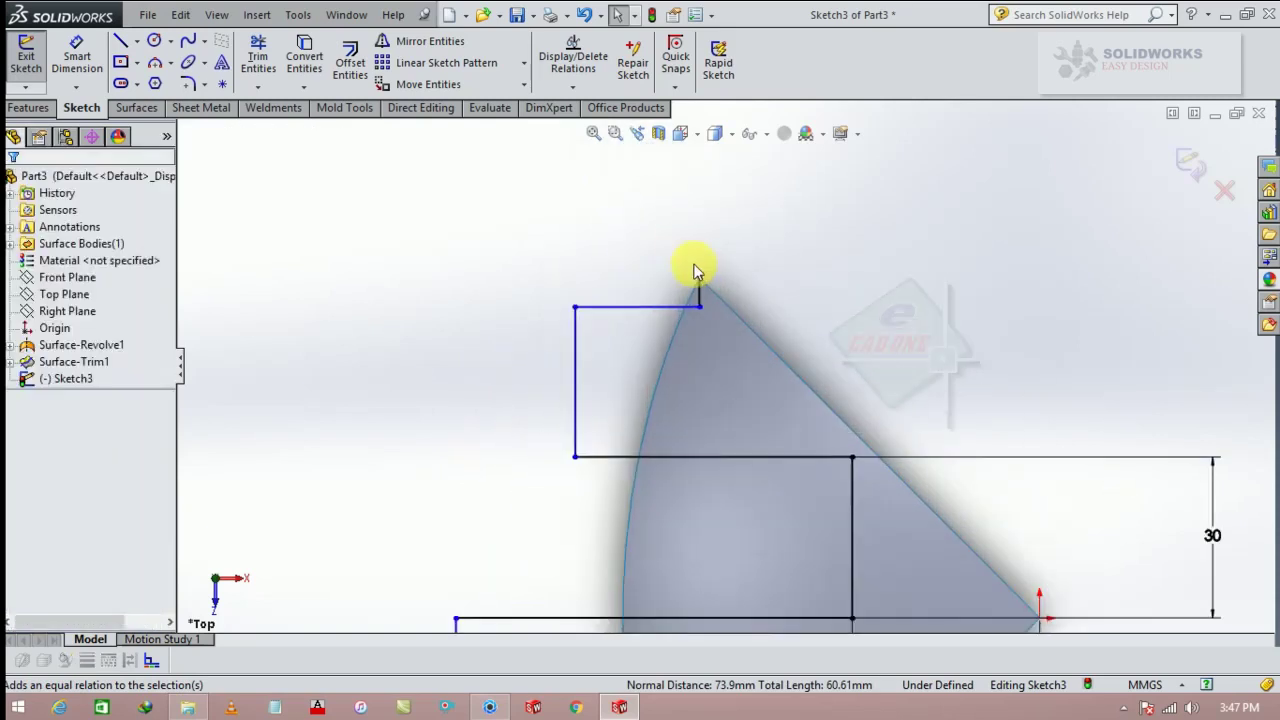
pyautogui.click(702, 298)
pyautogui.press('Escape')
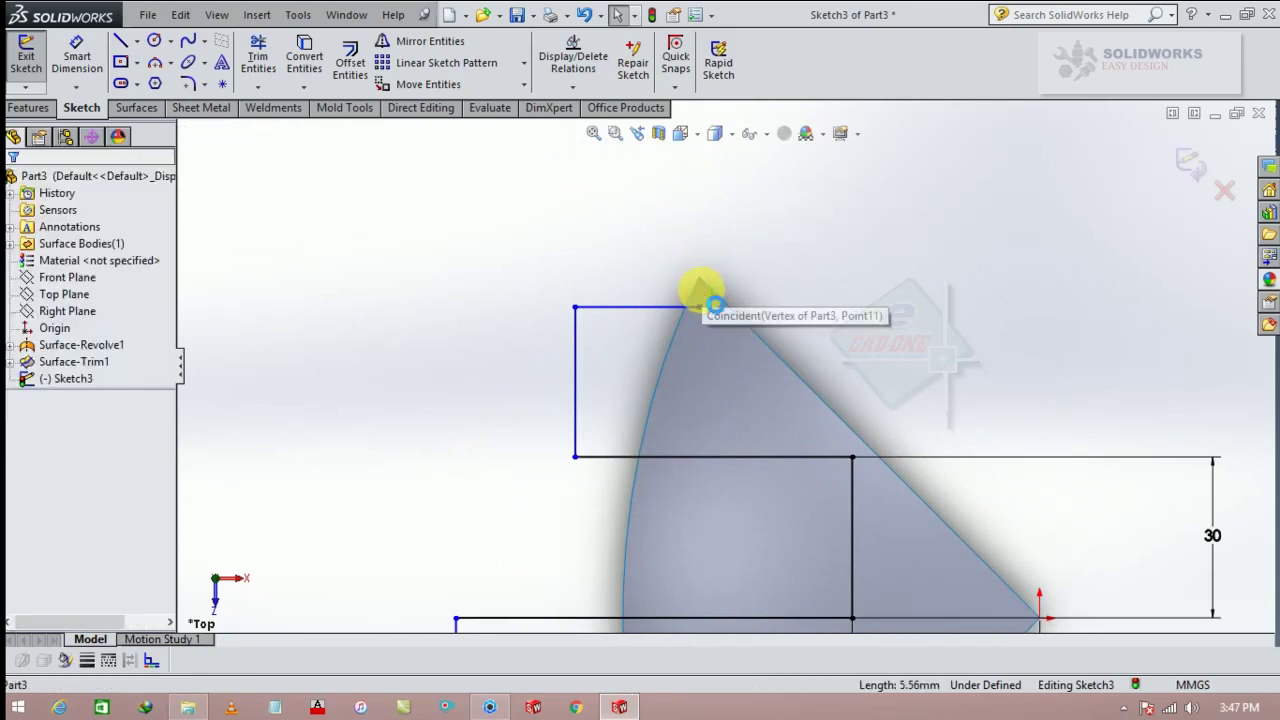
pyautogui.click(701, 306)
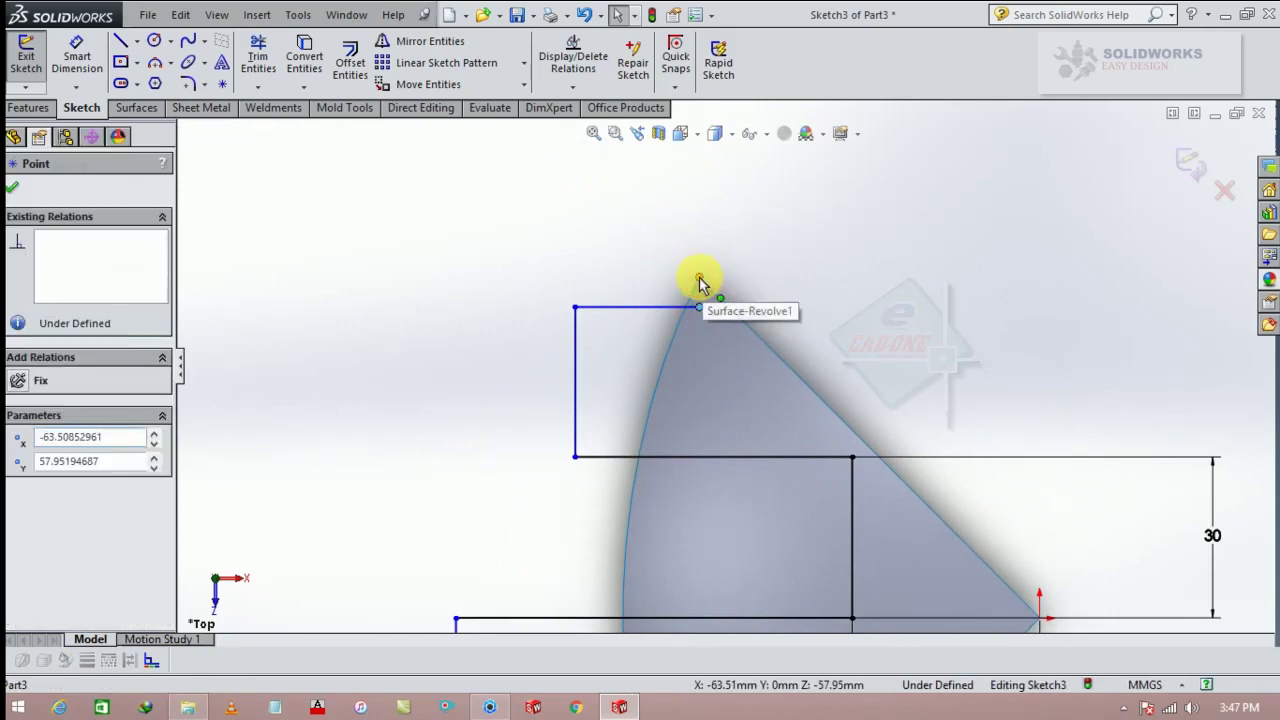
pyautogui.keyDown('ctrl'); pyautogui.click(700, 274); pyautogui.keyUp('ctrl')
pyautogui.click(794, 194)
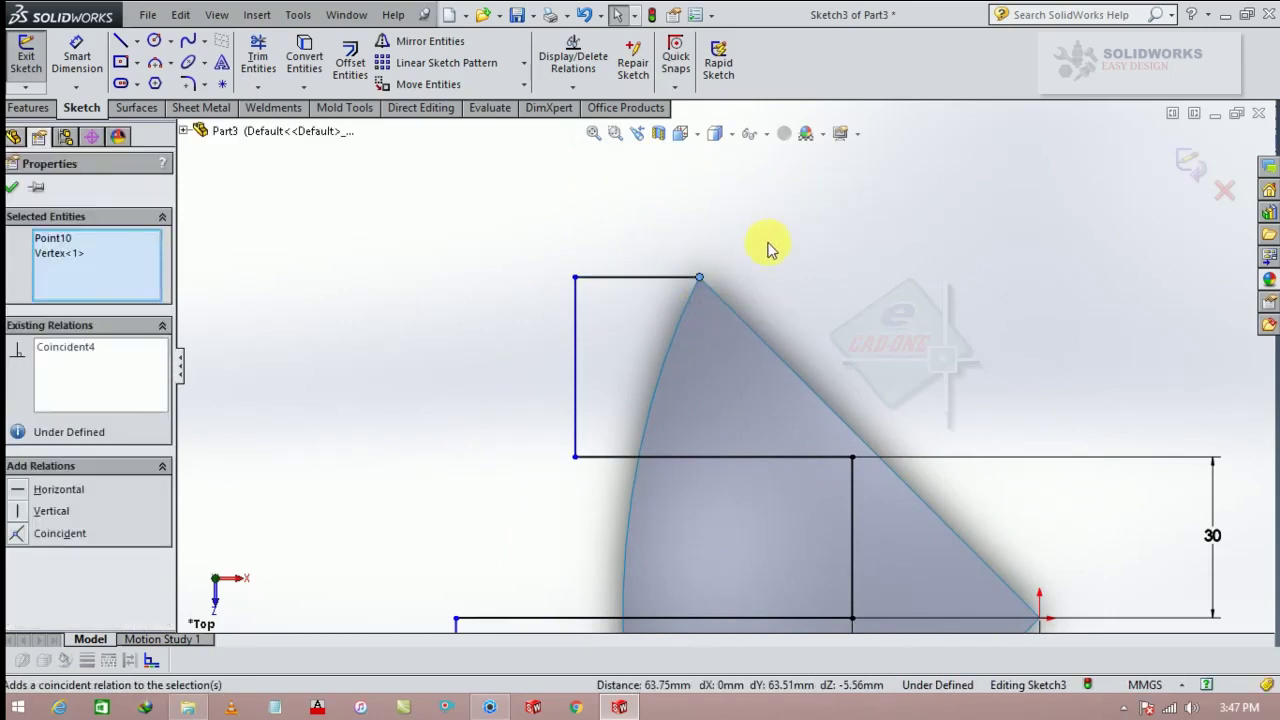
pyautogui.scroll(-3, 760, 252)
pyautogui.scroll(-2, 770, 300)
pyautogui.scroll(2, 780, 577)
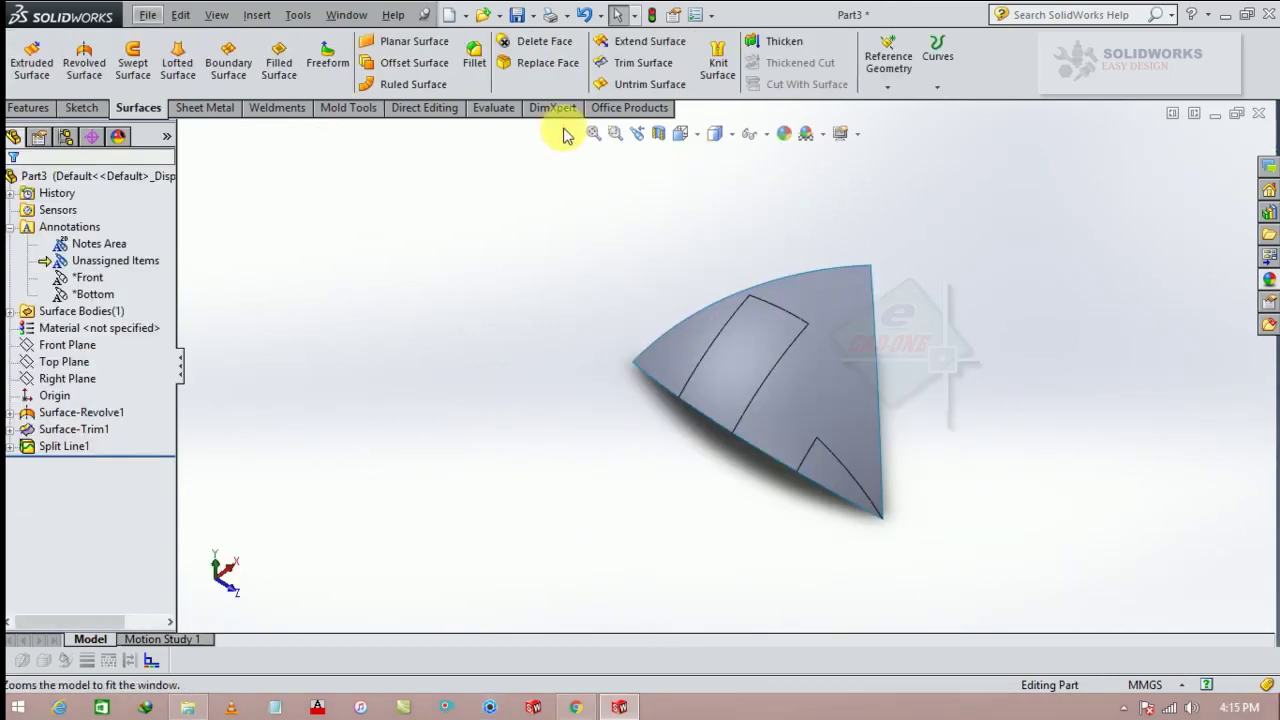
# Offset the panel's large main face, outside the two split regions, by 2 mm.
pyautogui.click(414, 62)
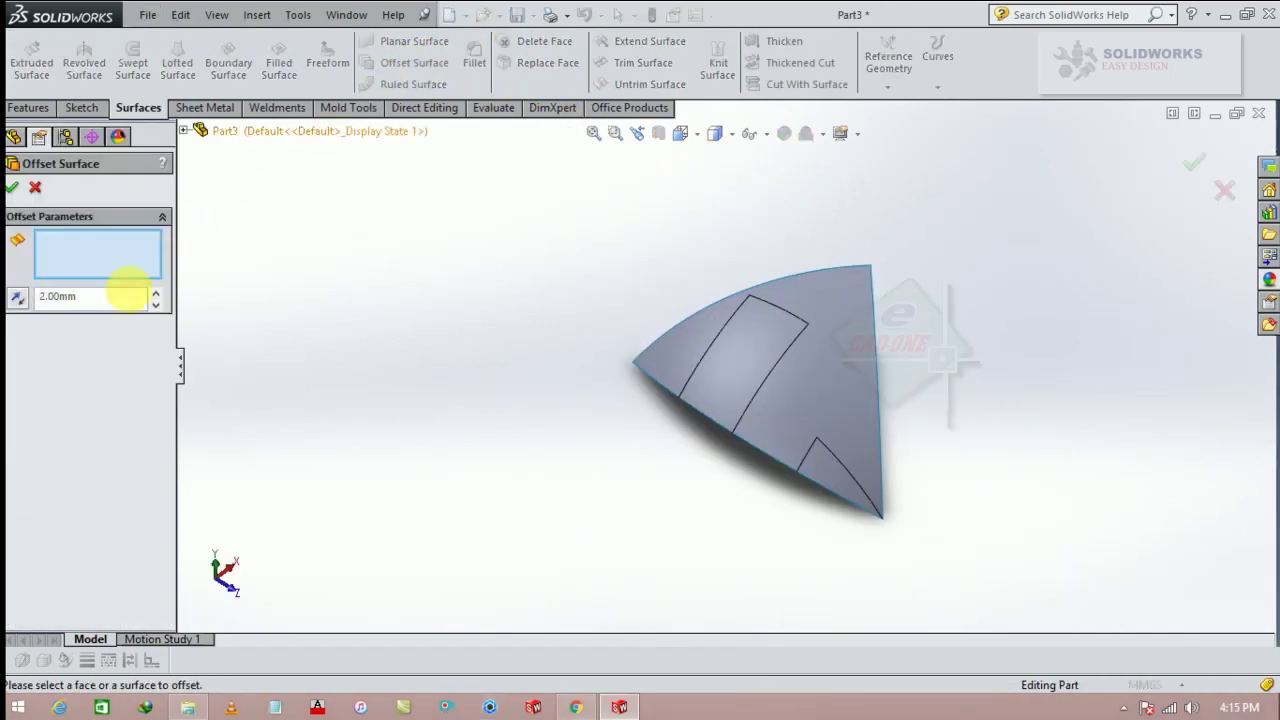
pyautogui.moveTo(857, 386); pyautogui.dragTo(791, 386, button='middle')
pyautogui.click(772, 390)
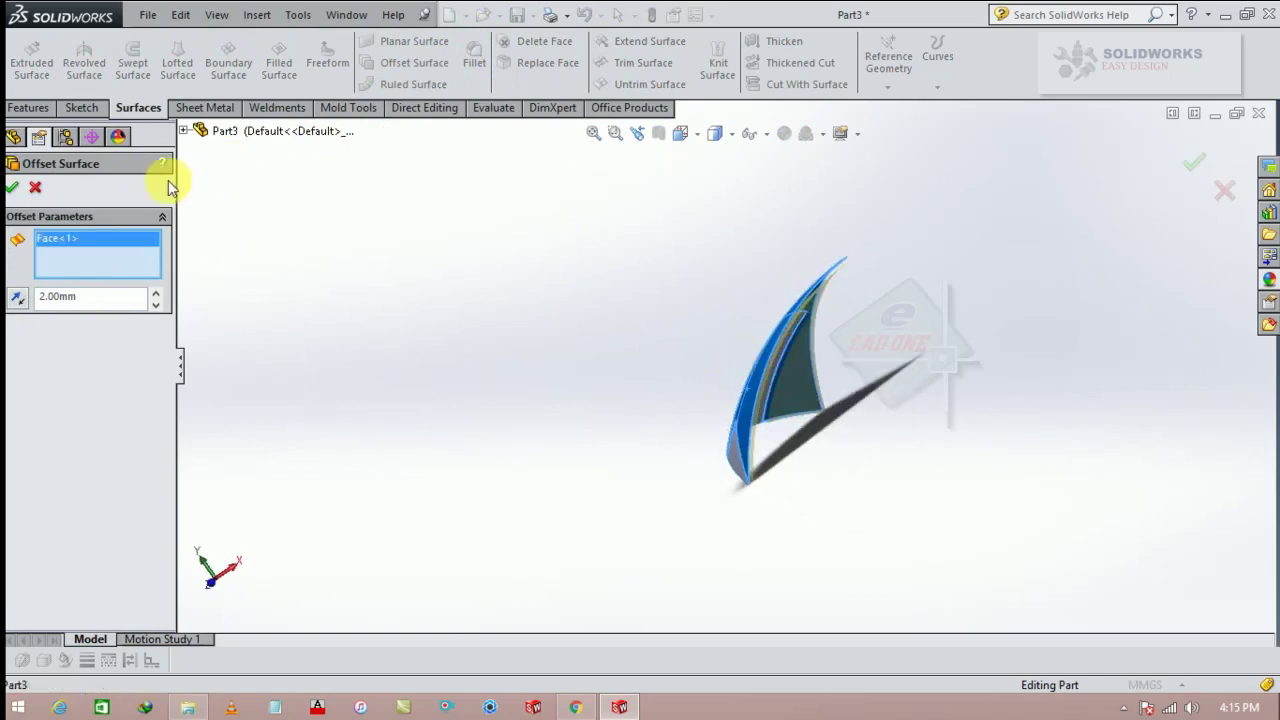
pyautogui.click(13, 193)
# Offset only the four-sided split region of the panel by 2 mm, clearing the unwanted offset surface from the selection.
pyautogui.moveTo(590, 340); pyautogui.dragTo(677, 275, button='middle')
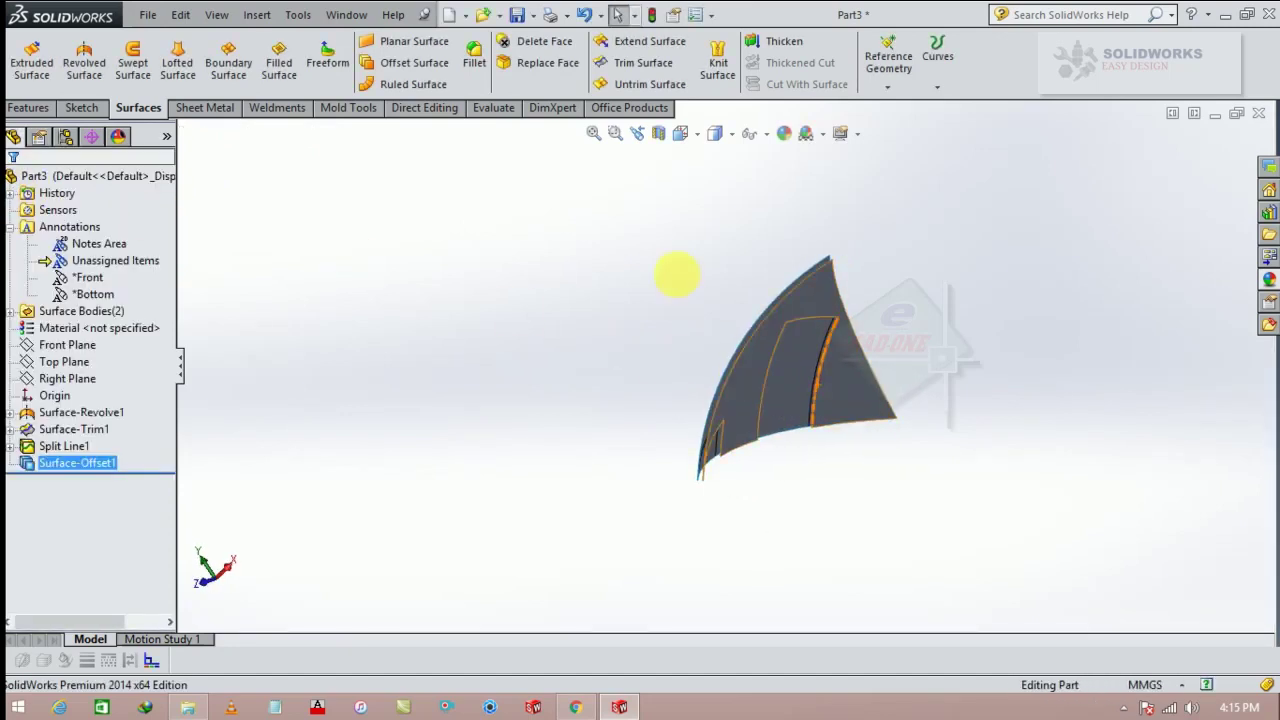
pyautogui.click(412, 63)
pyautogui.click(808, 369)
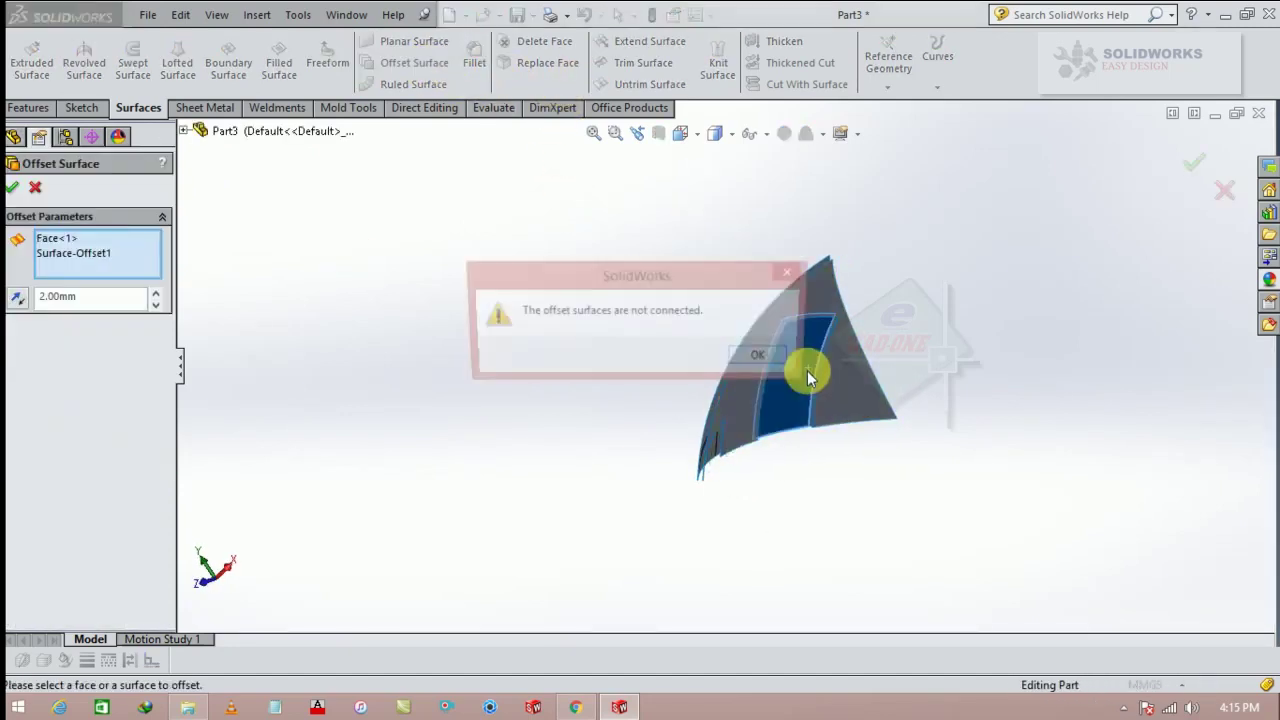
pyautogui.click(750, 363)
pyautogui.moveTo(772, 367); pyautogui.dragTo(730, 358, button='middle')
pyautogui.click(730, 358)
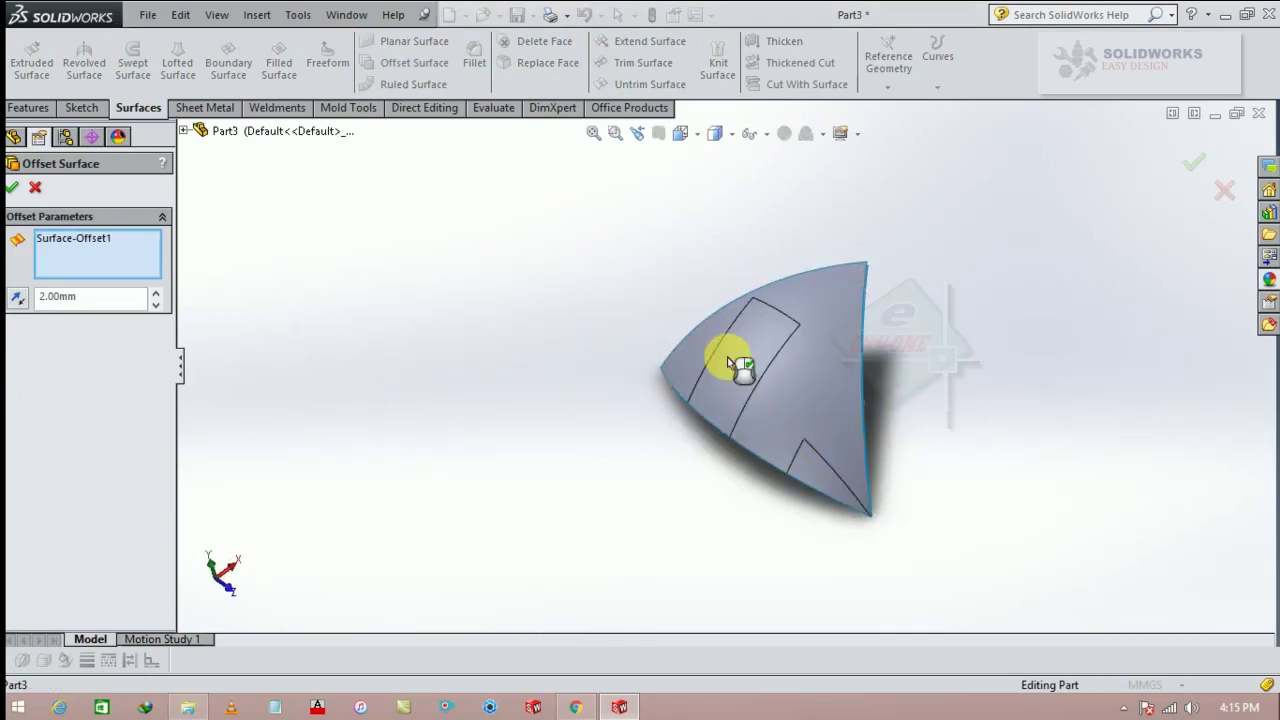
pyautogui.moveTo(480, 345); pyautogui.dragTo(580, 395, button='middle')
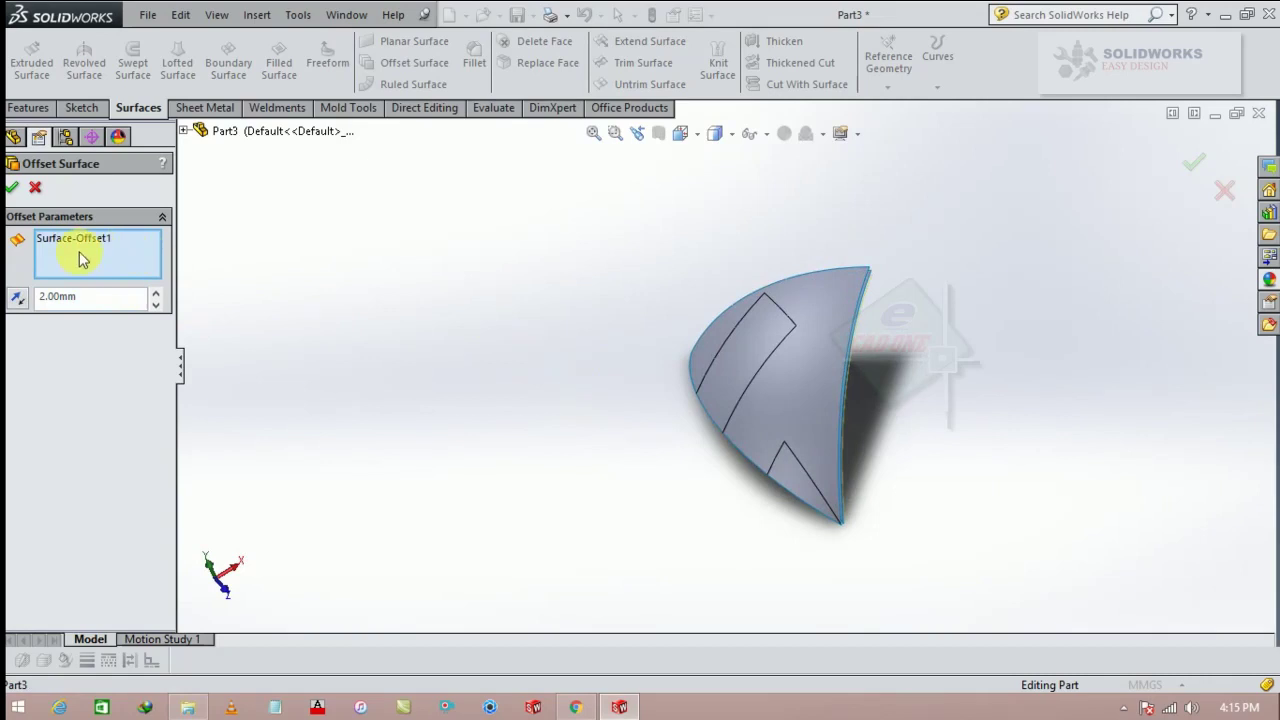
pyautogui.rightClick(82, 258)
pyautogui.click(115, 265)
pyautogui.click(718, 360)
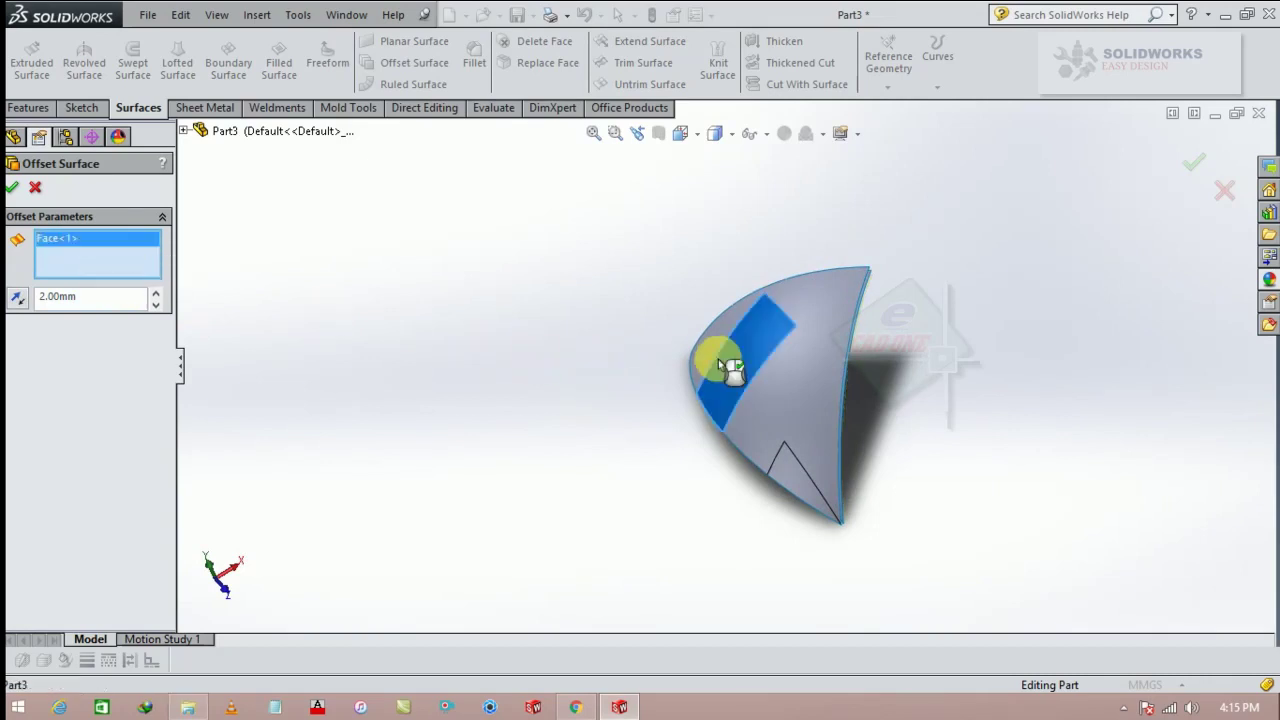
pyautogui.moveTo(229, 306); pyautogui.dragTo(540, 262, button='middle')
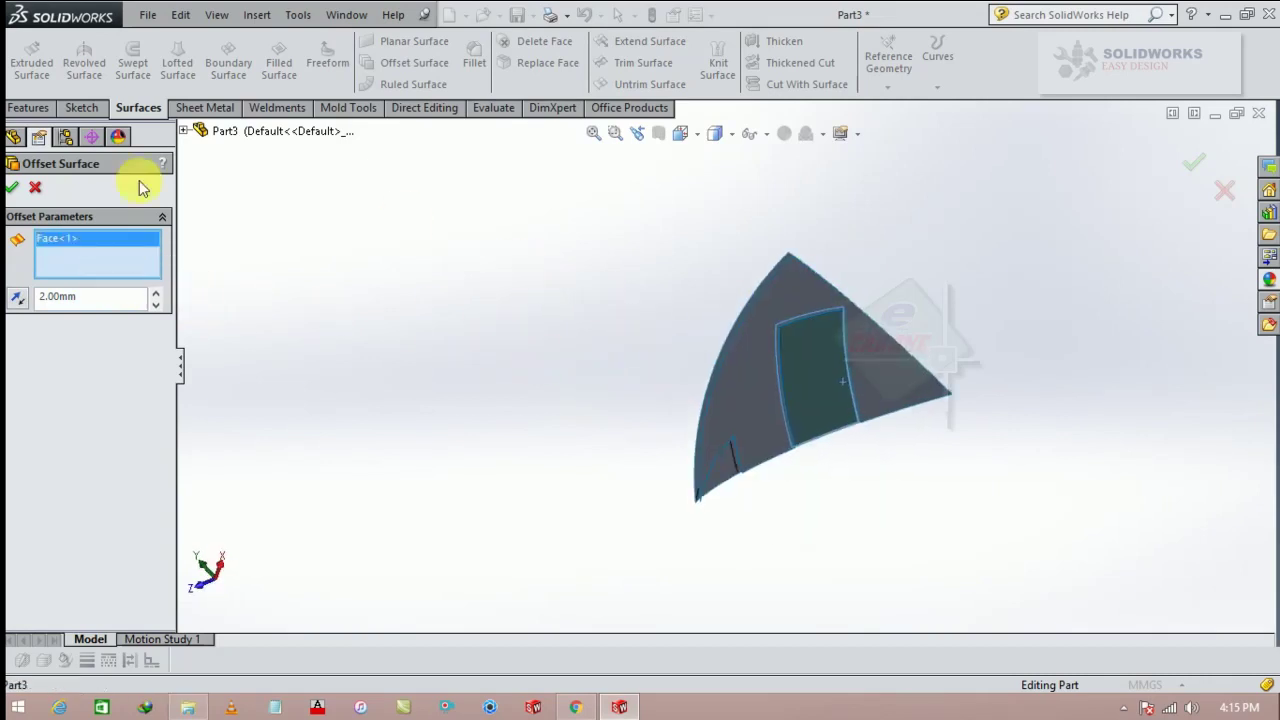
pyautogui.click(14, 189)
# Offset only the small triangular split region at the panel's corner by 2 mm, clearing the previous offset surface from the selection.
pyautogui.moveTo(503, 314); pyautogui.dragTo(674, 371, button='middle')
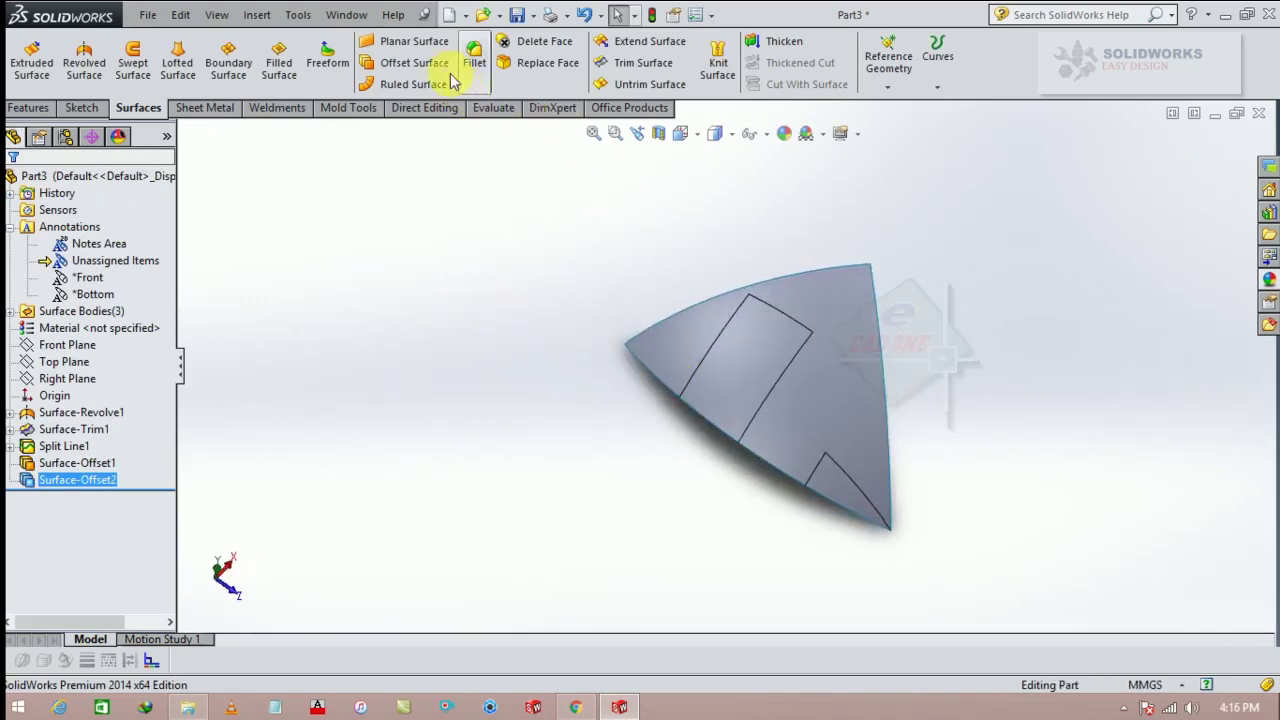
pyautogui.click(408, 62)
pyautogui.click(826, 477)
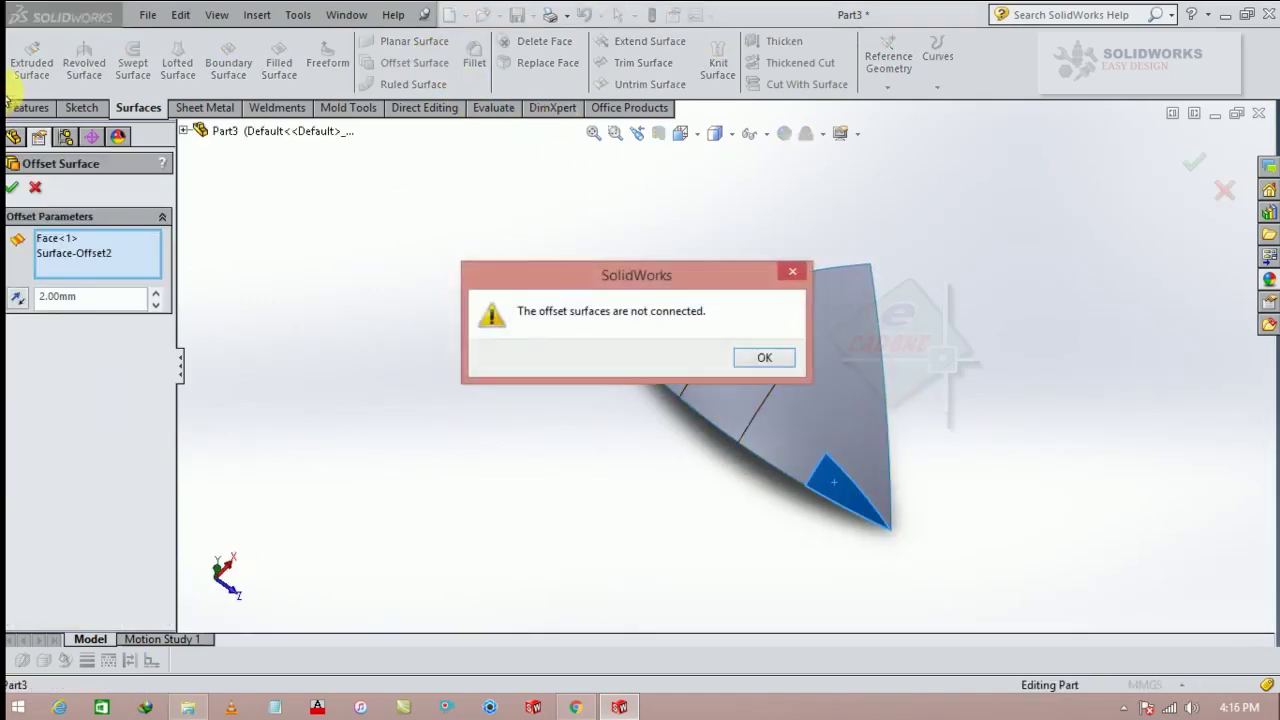
pyautogui.click(763, 358)
pyautogui.rightClick(90, 250)
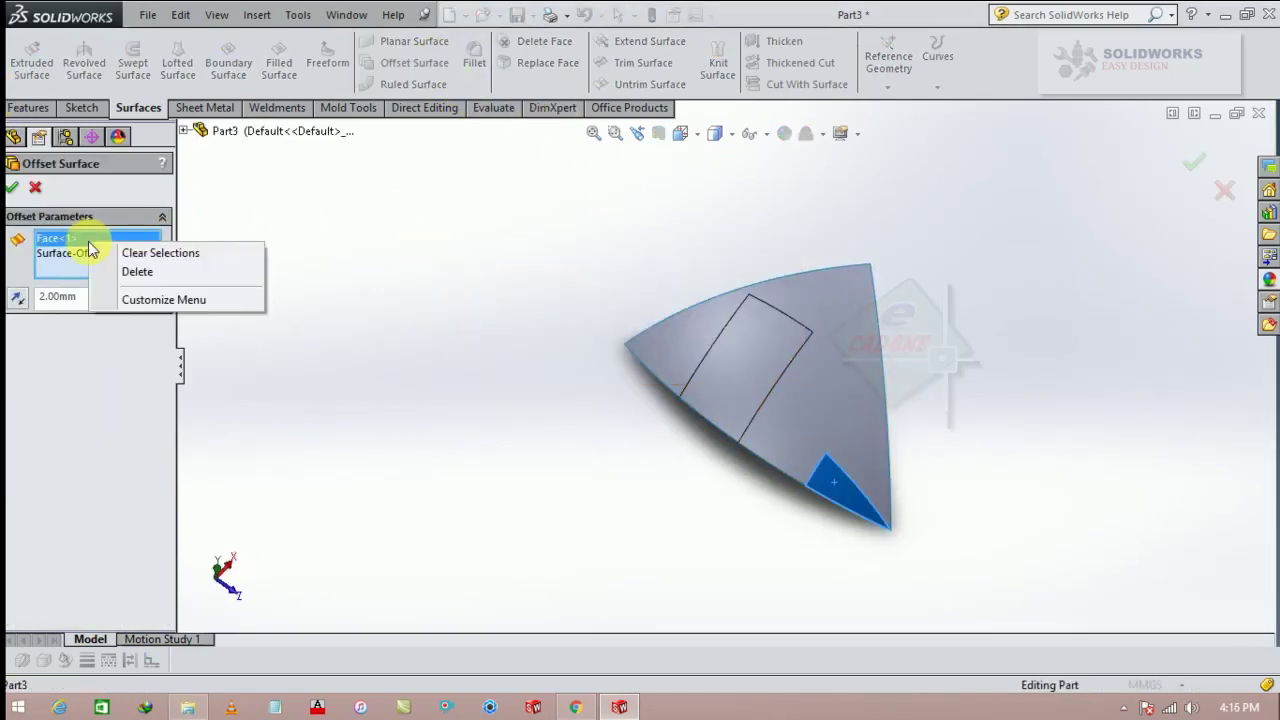
pyautogui.click(160, 251)
pyautogui.click(818, 479)
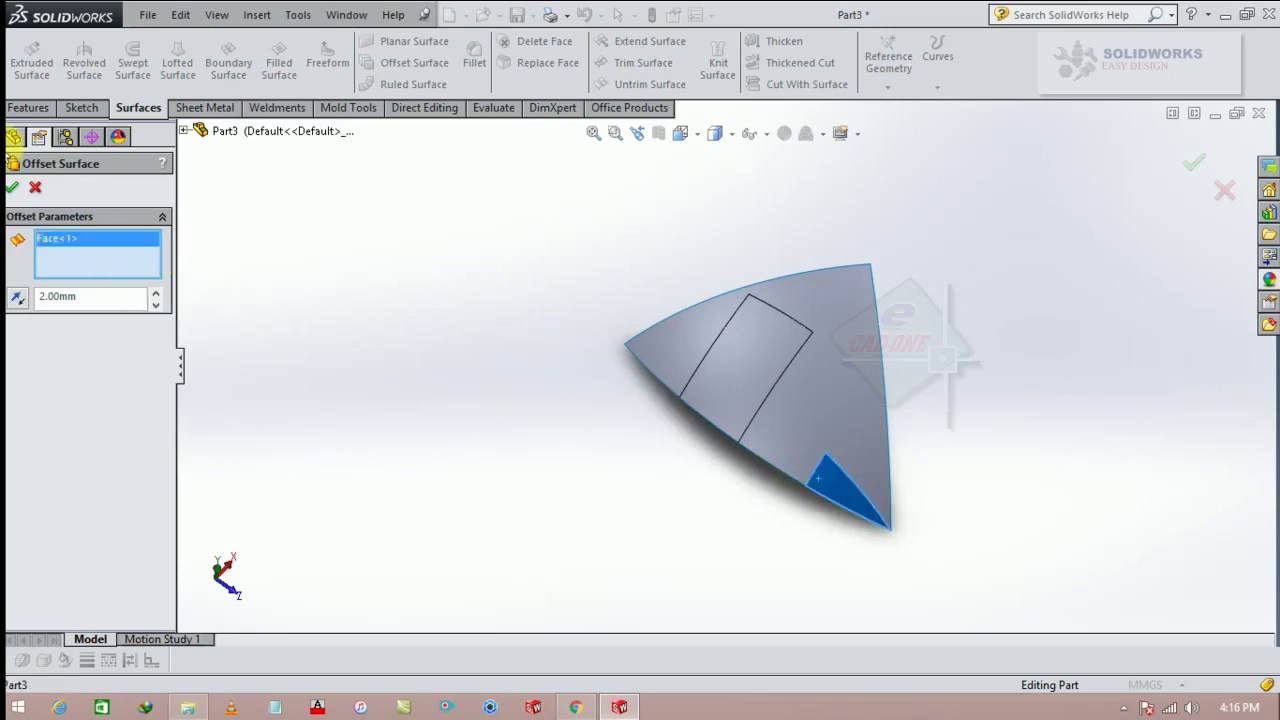
pyautogui.click(15, 189)
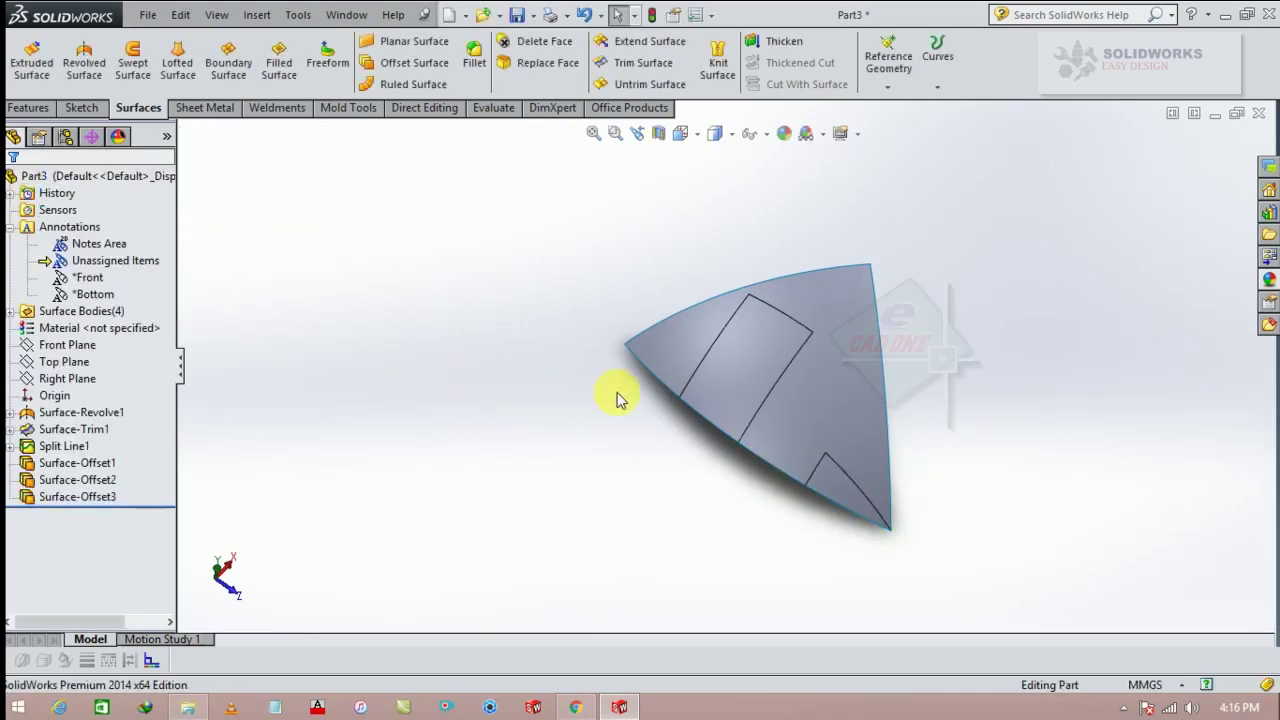
# Thicken the offset surface of the large main face by 2 mm.
pyautogui.moveTo(616, 398); pyautogui.dragTo(633, 330, button='middle')
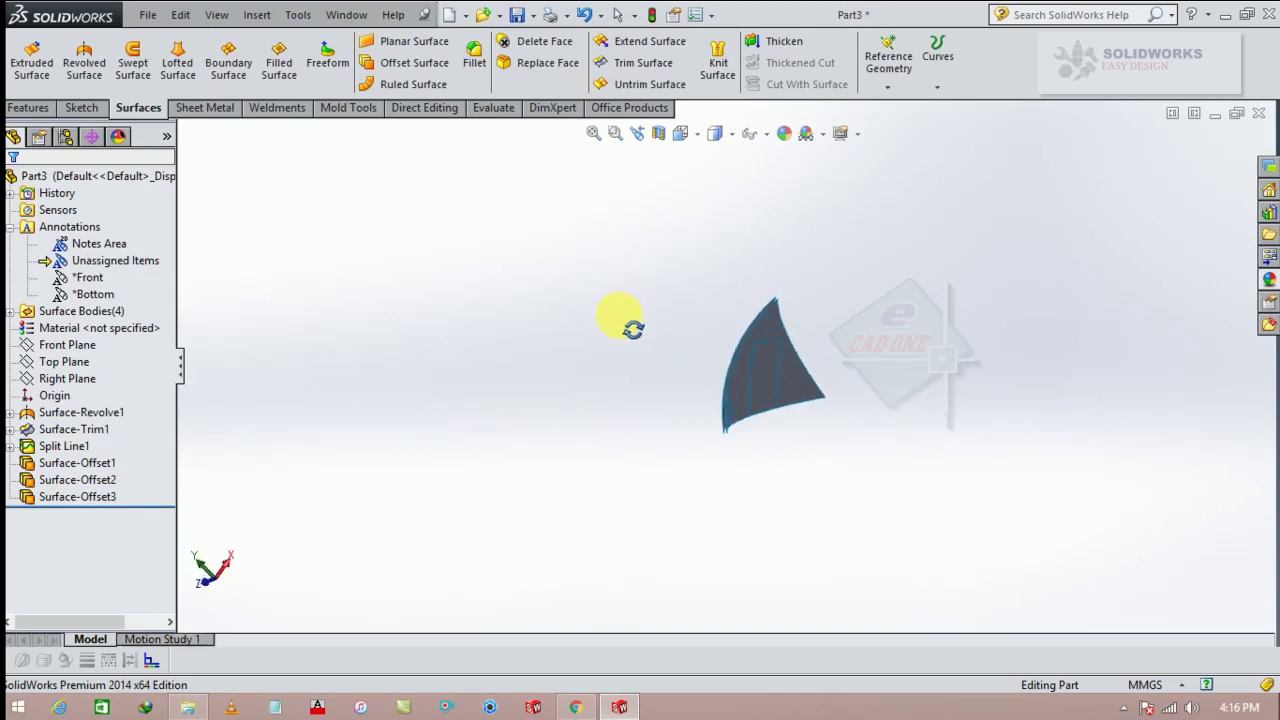
pyautogui.scroll(-3, 840, 354)
pyautogui.click(780, 45)
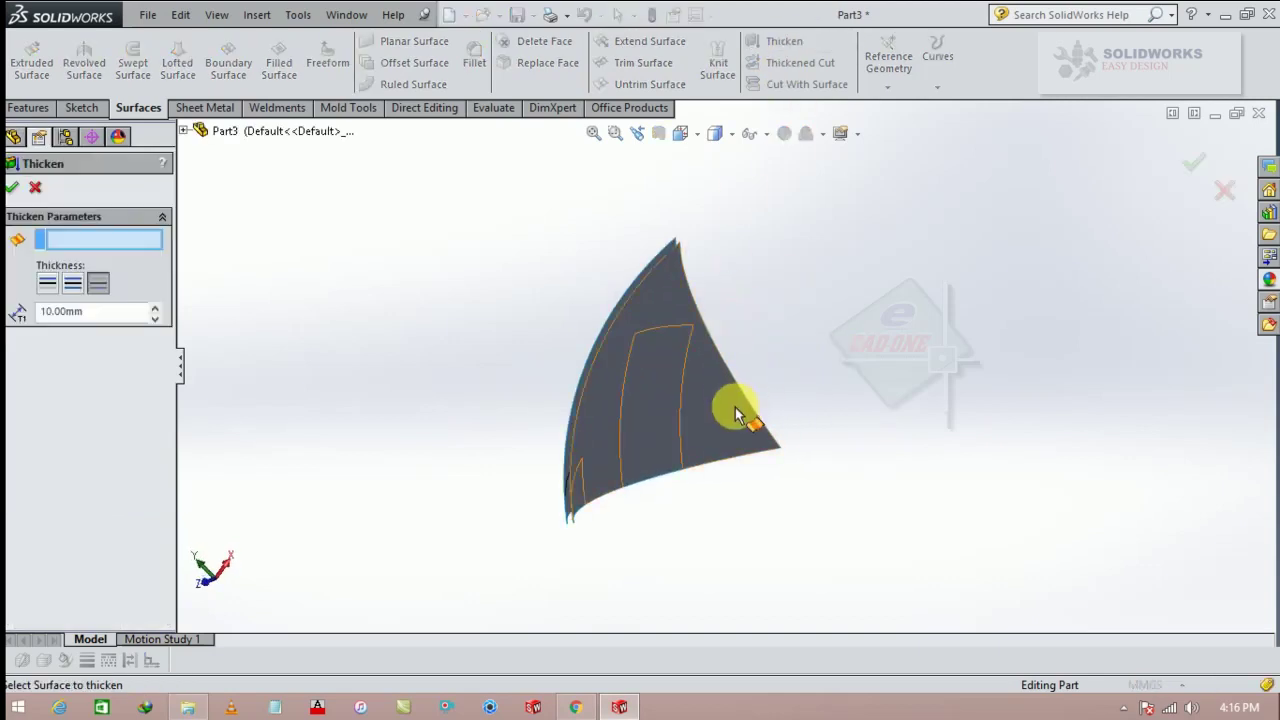
pyautogui.click(737, 414)
pyautogui.moveTo(737, 414); pyautogui.dragTo(318, 263, button='middle')
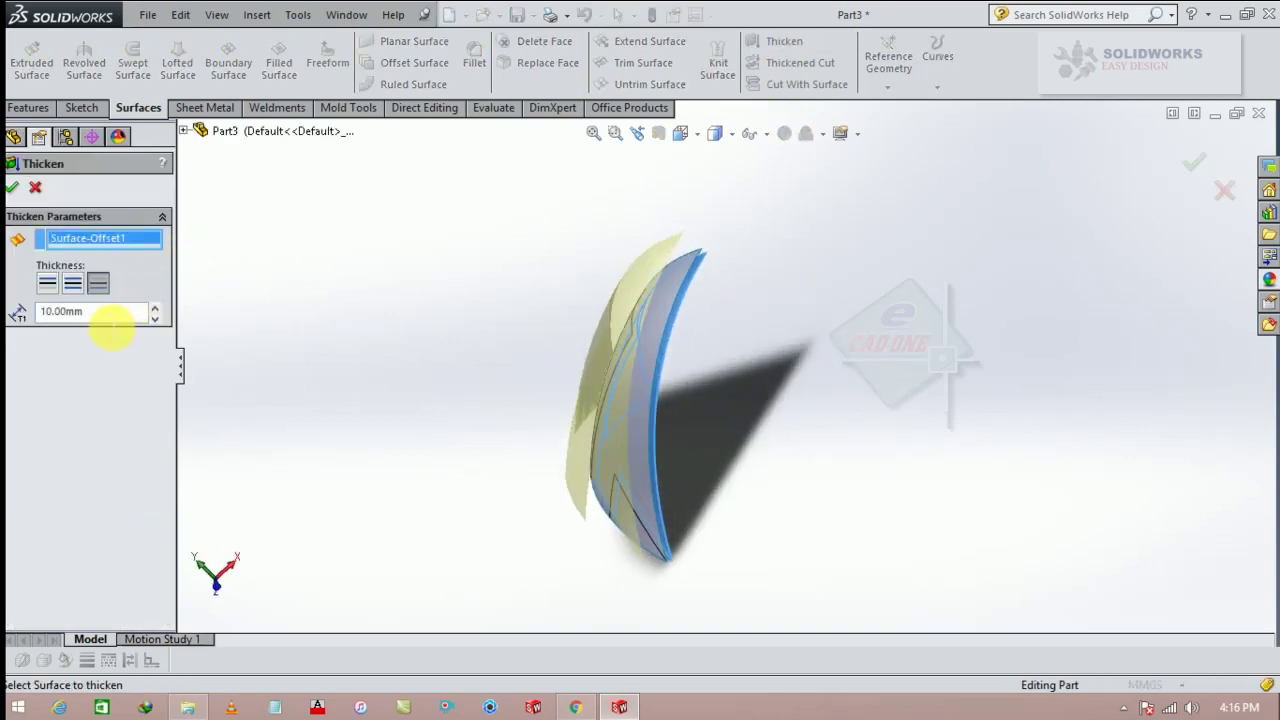
pyautogui.write('2')
pyautogui.press('Return')
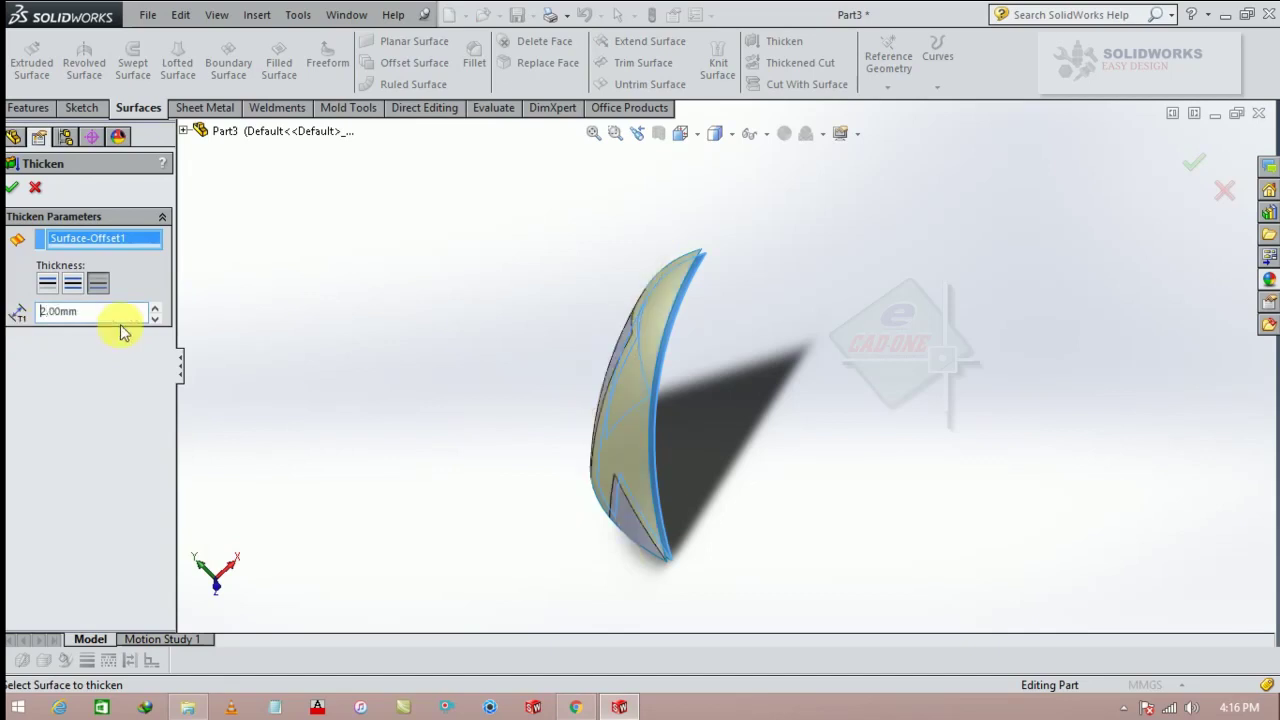
pyautogui.moveTo(400, 266); pyautogui.dragTo(397, 260, button='middle')
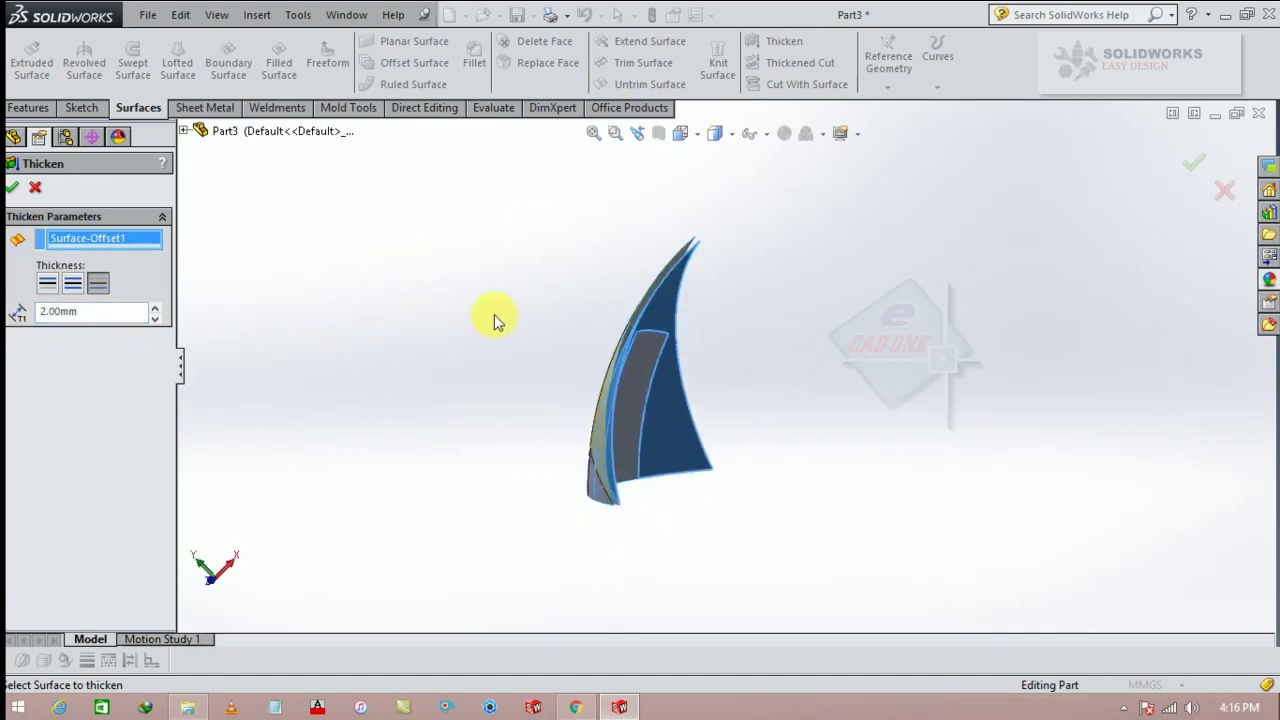
pyautogui.click(12, 189)
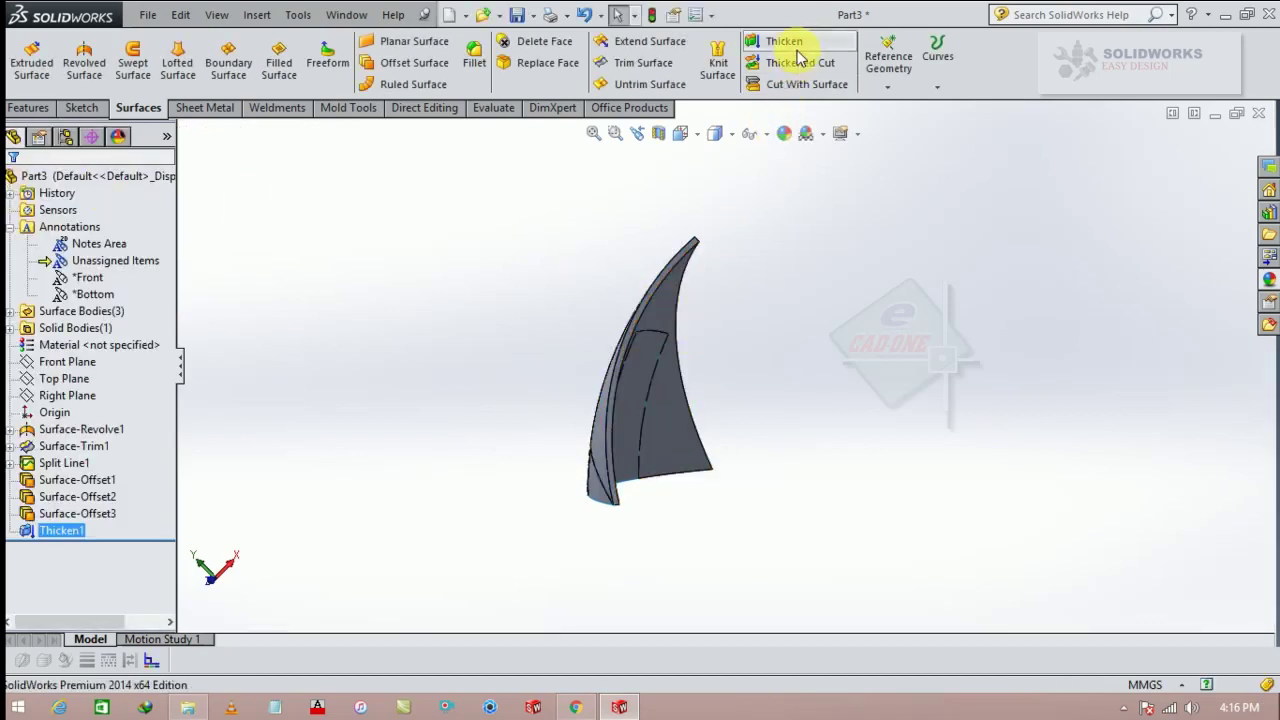
# Thicken the offset surface of the four-sided region by 2 mm as a separate body.
pyautogui.click(797, 48)
pyautogui.click(634, 400)
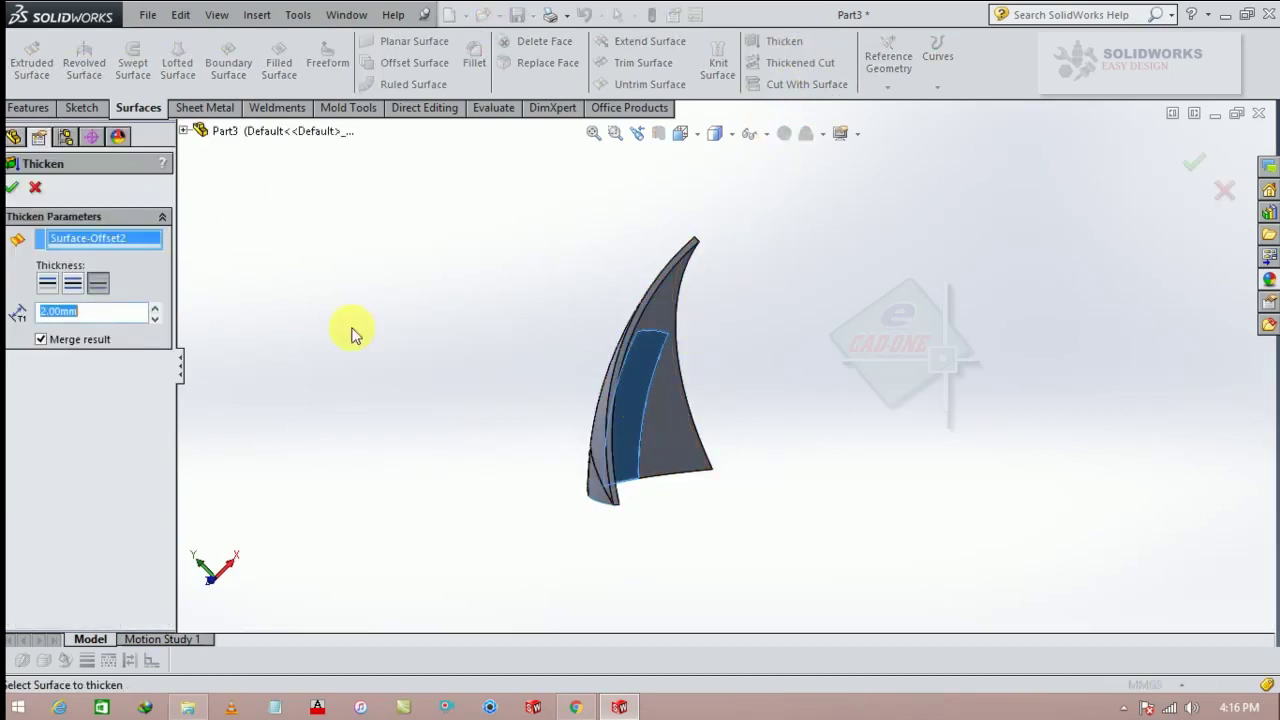
pyautogui.click(12, 189)
# Thicken the offset surface of the triangular corner region by 2 mm with merging of the result turned off.
pyautogui.click(778, 41)
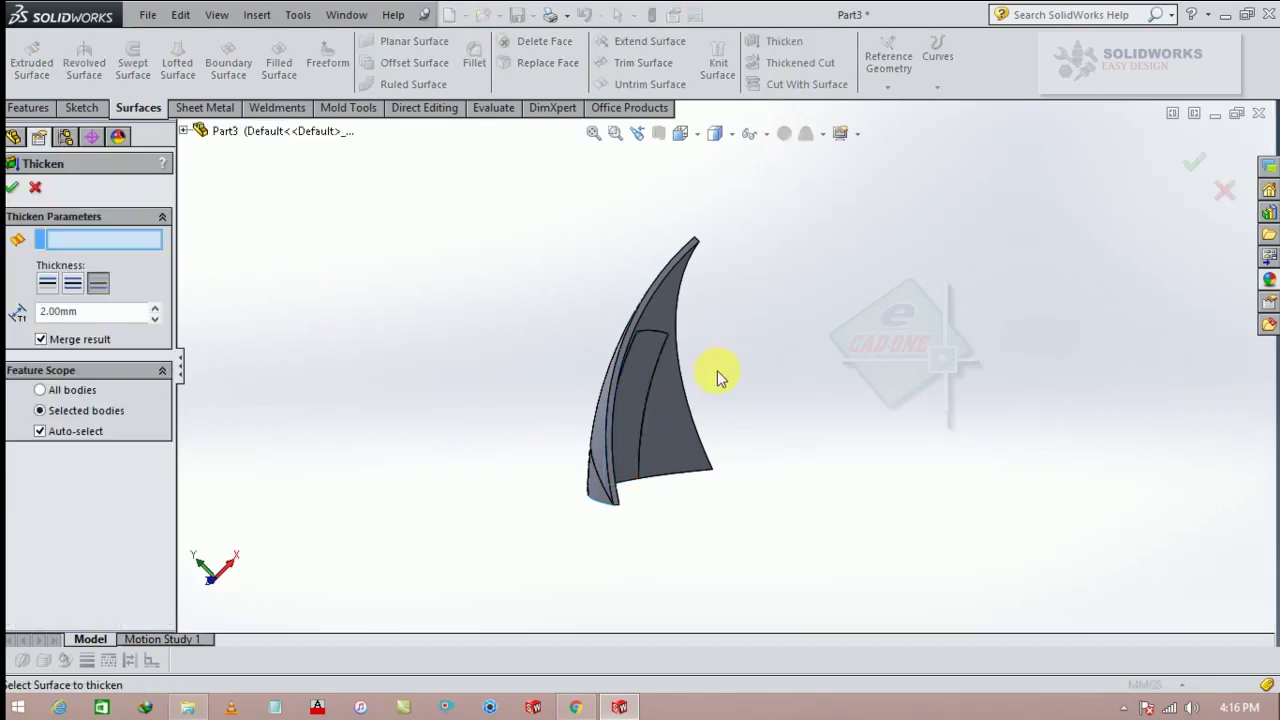
pyautogui.moveTo(717, 378); pyautogui.dragTo(549, 480, button='middle')
pyautogui.click(537, 491)
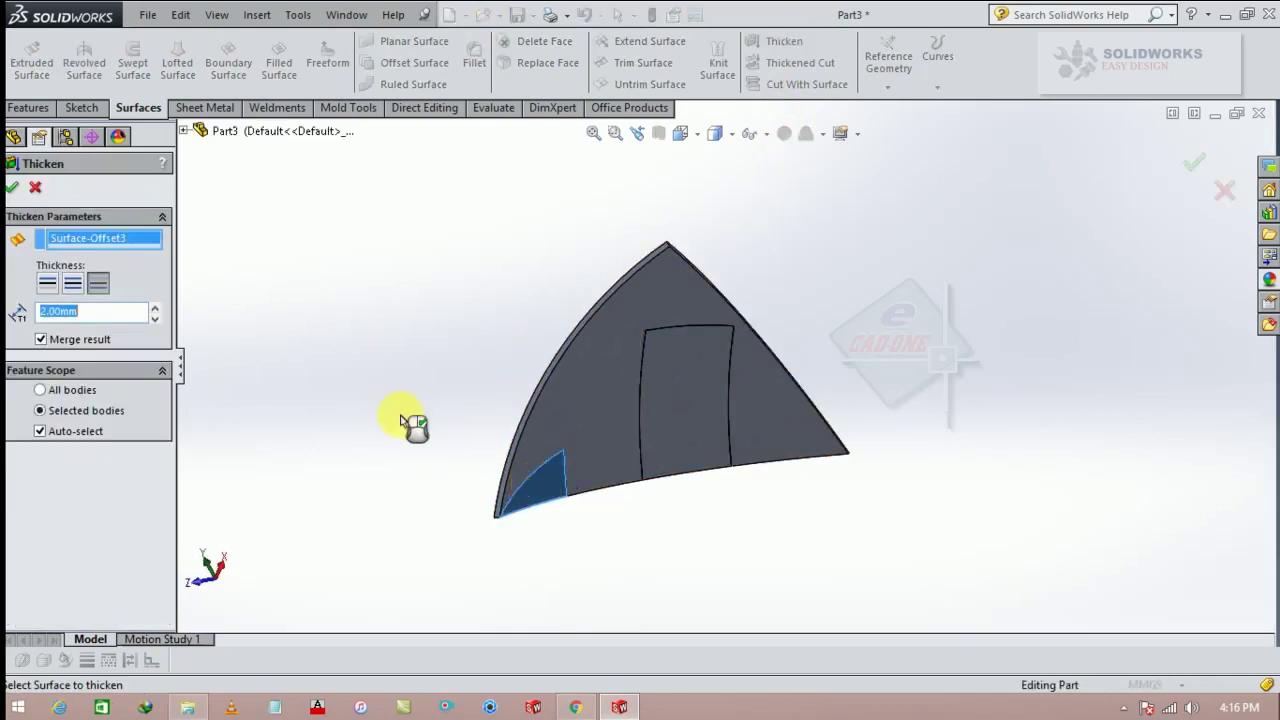
pyautogui.click(41, 340)
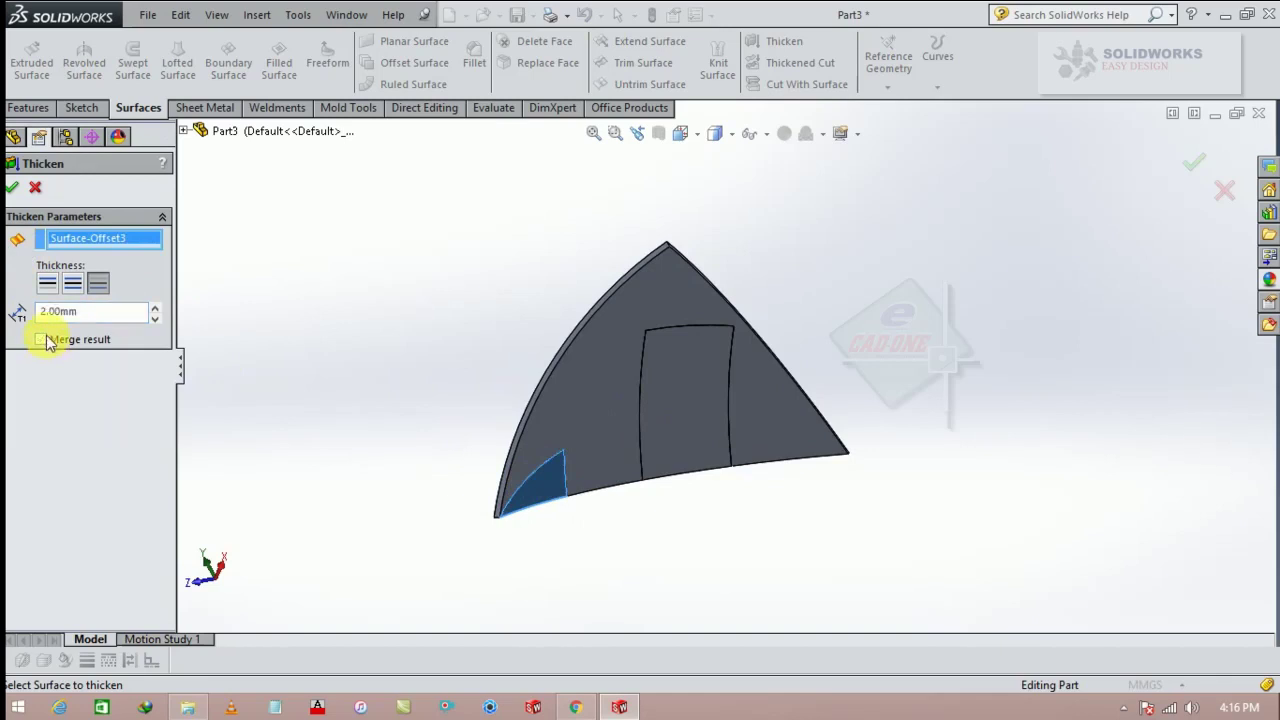
pyautogui.click(12, 188)
pyautogui.moveTo(500, 286); pyautogui.dragTo(700, 322, button='middle')
pyautogui.press('space')
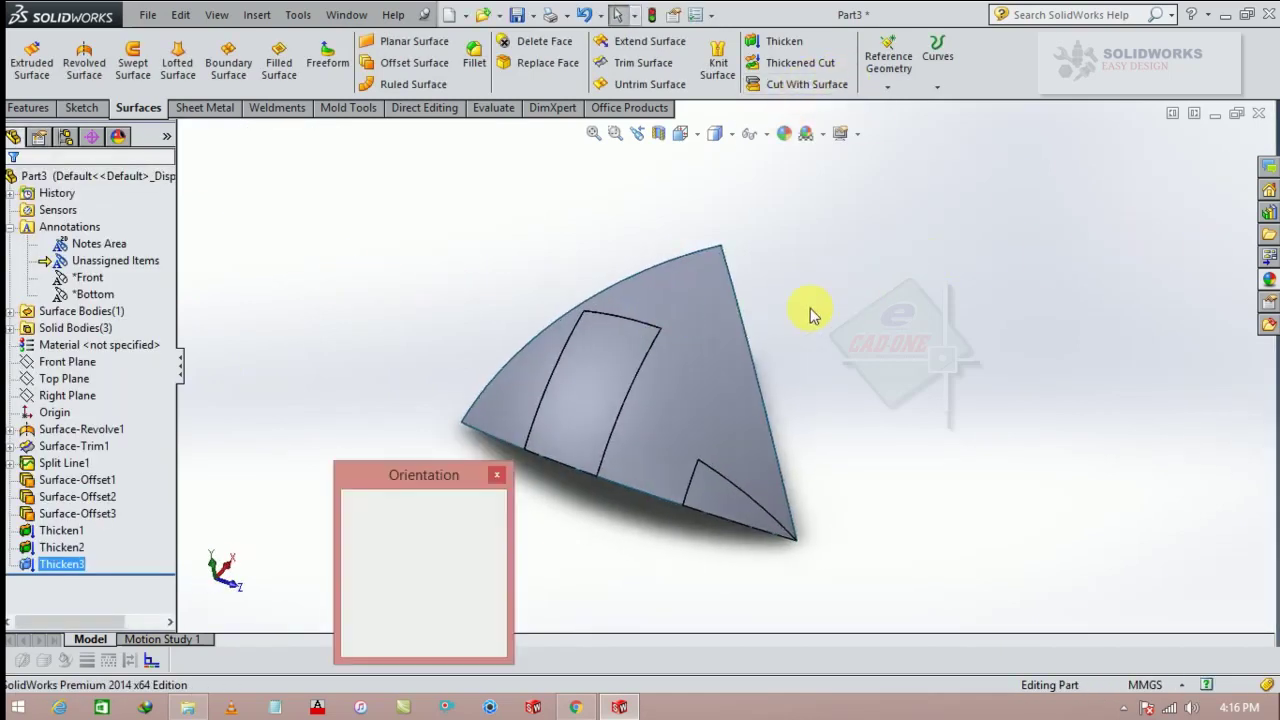
pyautogui.click(496, 575)
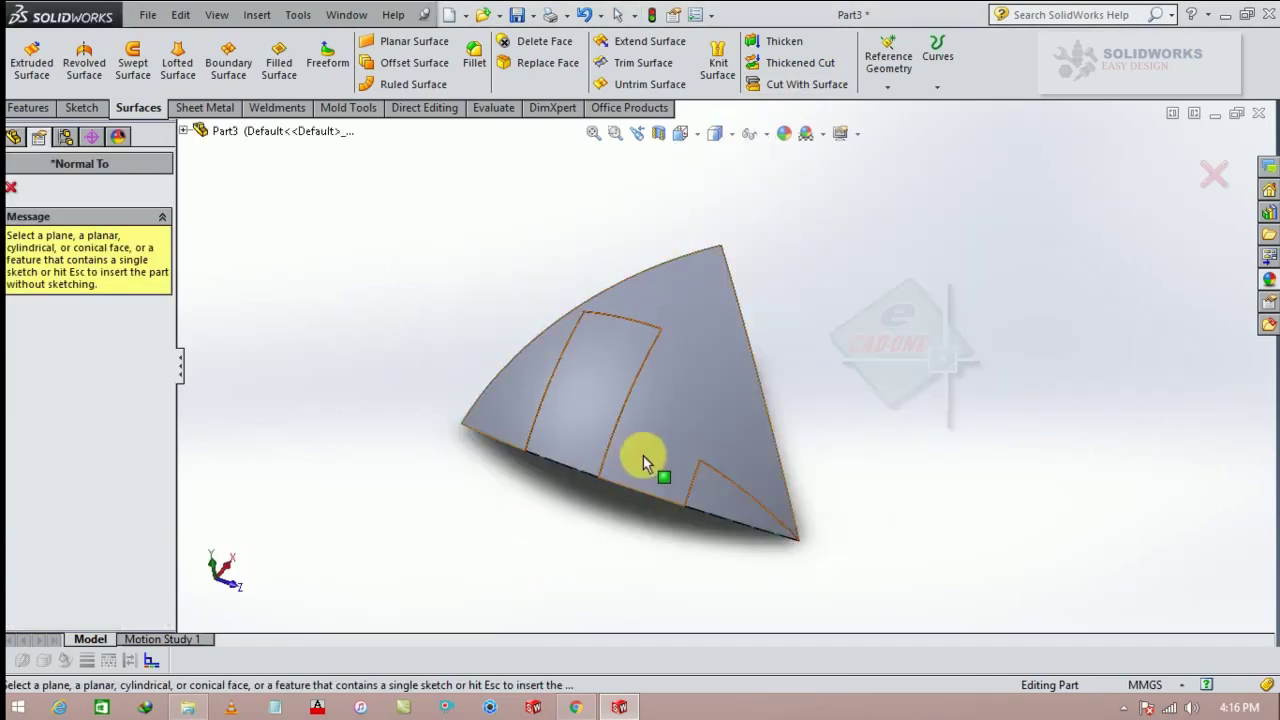
pyautogui.click(11, 189)
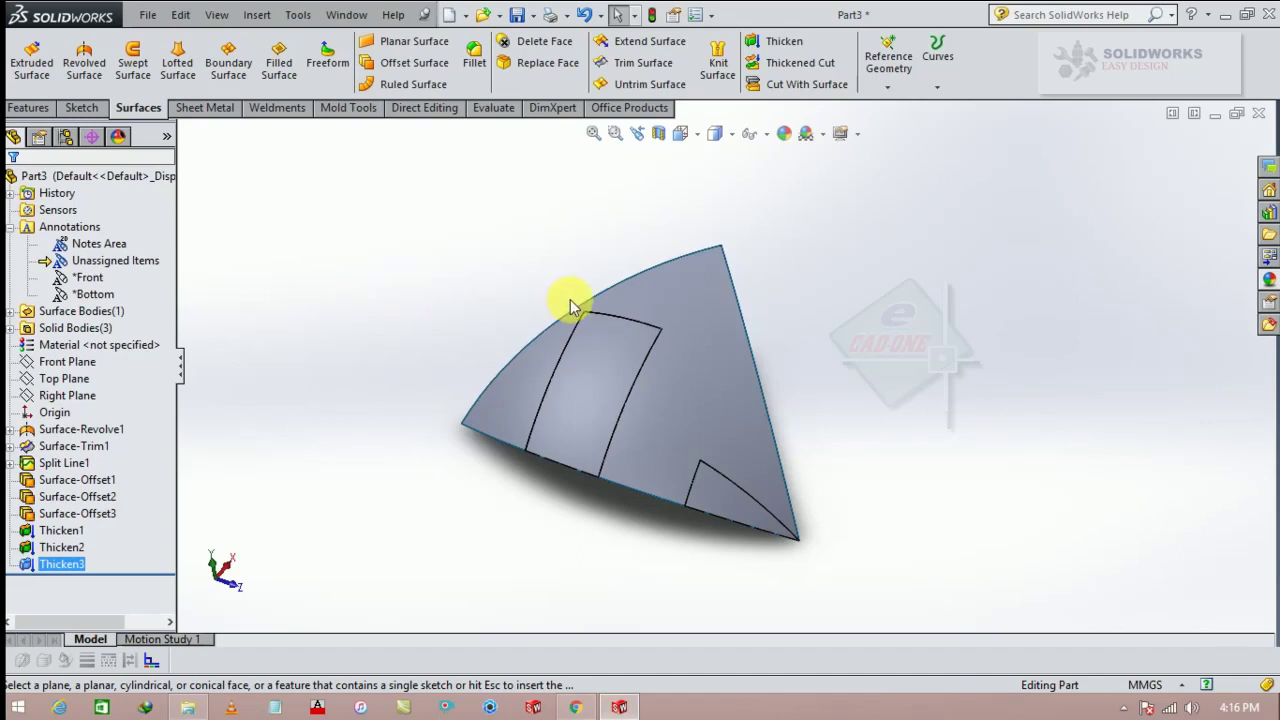
pyautogui.scroll(1, 571, 306)
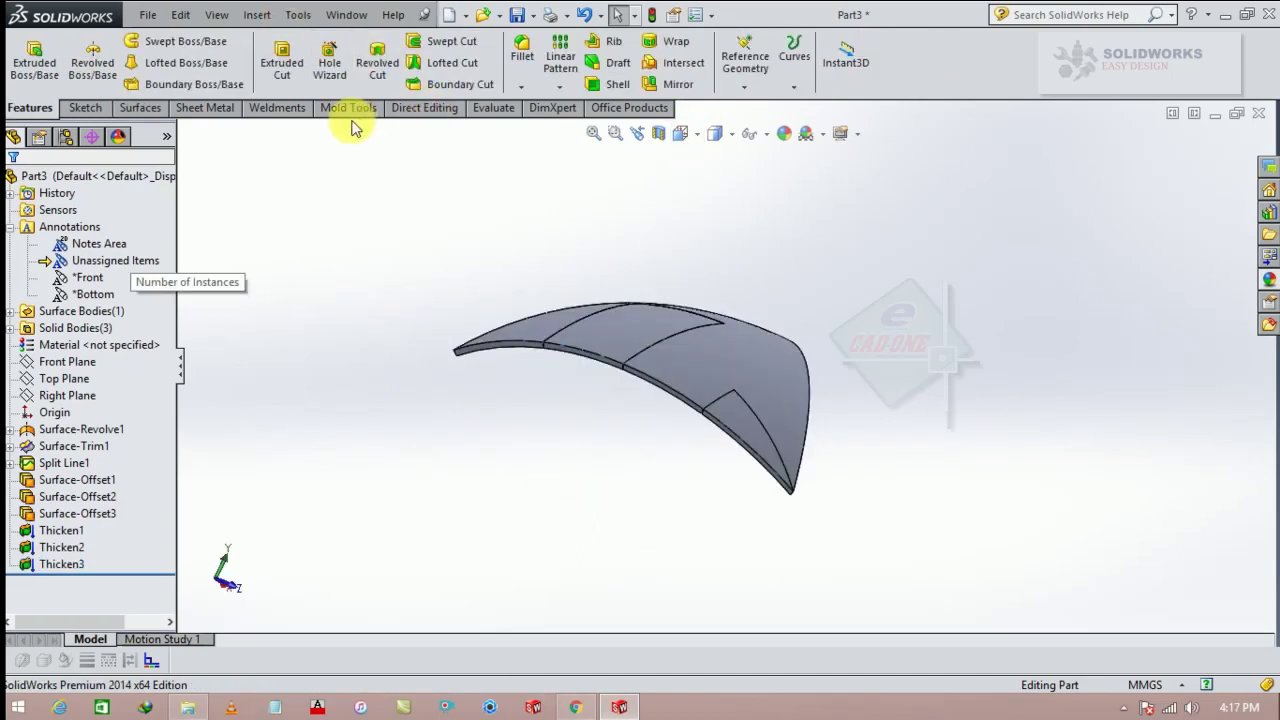
# Start a Move/Copy Body operation and set the short thickness edge at the four-sided segment's outer corner as the rotation axis.
pyautogui.click(422, 108)
pyautogui.click(72, 62)
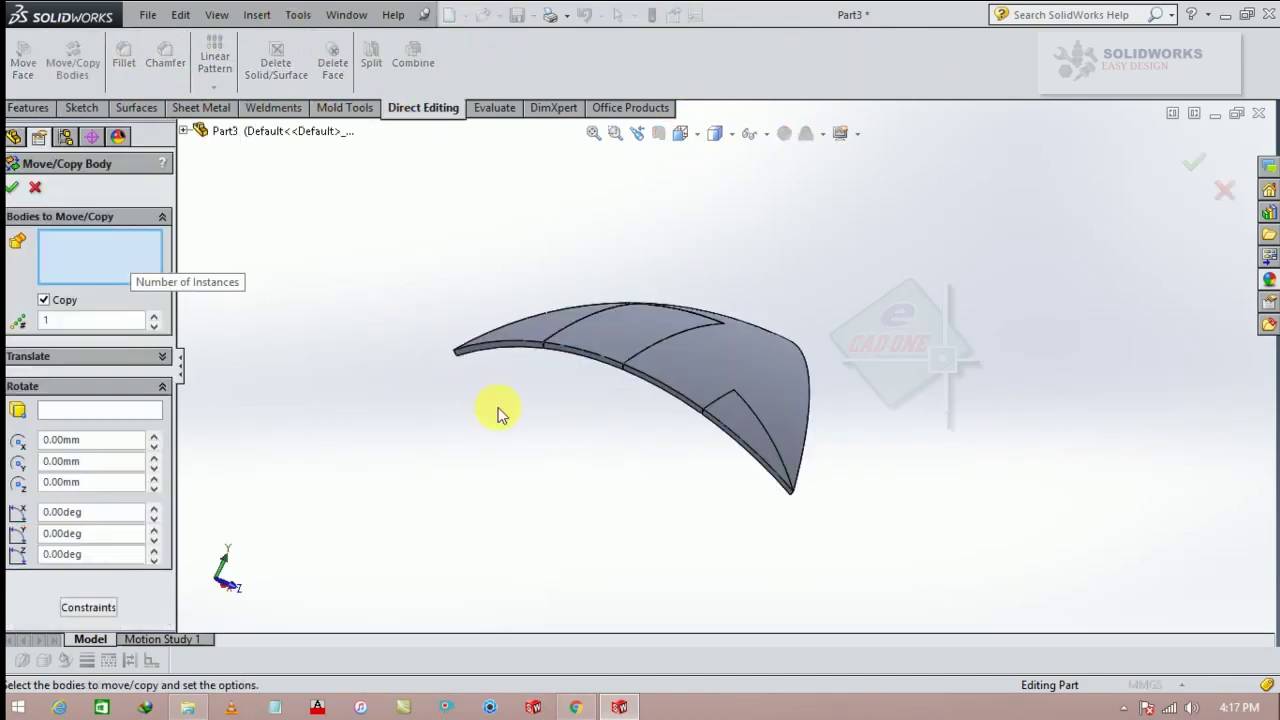
pyautogui.moveTo(498, 410); pyautogui.dragTo(654, 371, button='middle')
pyautogui.scroll(-5, 709, 349)
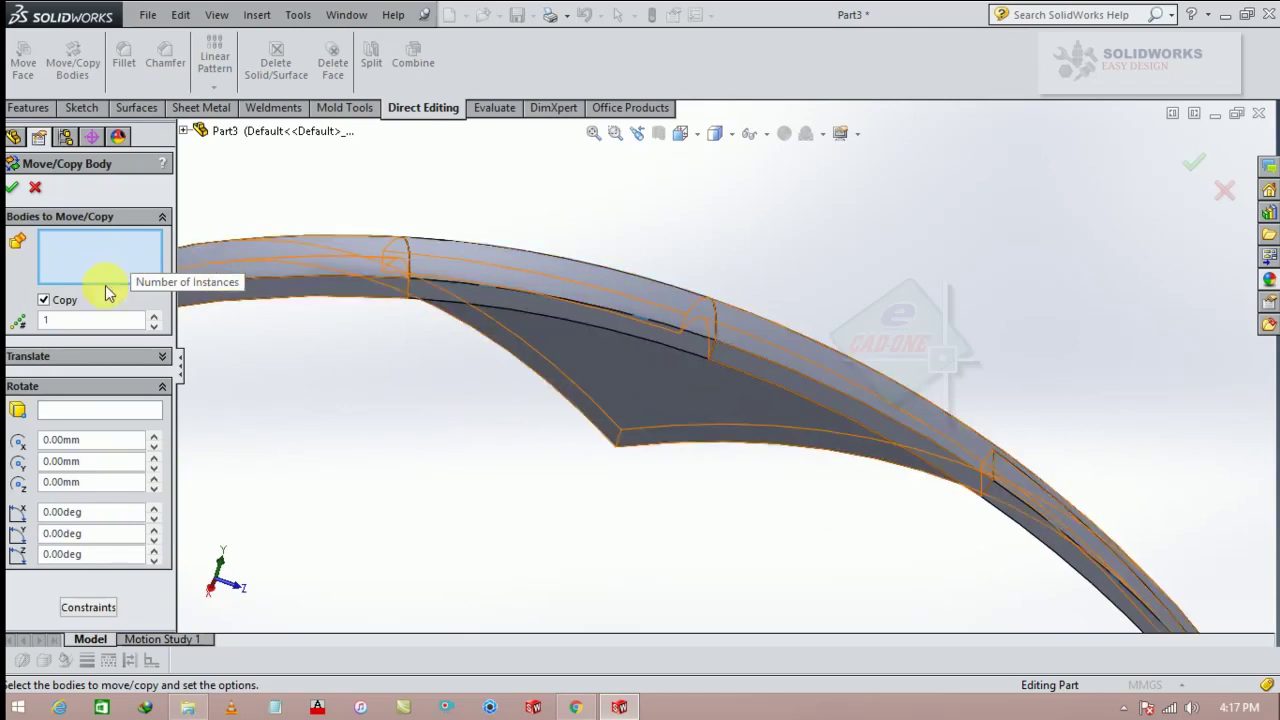
pyautogui.click(101, 407)
pyautogui.click(695, 350)
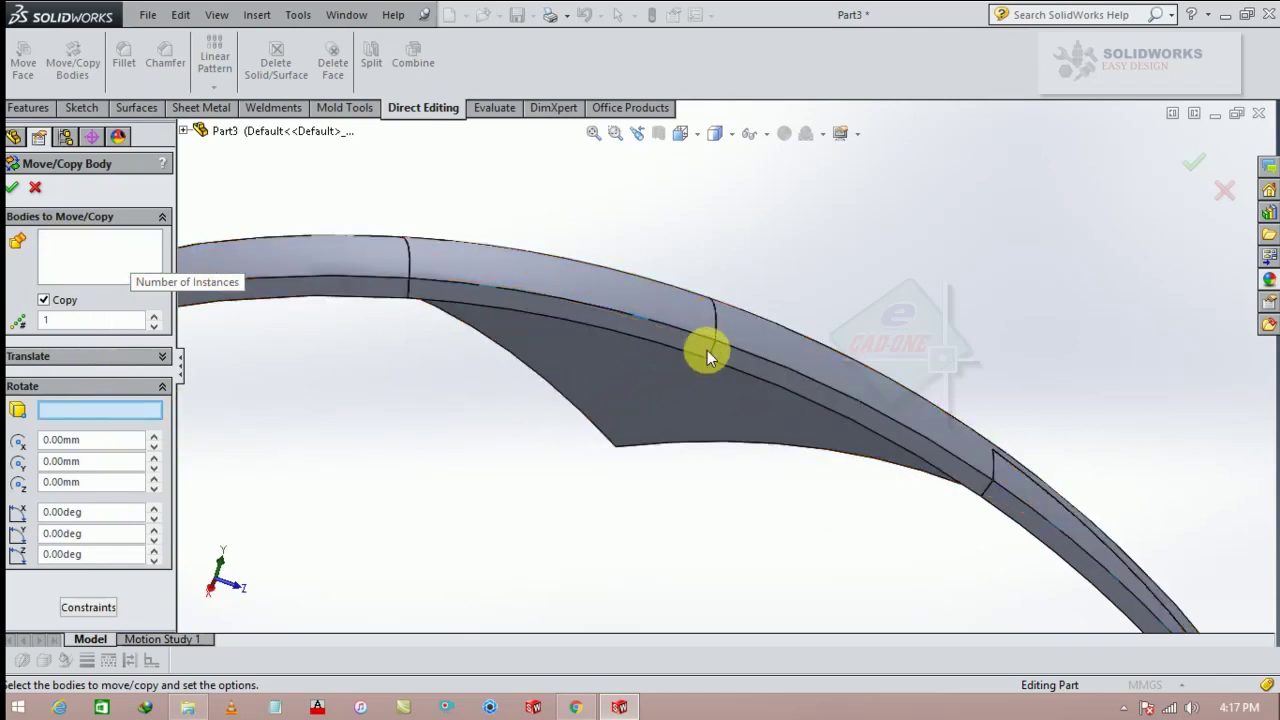
pyautogui.click(710, 349)
pyautogui.scroll(-5, 710, 349)
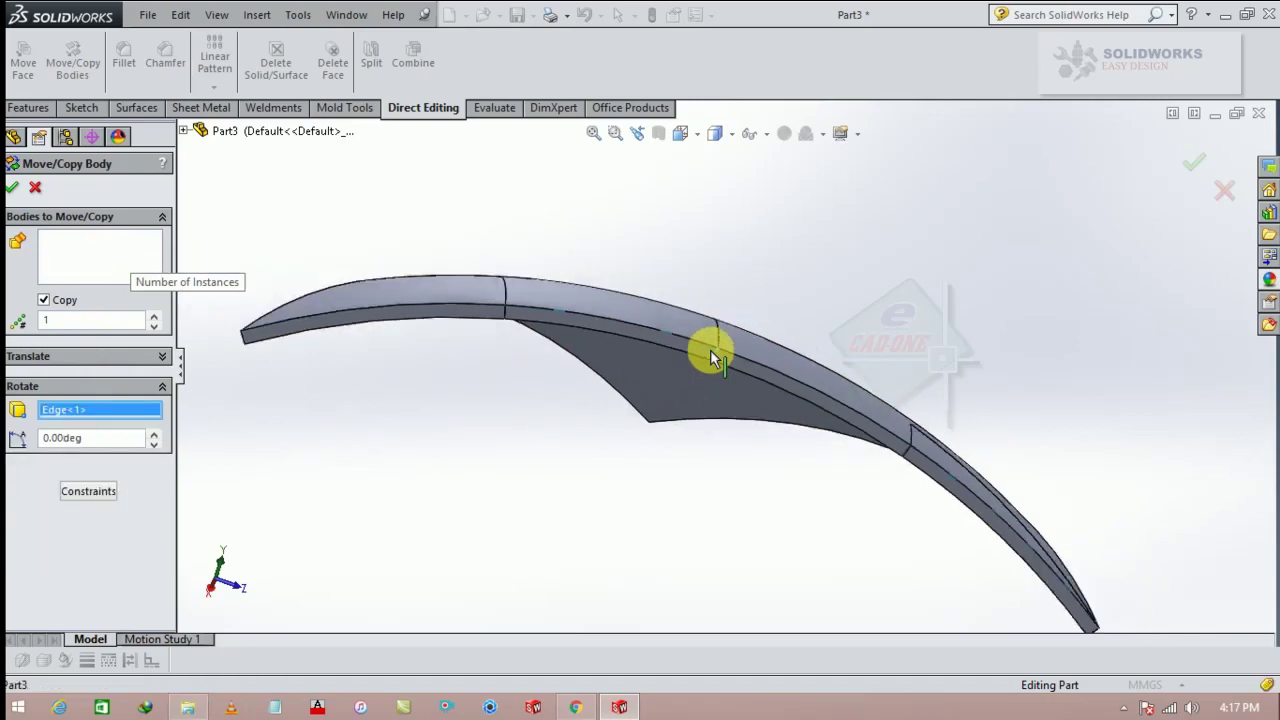
pyautogui.moveTo(710, 349); pyautogui.dragTo(655, 470, button='middle')
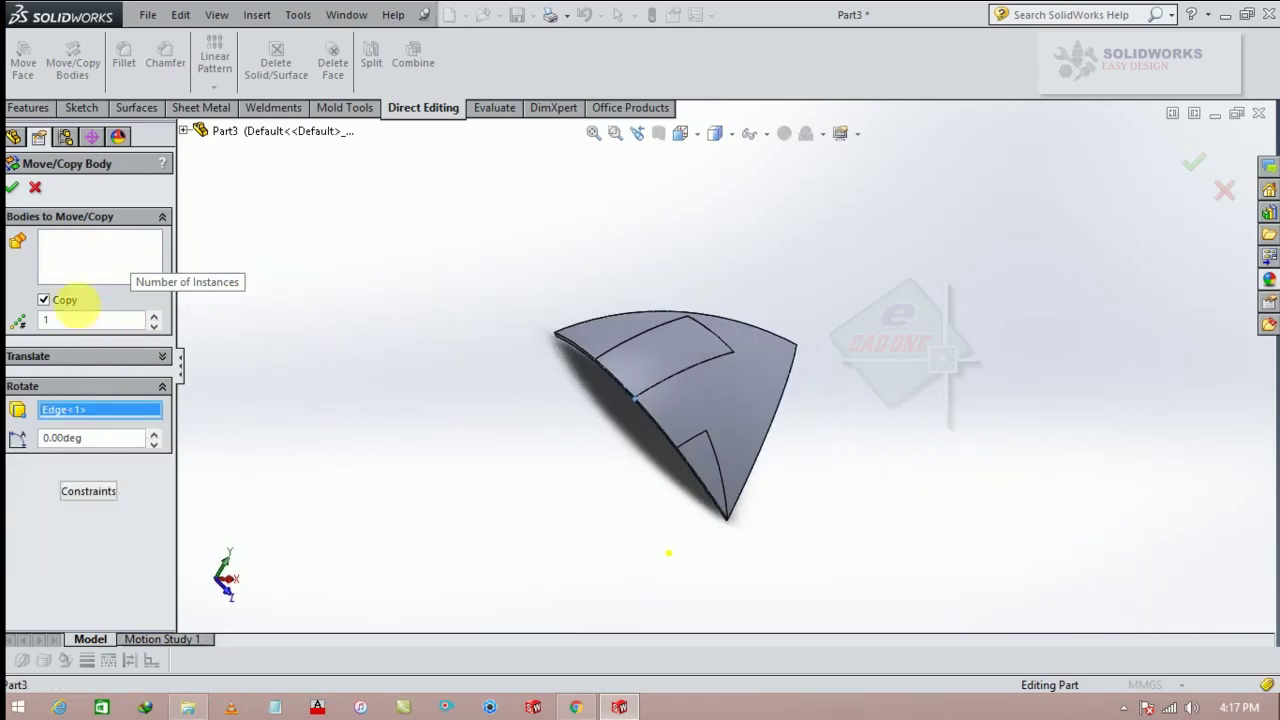
# Choose the four-sided and triangular thickened bodies for the move and turn off copying.
pyautogui.click(100, 258)
pyautogui.click(671, 344)
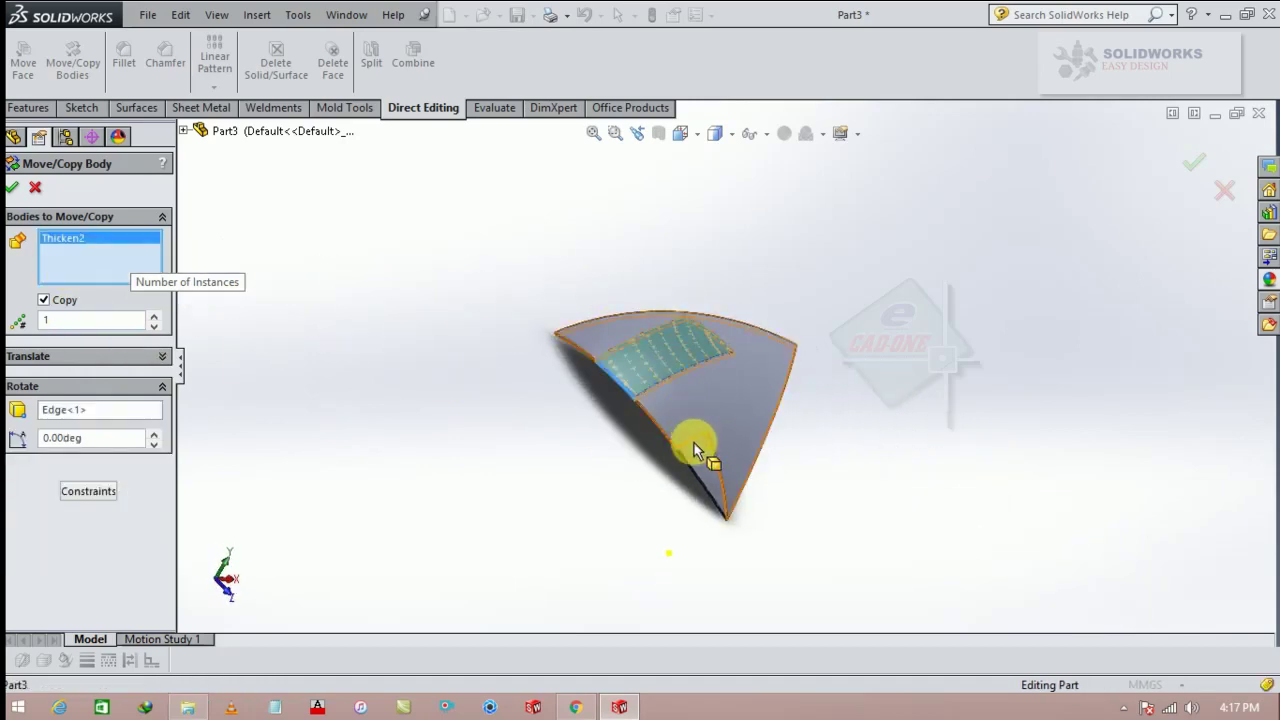
pyautogui.click(697, 455)
pyautogui.click(44, 300)
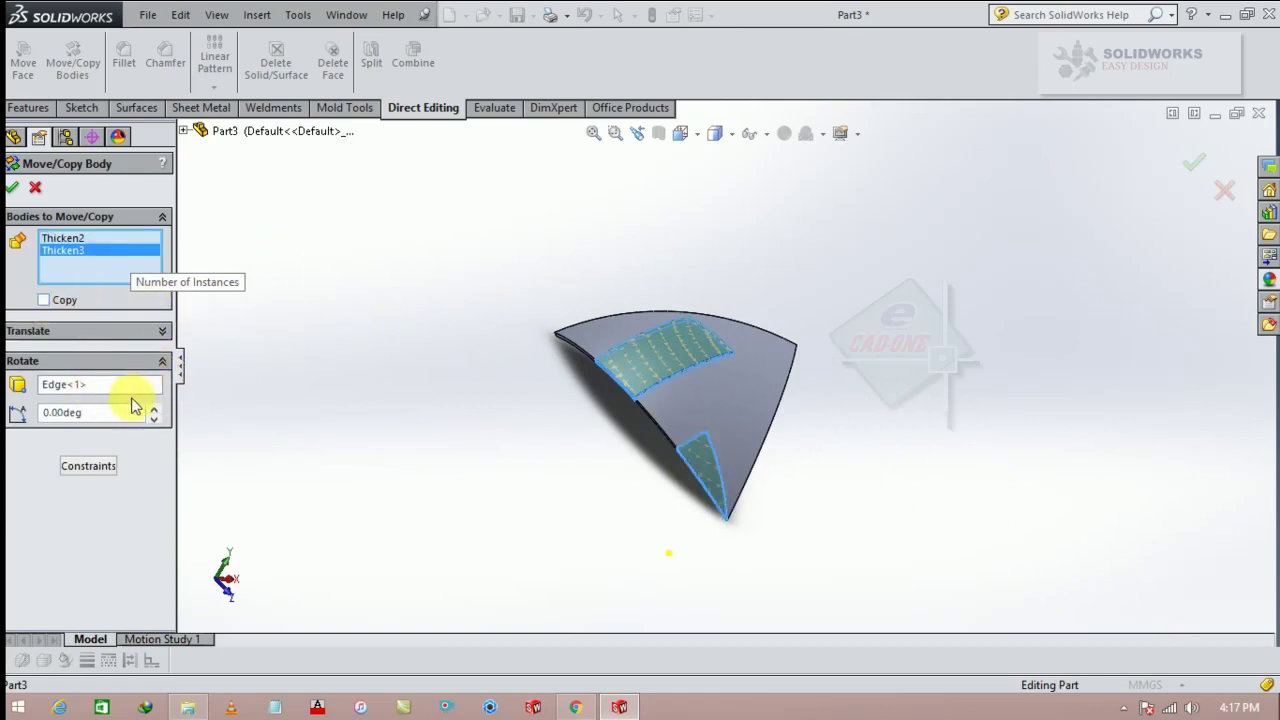
# Rotate the four-sided and triangular bodies 180 degrees about the selected edge.
pyautogui.click(72, 415)
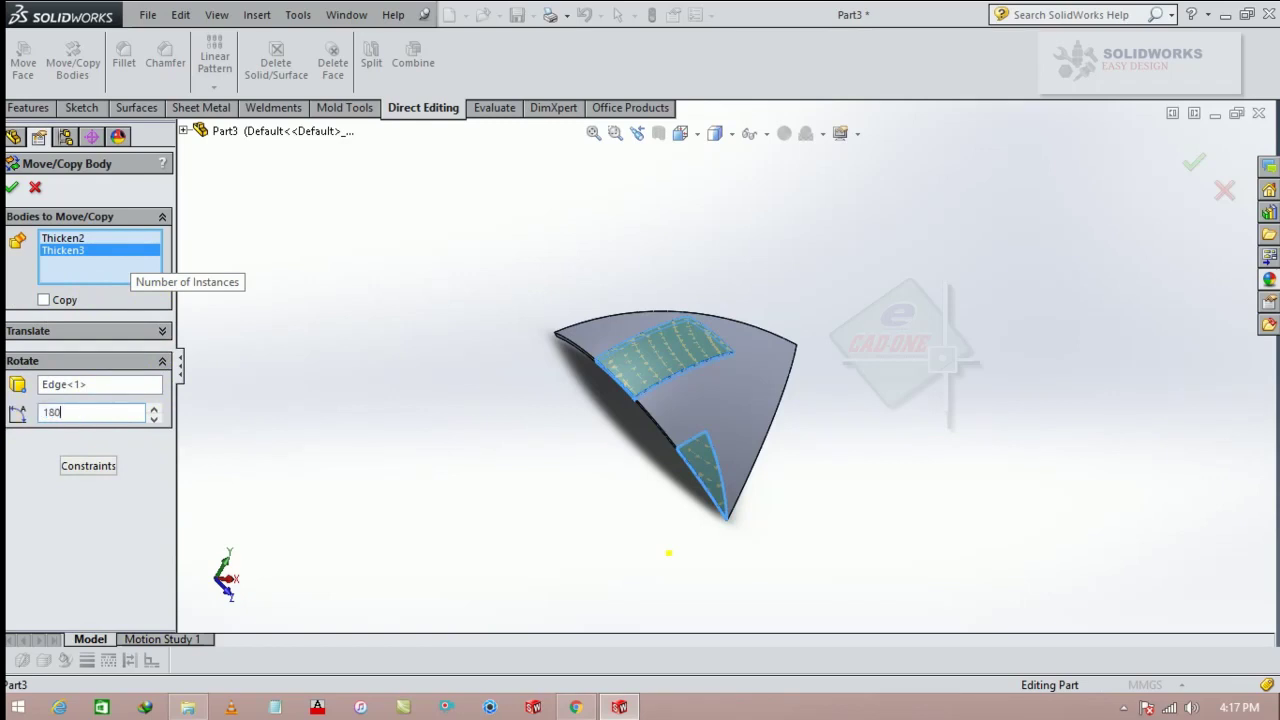
pyautogui.press('Return')
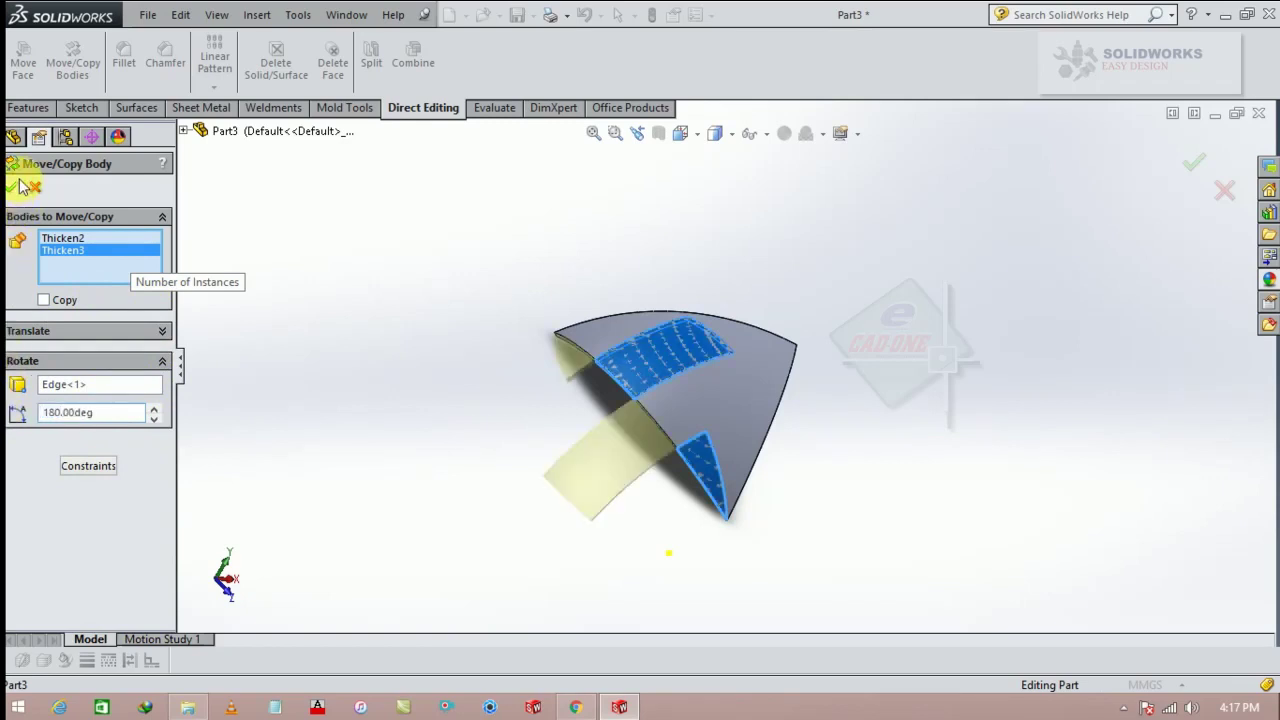
pyautogui.click(15, 186)
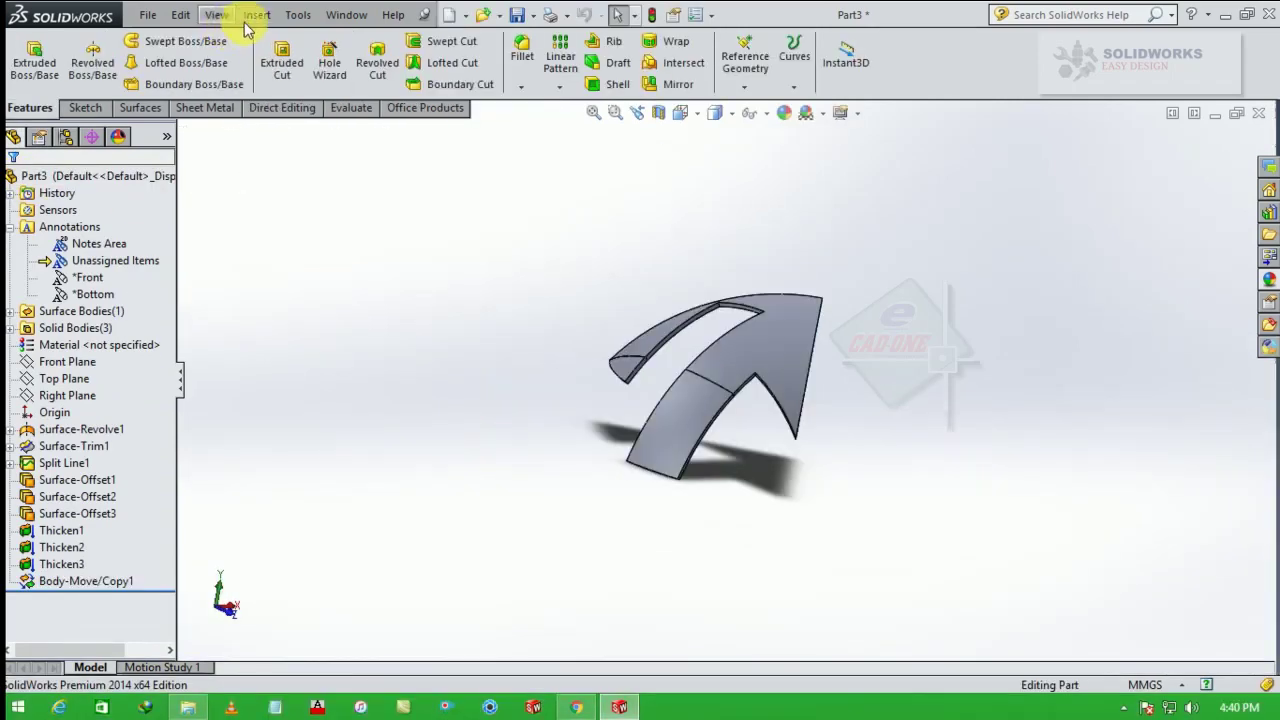
# Combine the main thickened panel and the two rotated segments into one solid body using the Add operation.
pyautogui.click(255, 15)
pyautogui.moveTo(292, 77)
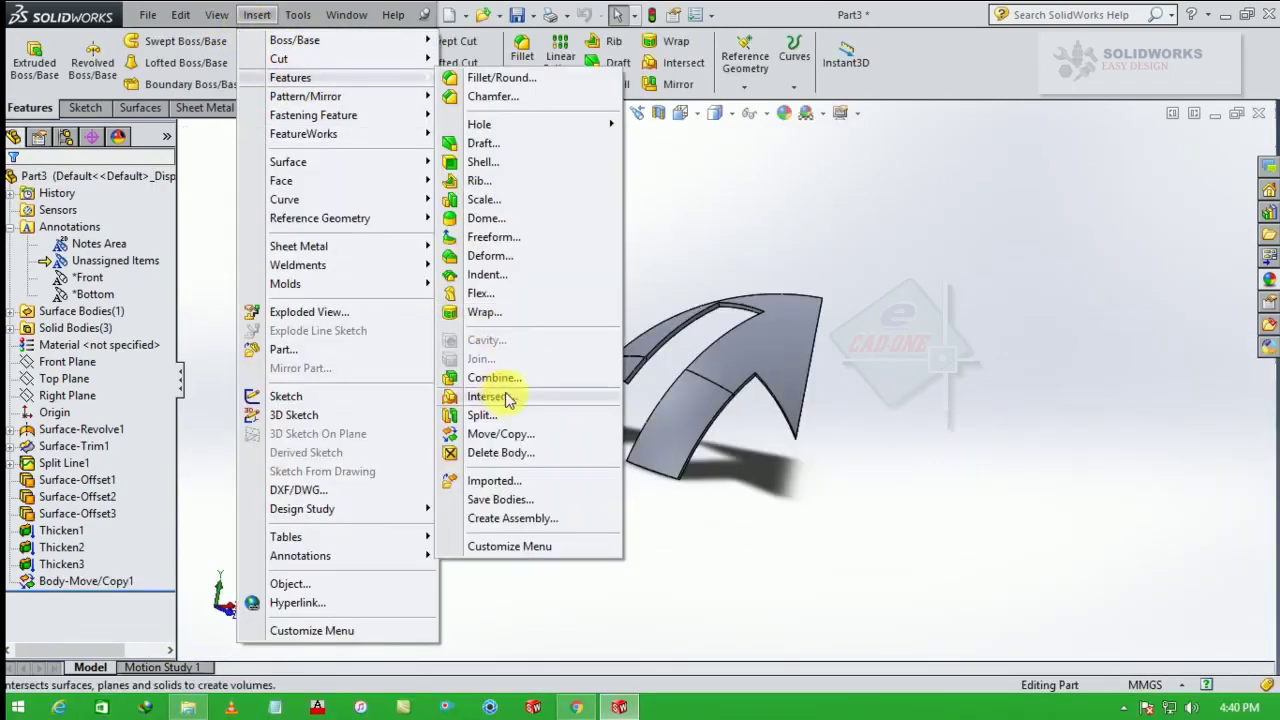
pyautogui.click(494, 378)
pyautogui.click(709, 397)
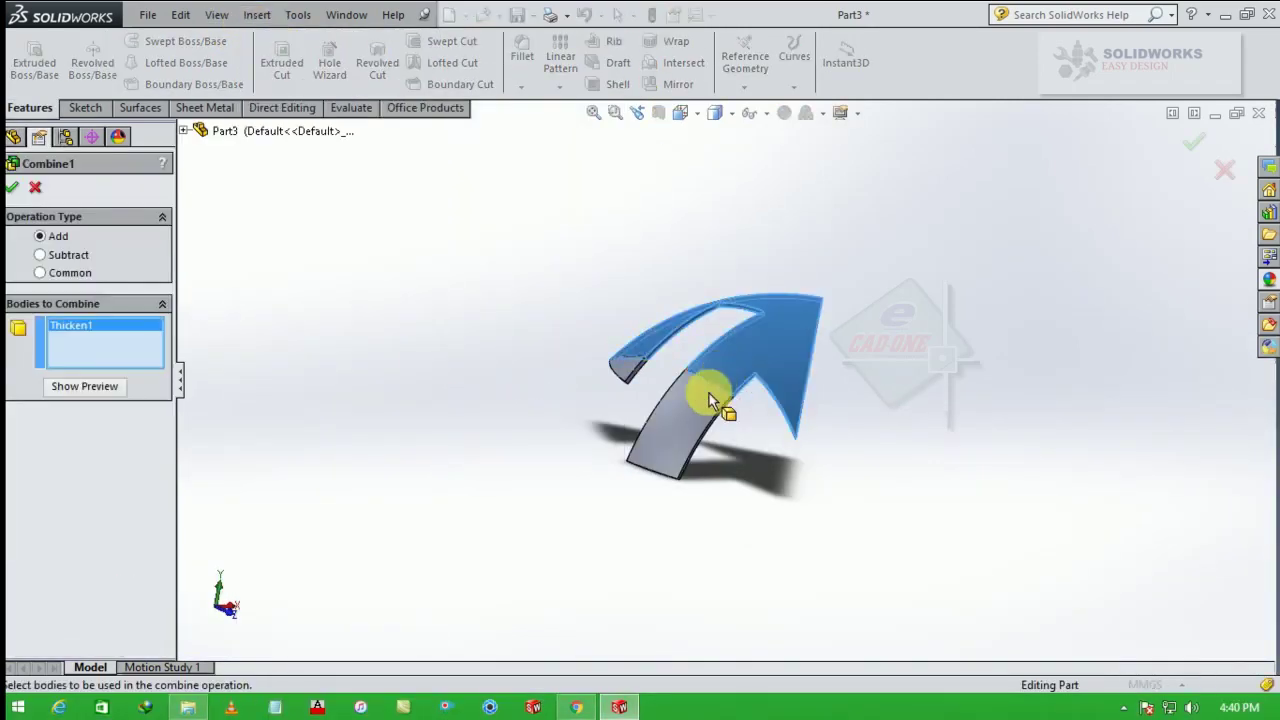
pyautogui.click(706, 398)
pyautogui.click(612, 360)
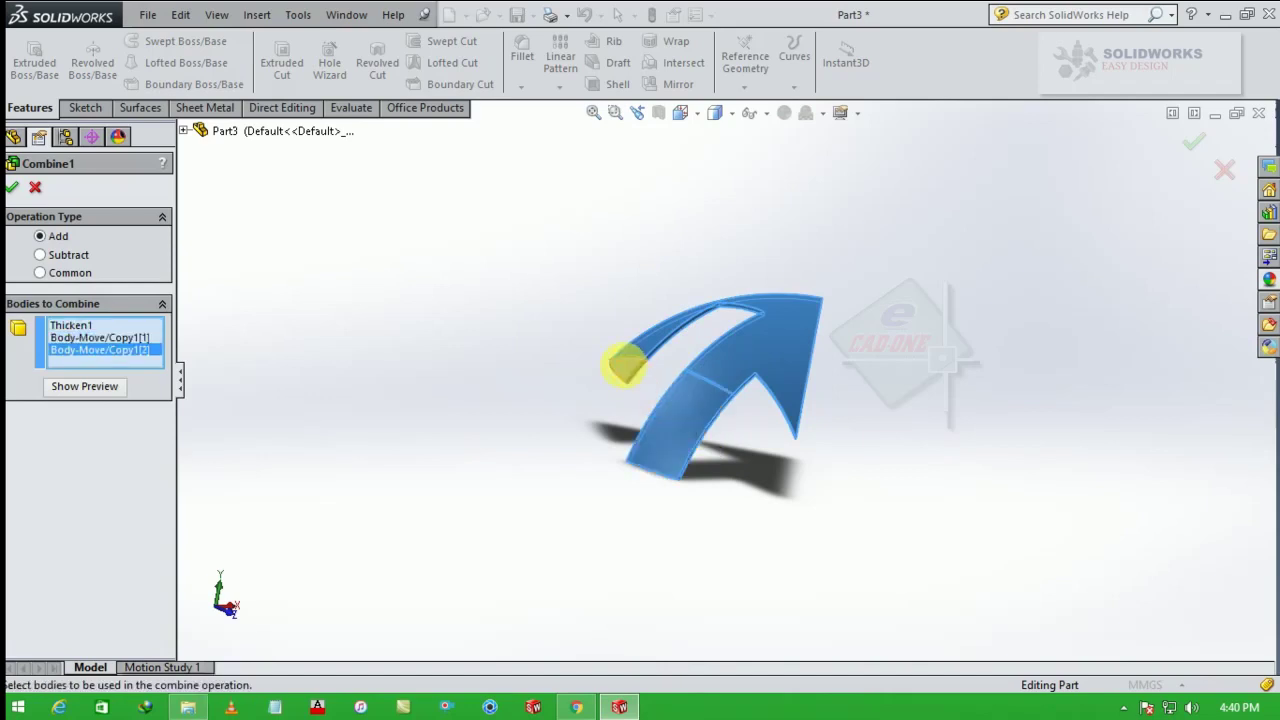
pyautogui.click(14, 188)
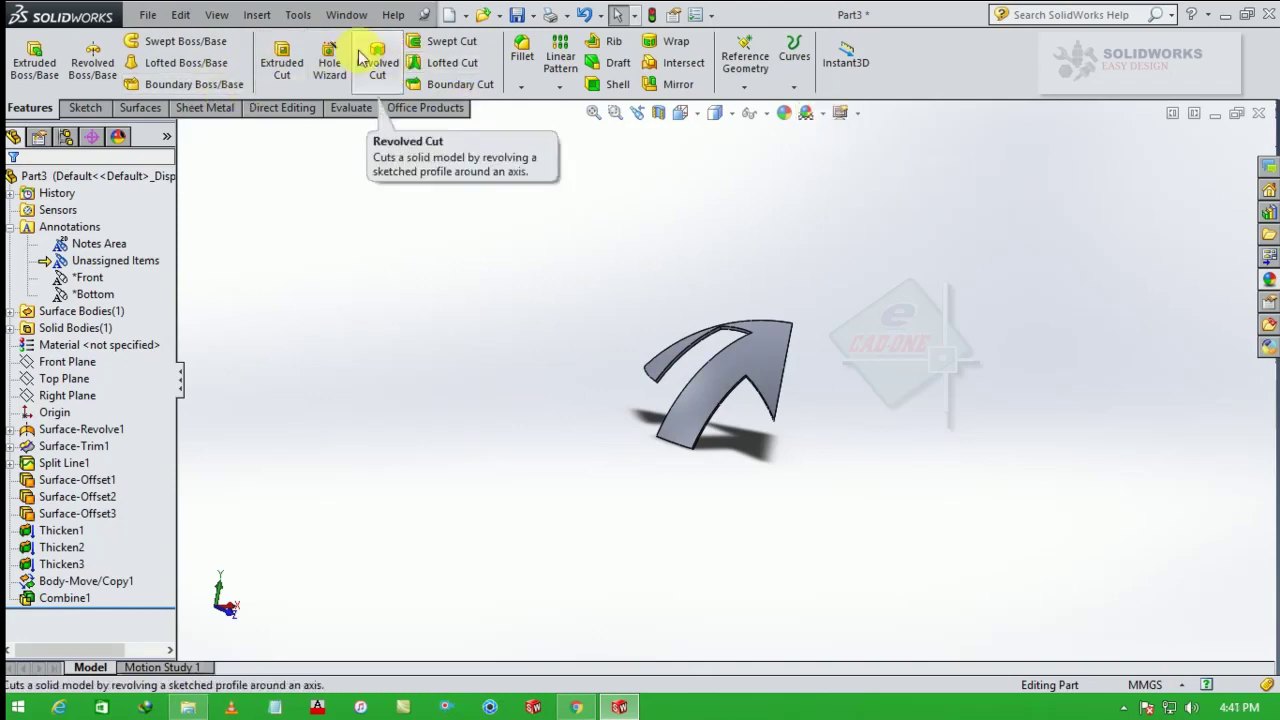
pyautogui.click(295, 108)
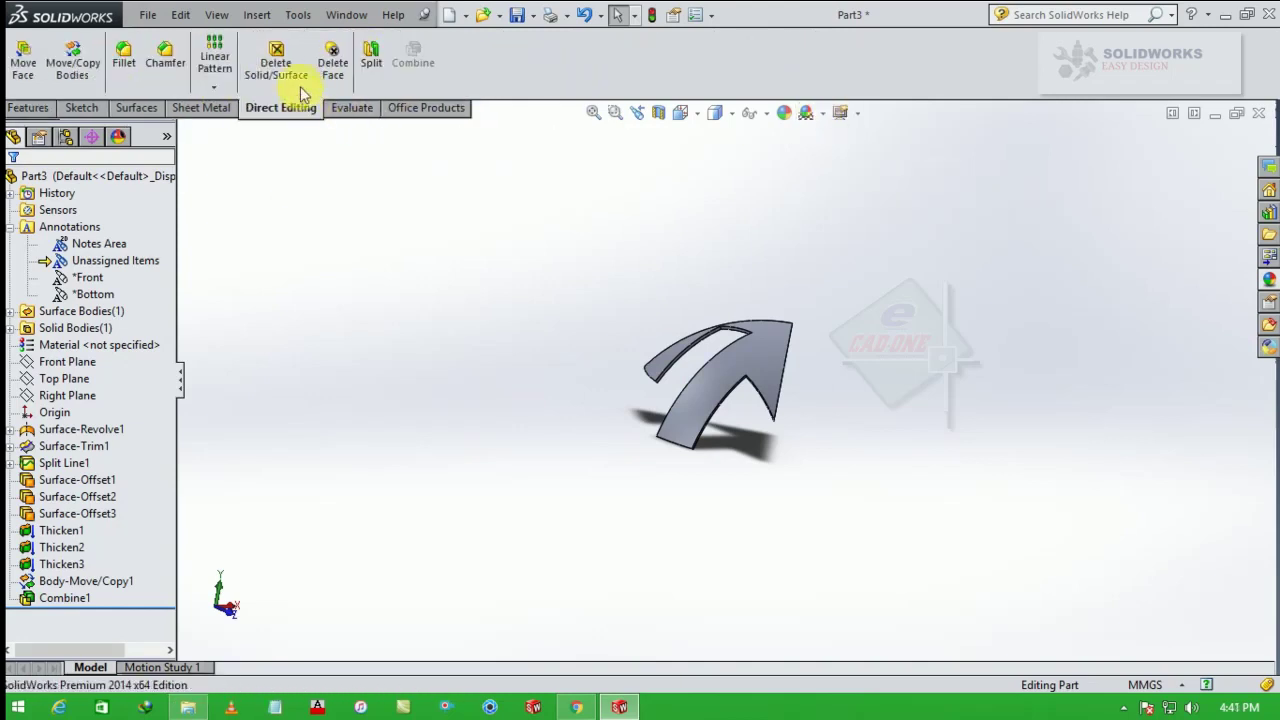
pyautogui.click(75, 60)
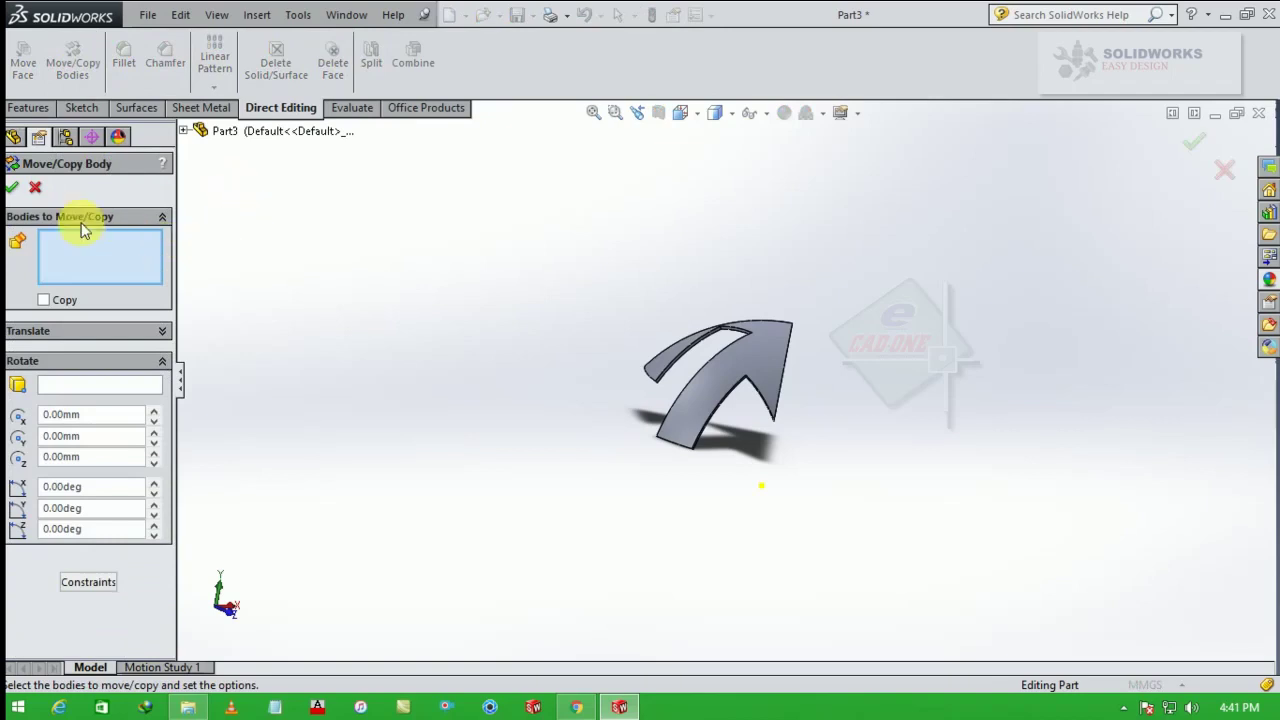
pyautogui.click(35, 187)
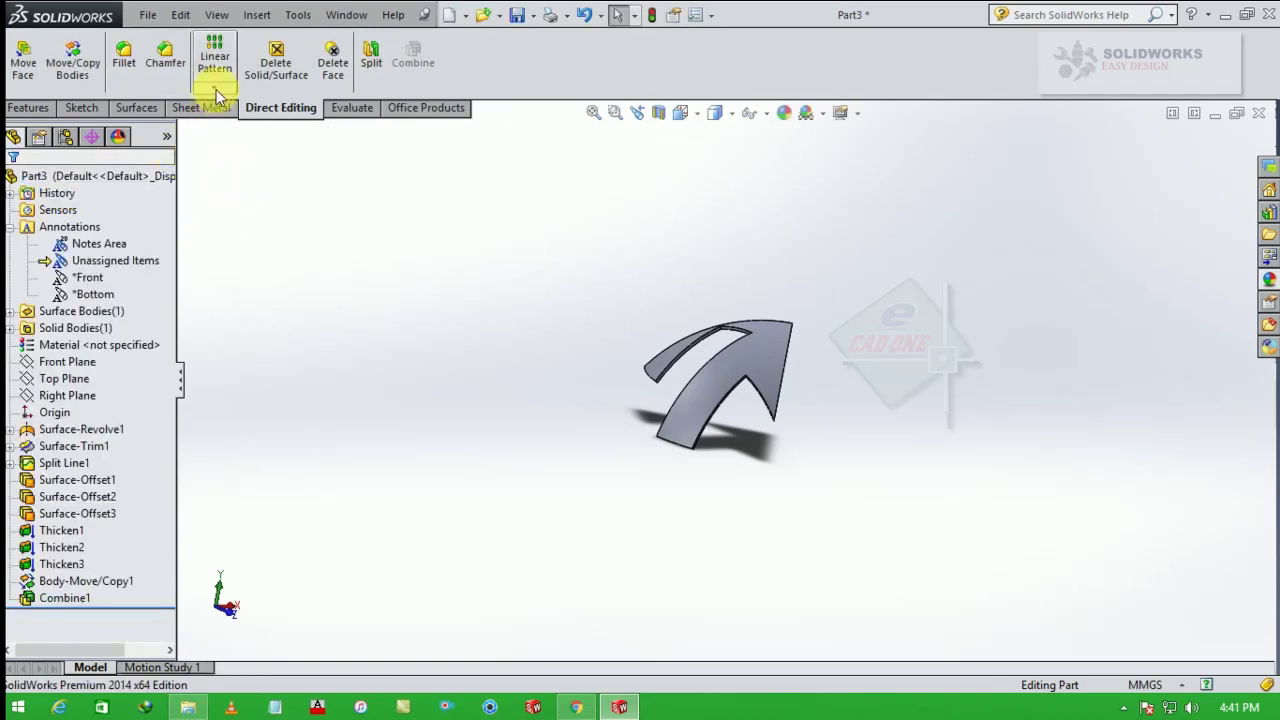
# Start a Circular Pattern, clear the selected feature, and choose the combined panel as the body to pattern.
pyautogui.click(216, 90)
pyautogui.click(245, 126)
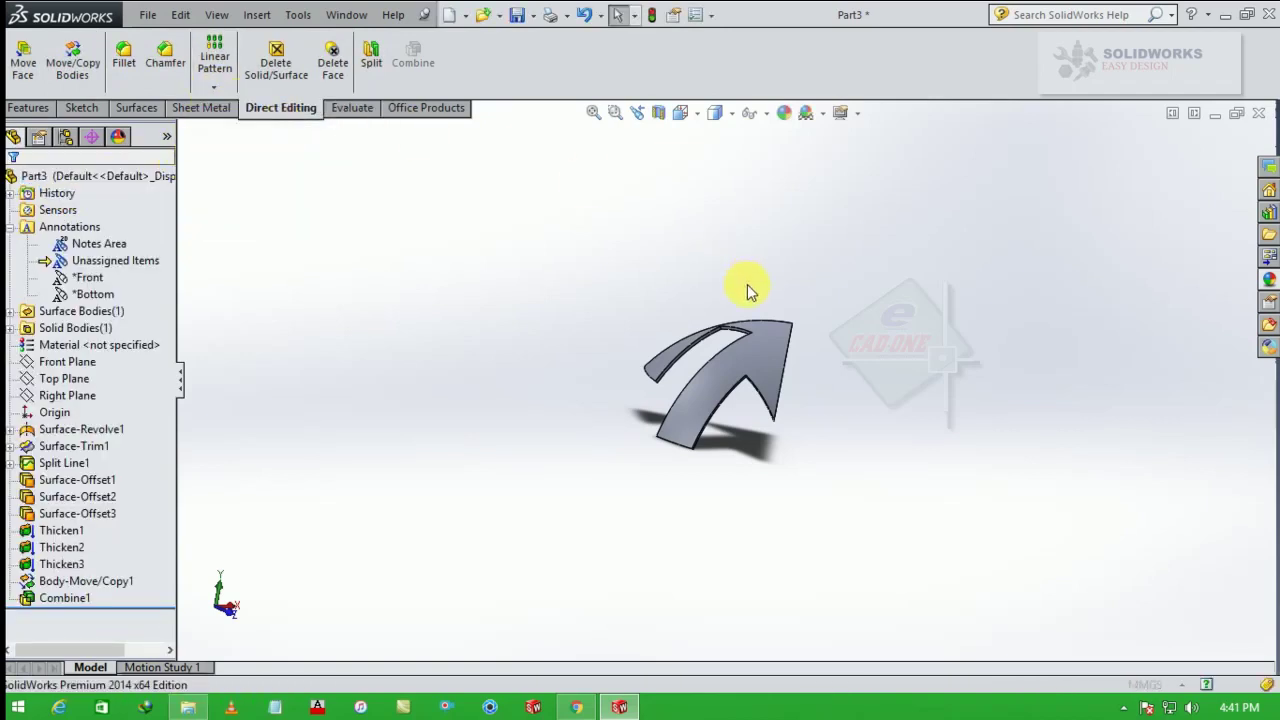
pyautogui.click(760, 364)
pyautogui.rightClick(113, 416)
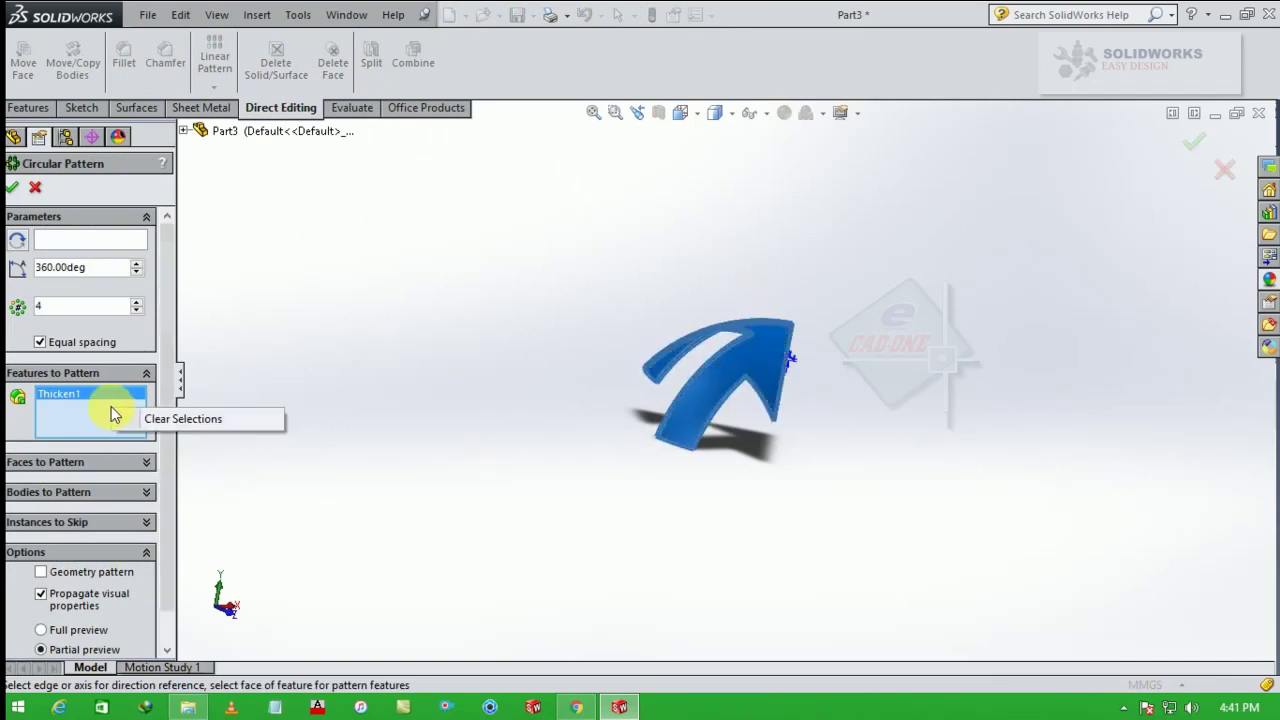
pyautogui.click(130, 424)
pyautogui.click(120, 491)
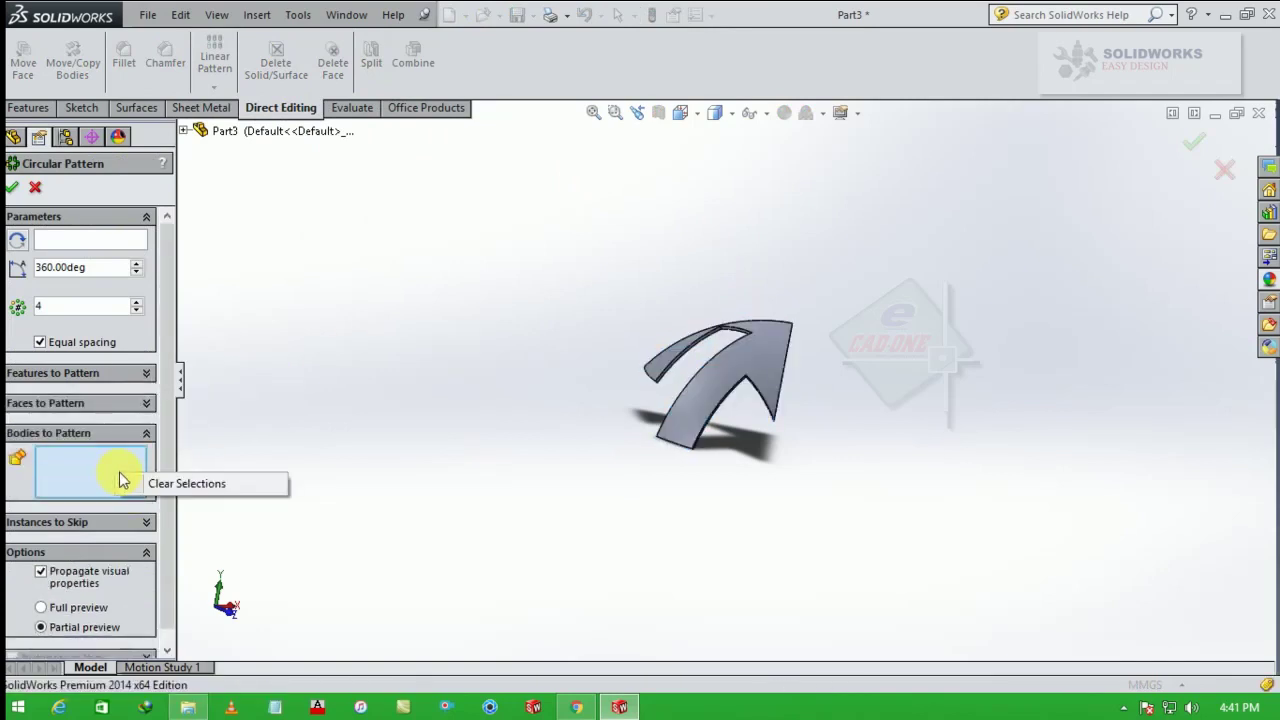
pyautogui.click(757, 350)
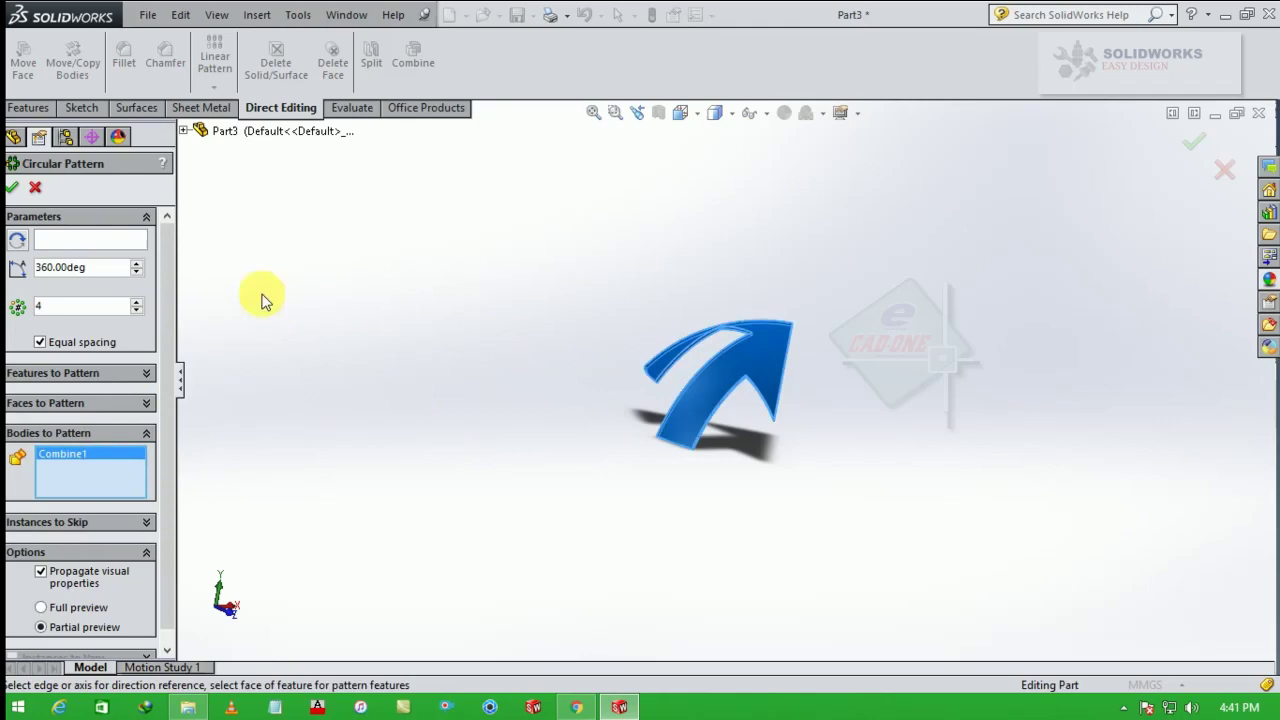
# Pattern the body about the short thickness edge at the panel's apex with 4 equally spaced instances over 360 degrees.
pyautogui.click(100, 241)
pyautogui.moveTo(757, 400); pyautogui.dragTo(707, 492, button='middle')
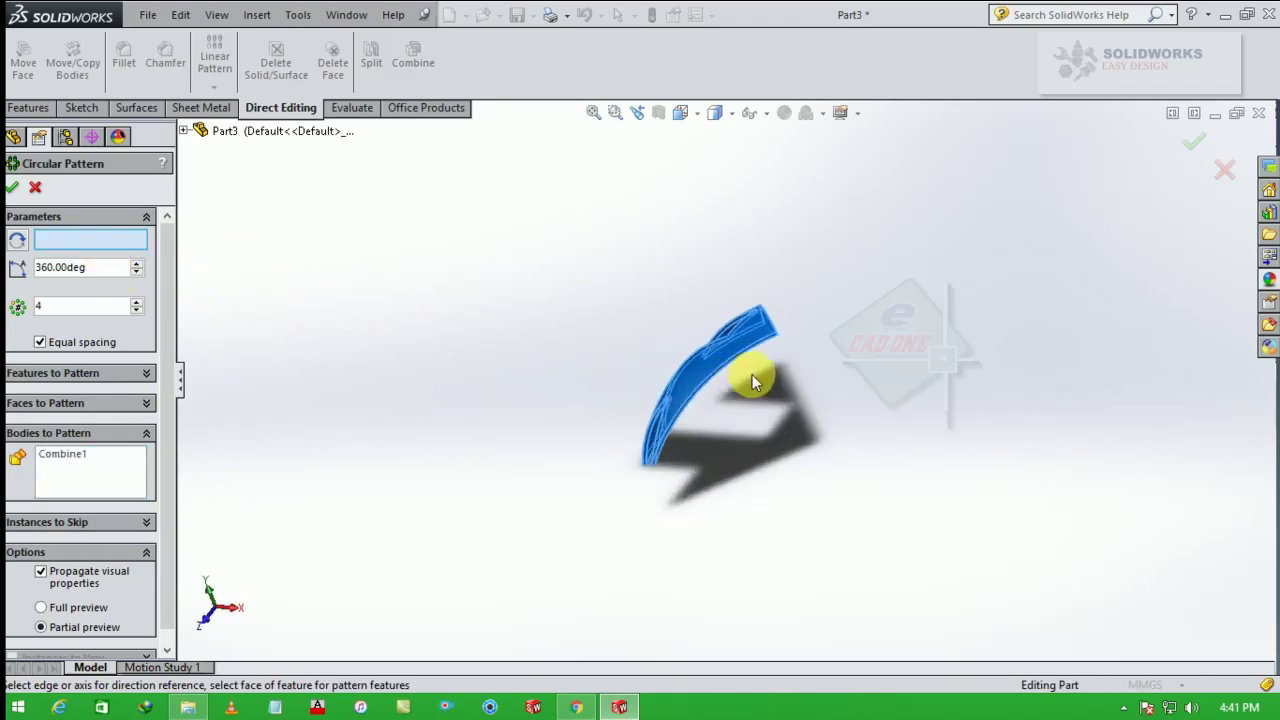
pyautogui.scroll(-10, 786, 294)
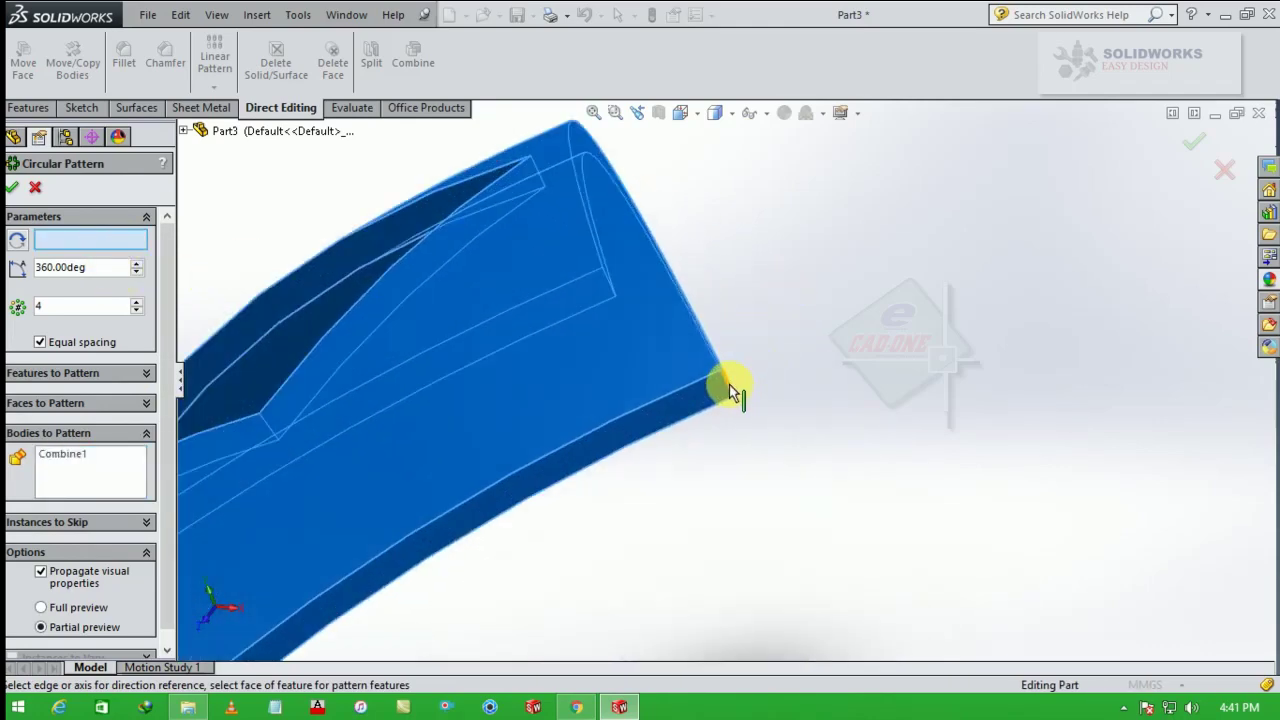
pyautogui.click(729, 384)
pyautogui.scroll(5, 770, 372)
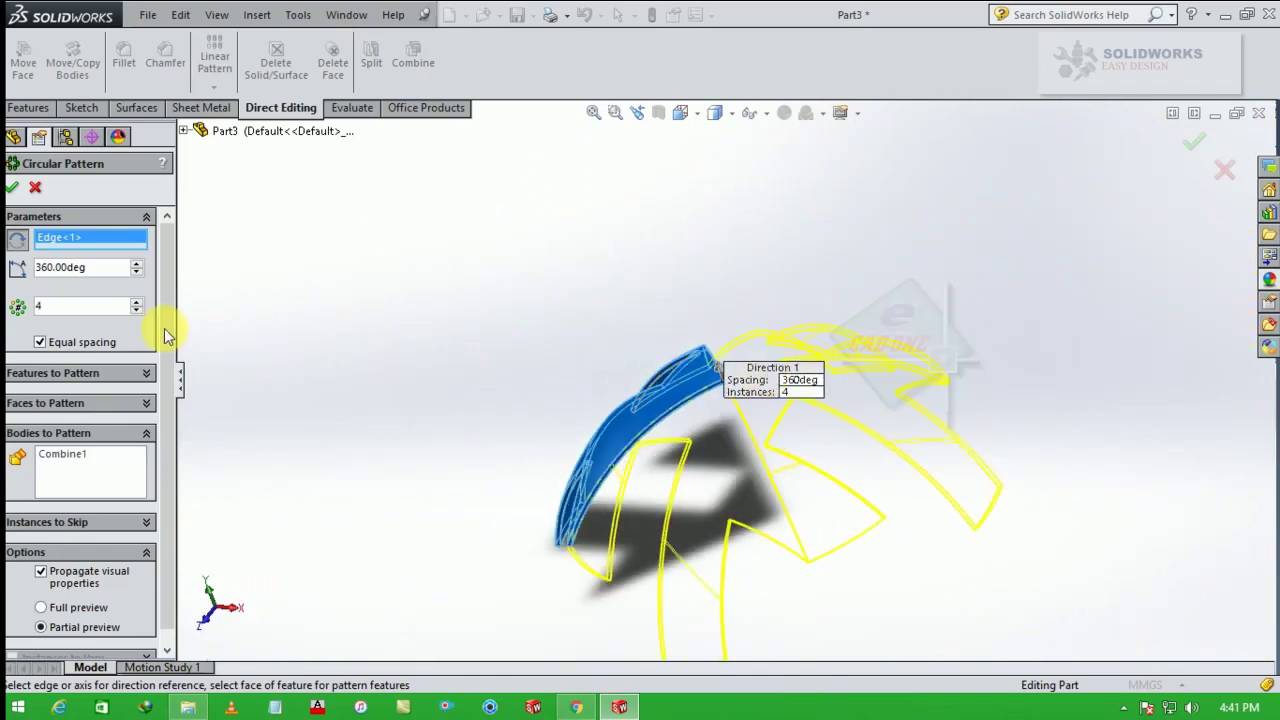
pyautogui.moveTo(434, 409); pyautogui.dragTo(498, 400, button='middle')
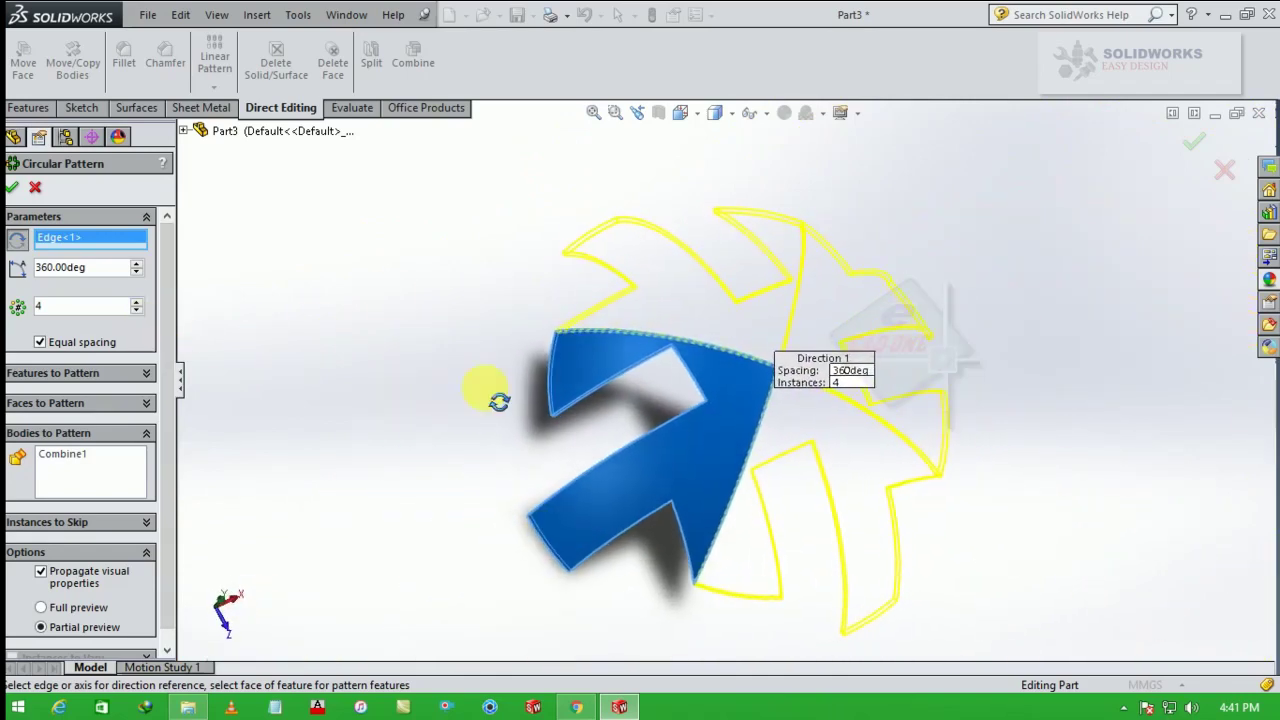
pyautogui.click(13, 189)
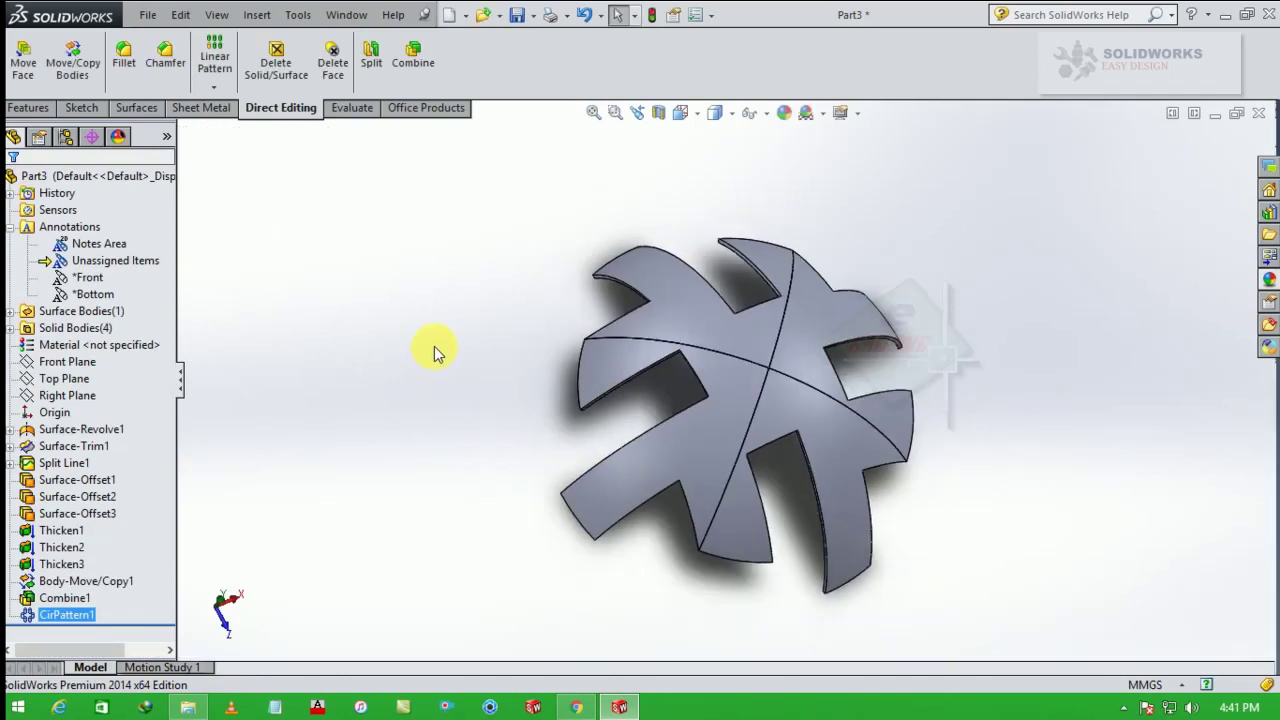
# Combine the original panel and its three patterned copies into a single dome body using the Add operation.
pyautogui.moveTo(434, 349); pyautogui.dragTo(563, 295, button='middle')
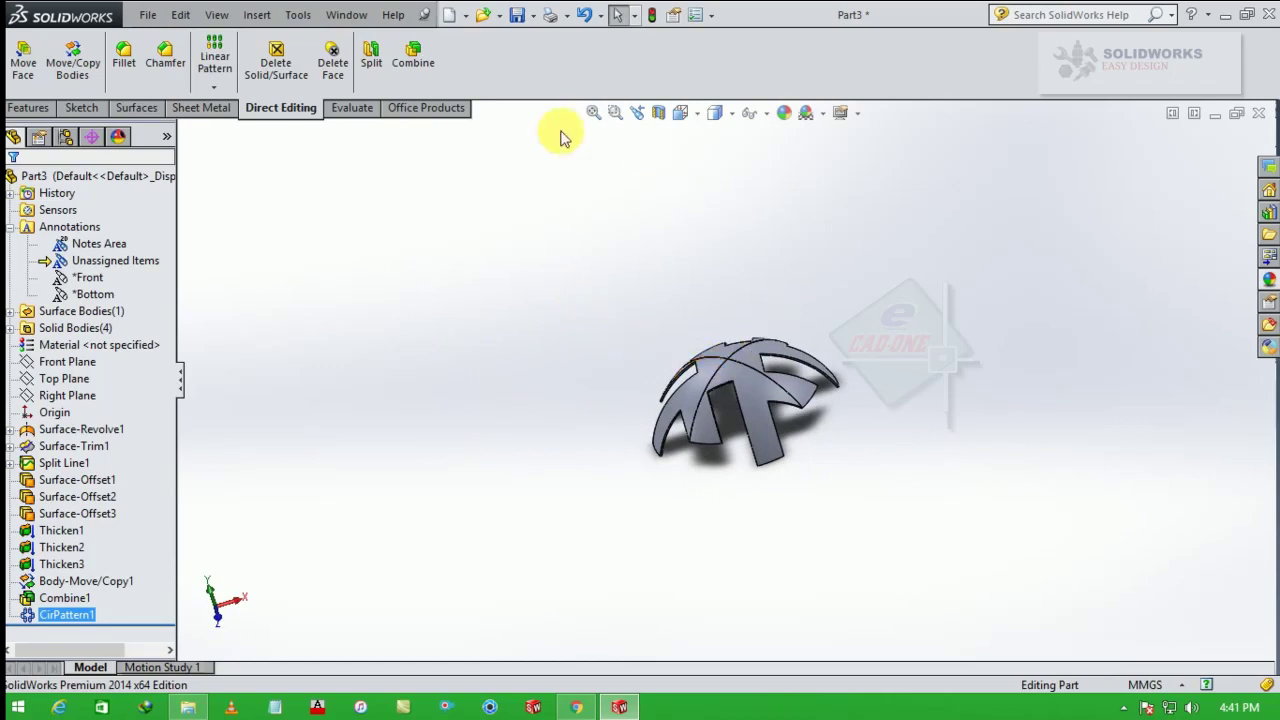
pyautogui.moveTo(533, 316); pyautogui.dragTo(587, 370, button='middle')
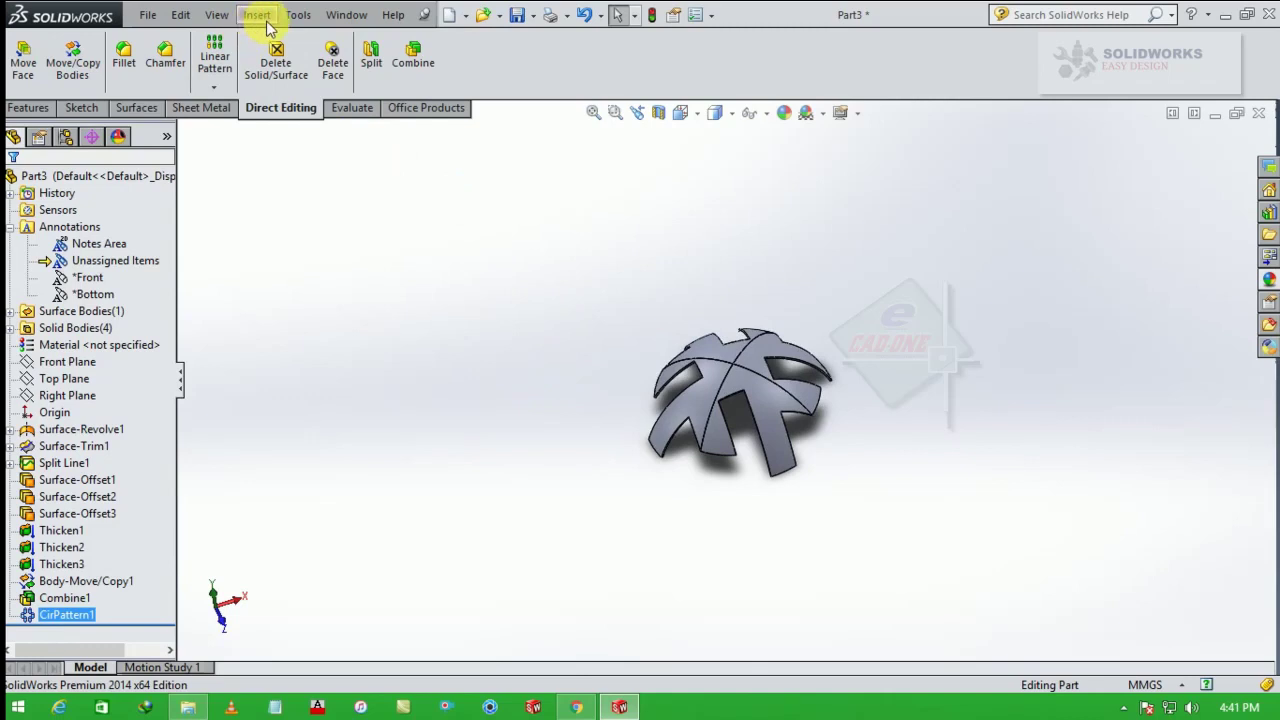
pyautogui.click(416, 52)
pyautogui.click(764, 368)
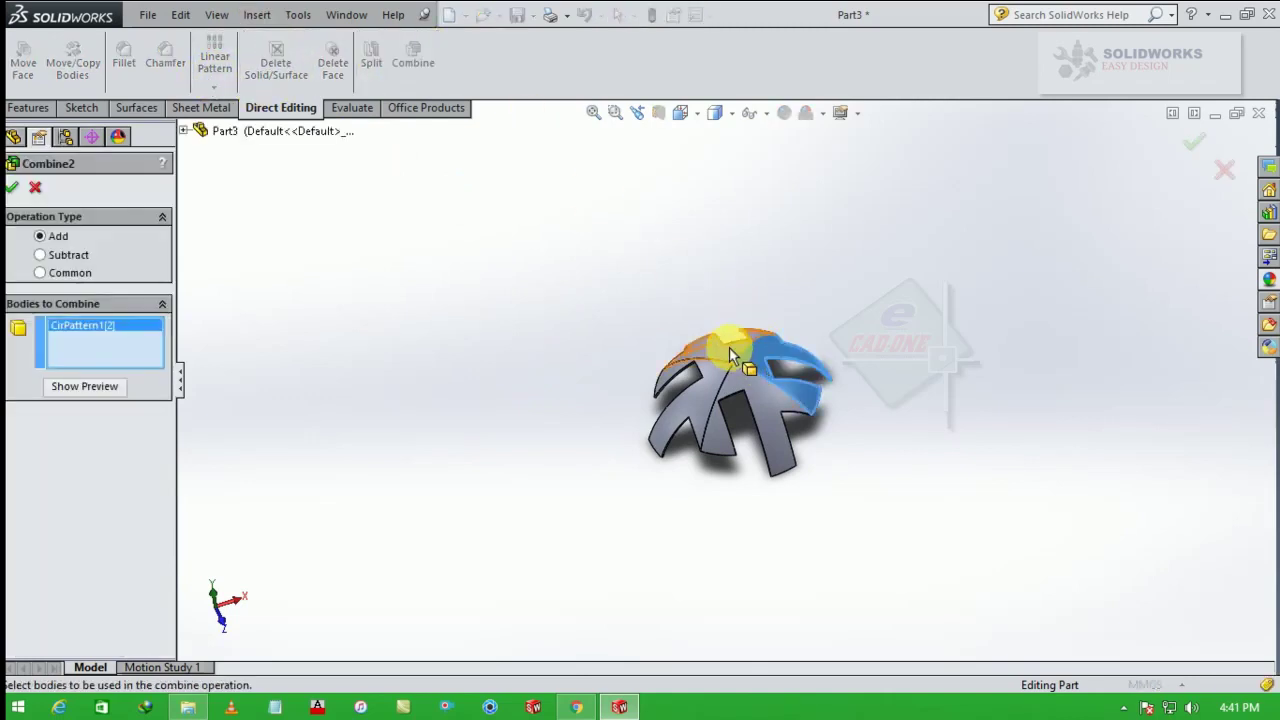
pyautogui.click(729, 350)
pyautogui.click(720, 384)
pyautogui.click(755, 395)
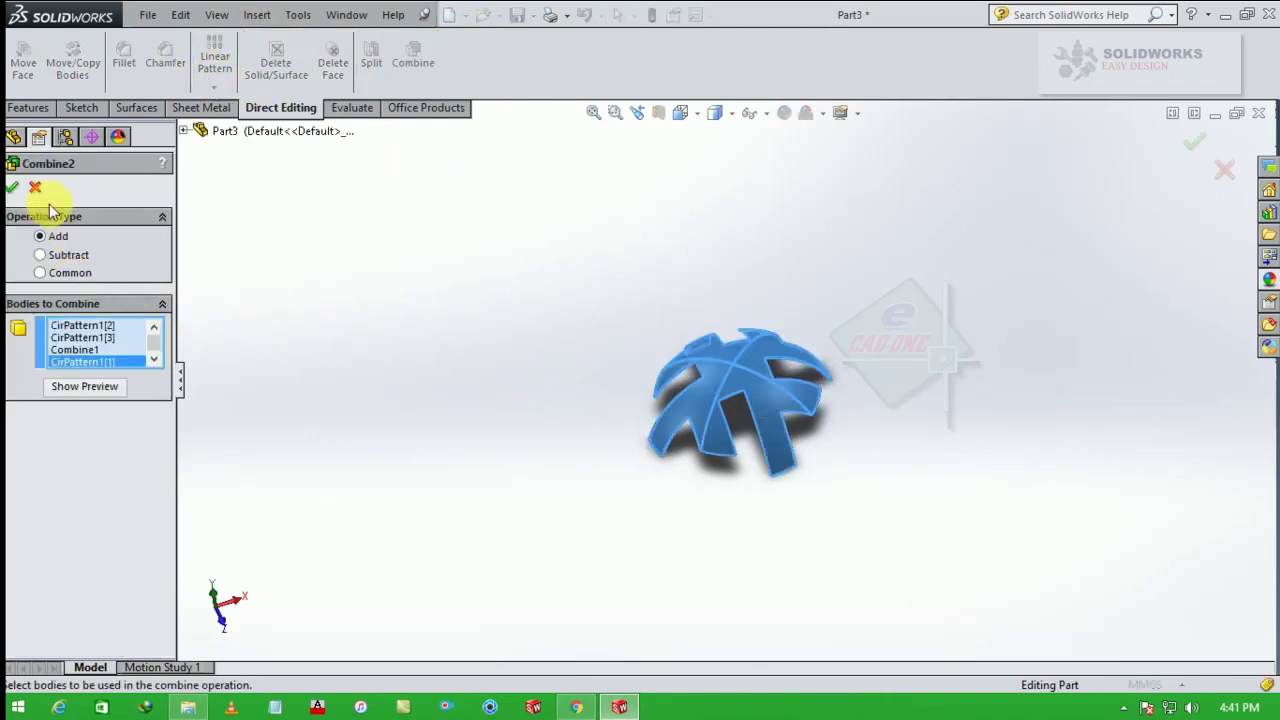
pyautogui.click(14, 190)
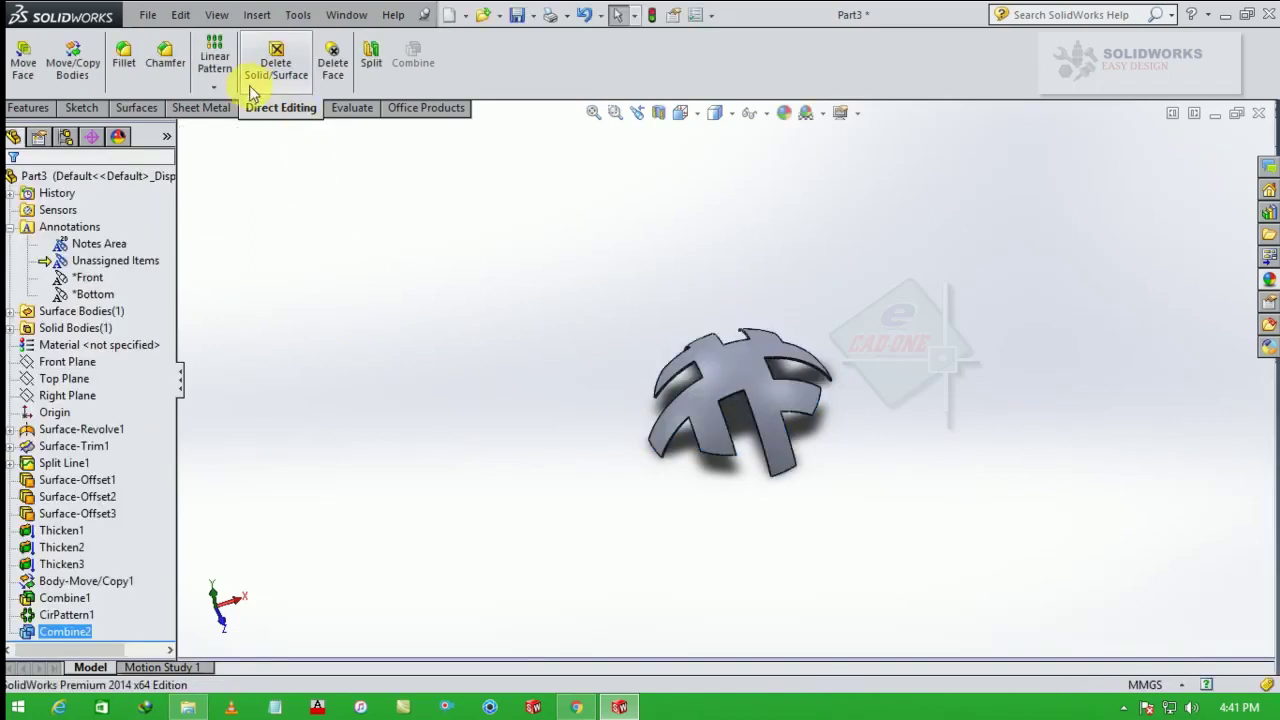
# Fillet all edges of the dome's outer face with a constant 1.5 mm radius.
pyautogui.click(124, 64)
pyautogui.click(742, 383)
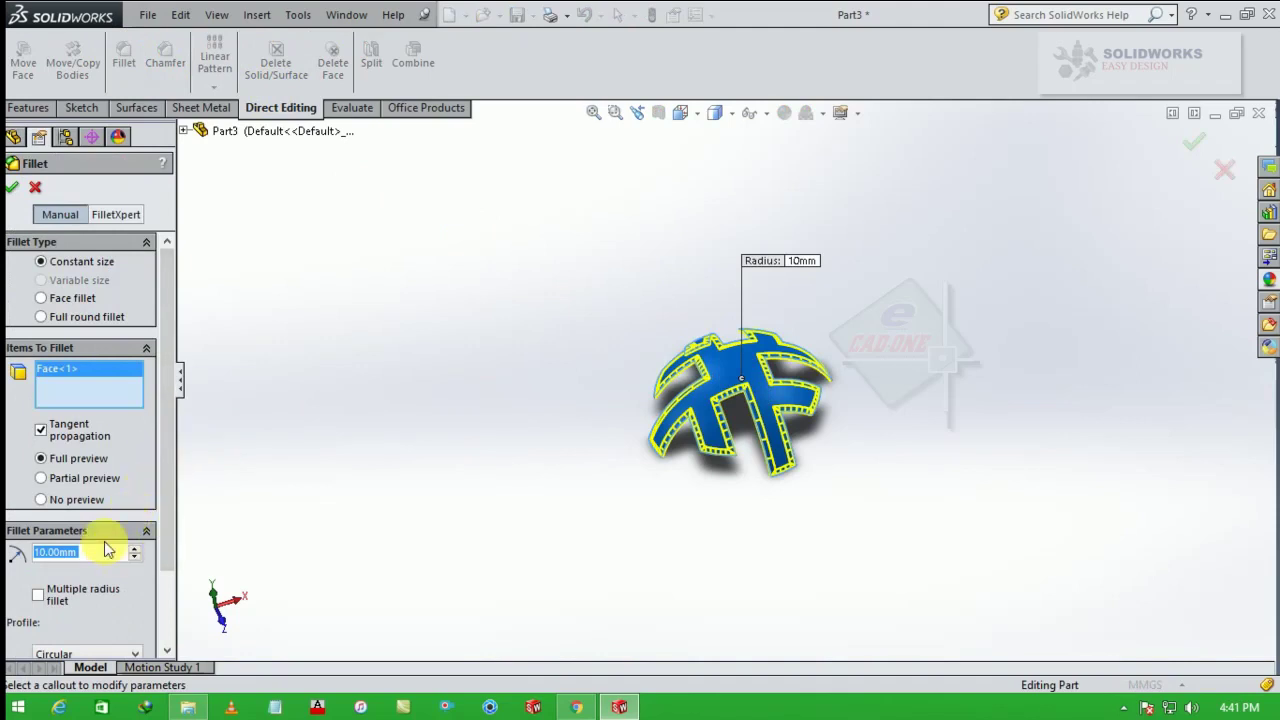
pyautogui.write('1.5')
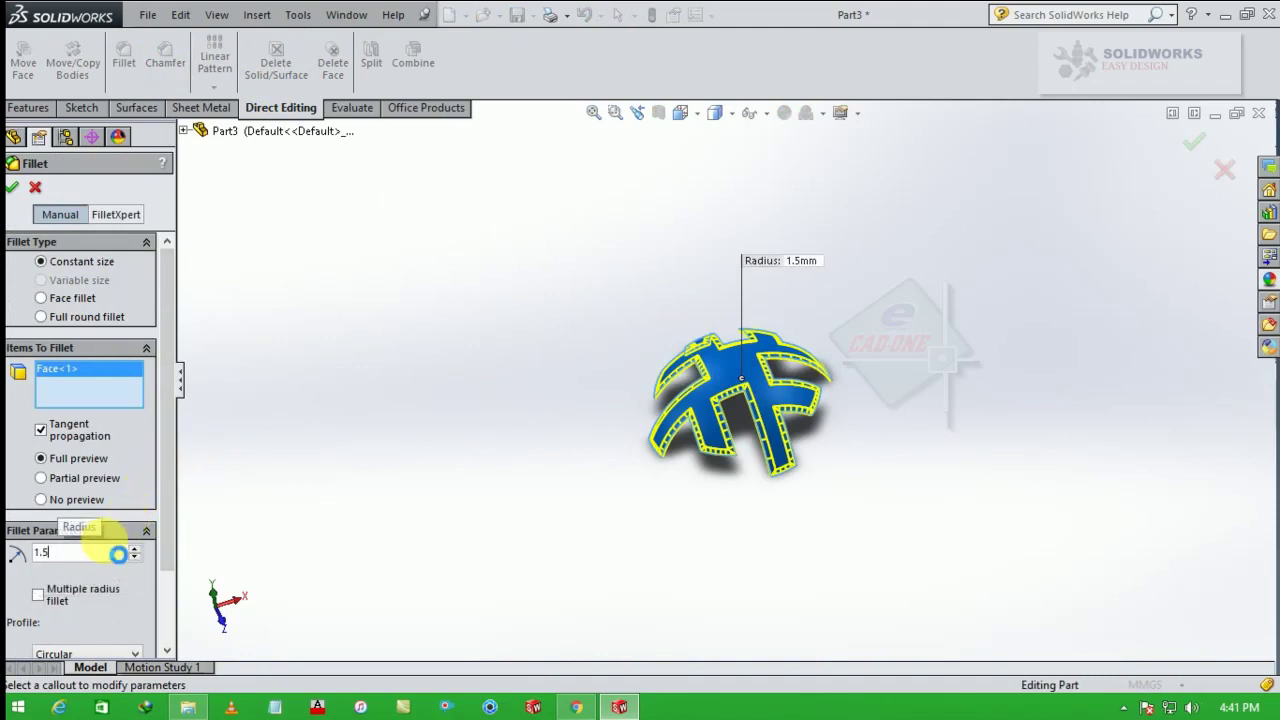
pyautogui.press('Return')
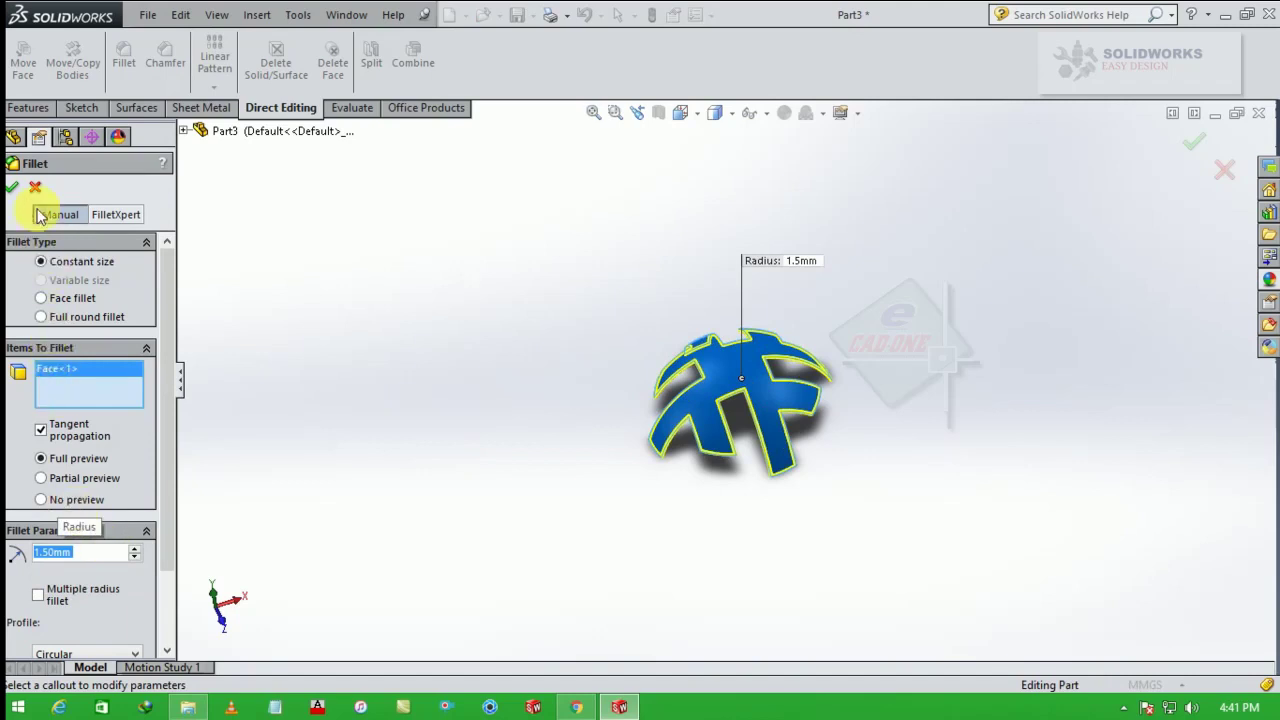
pyautogui.click(12, 190)
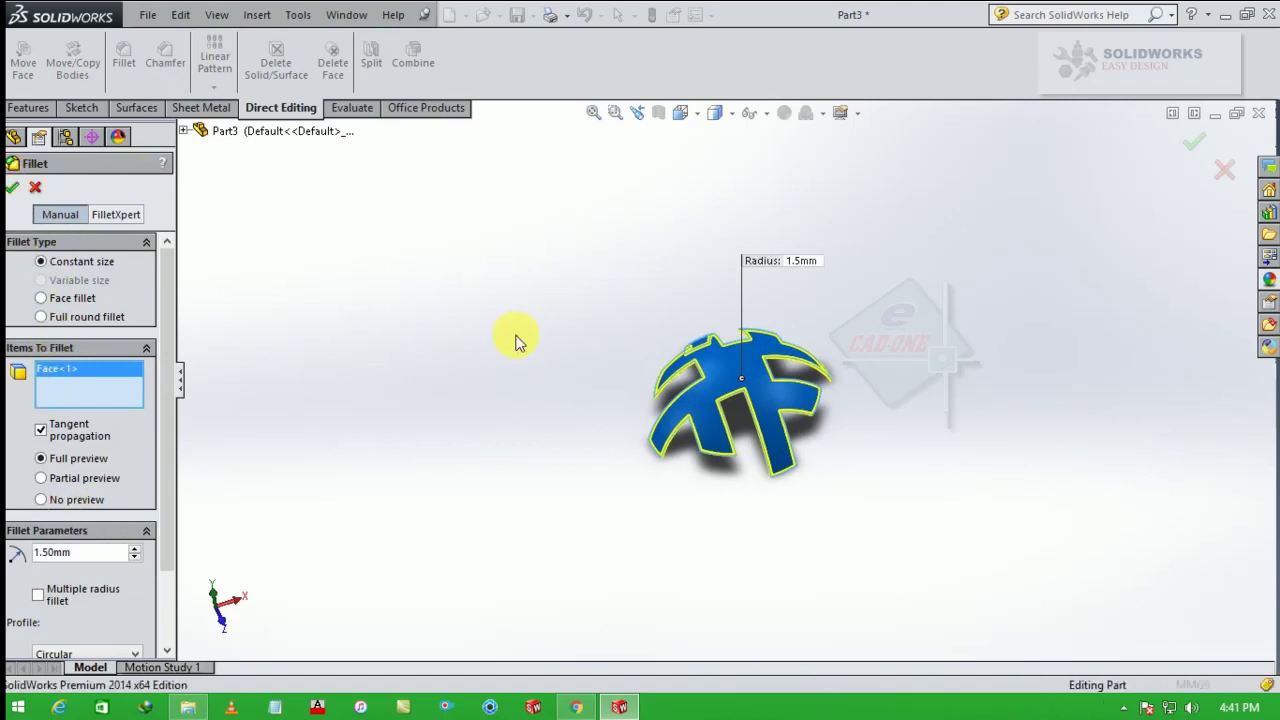
pyautogui.scroll(-2, 771, 374)
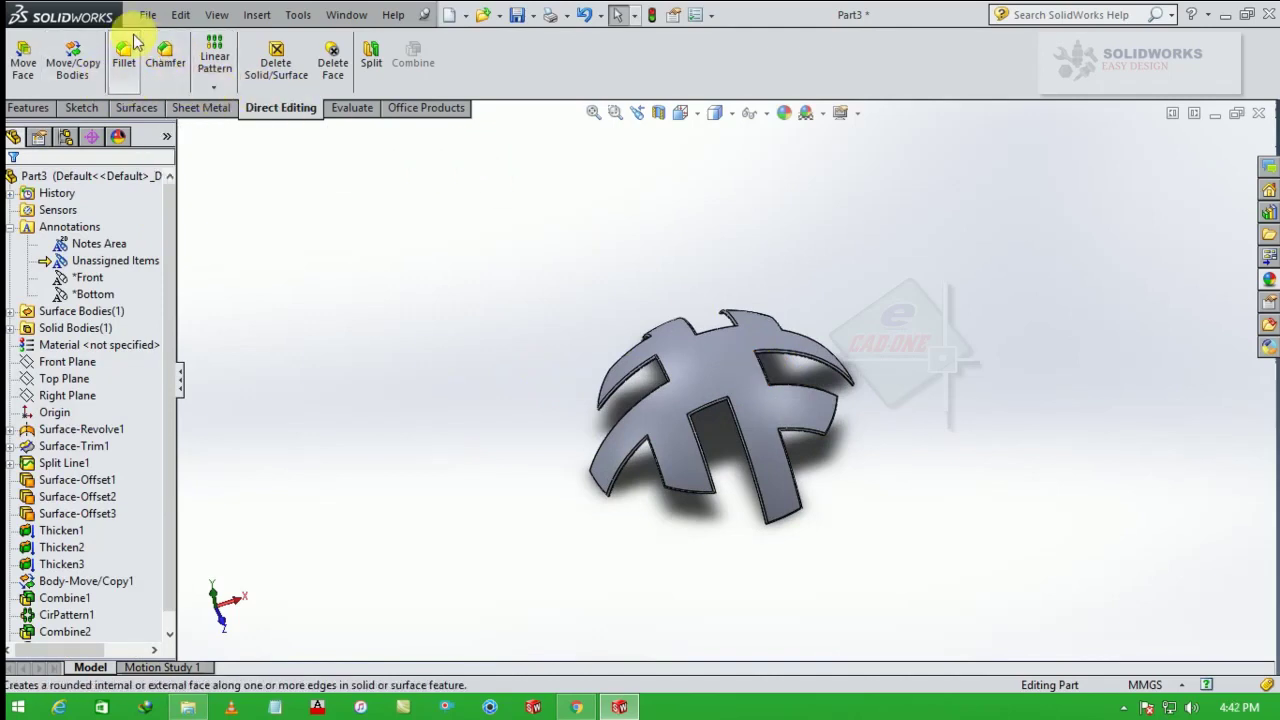
# Copy the filleted dome body once with Move/Copy Body, rotating it 90 degrees in X about the origin.
pyautogui.click(72, 58)
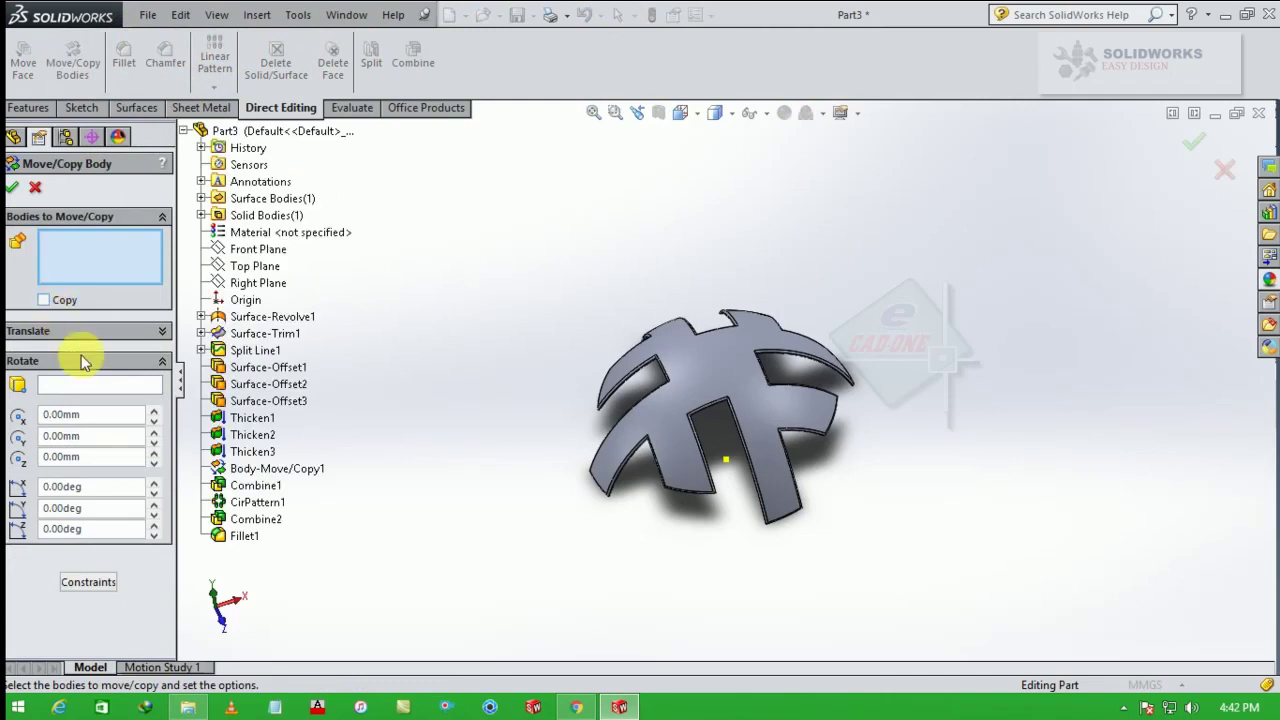
pyautogui.click(106, 386)
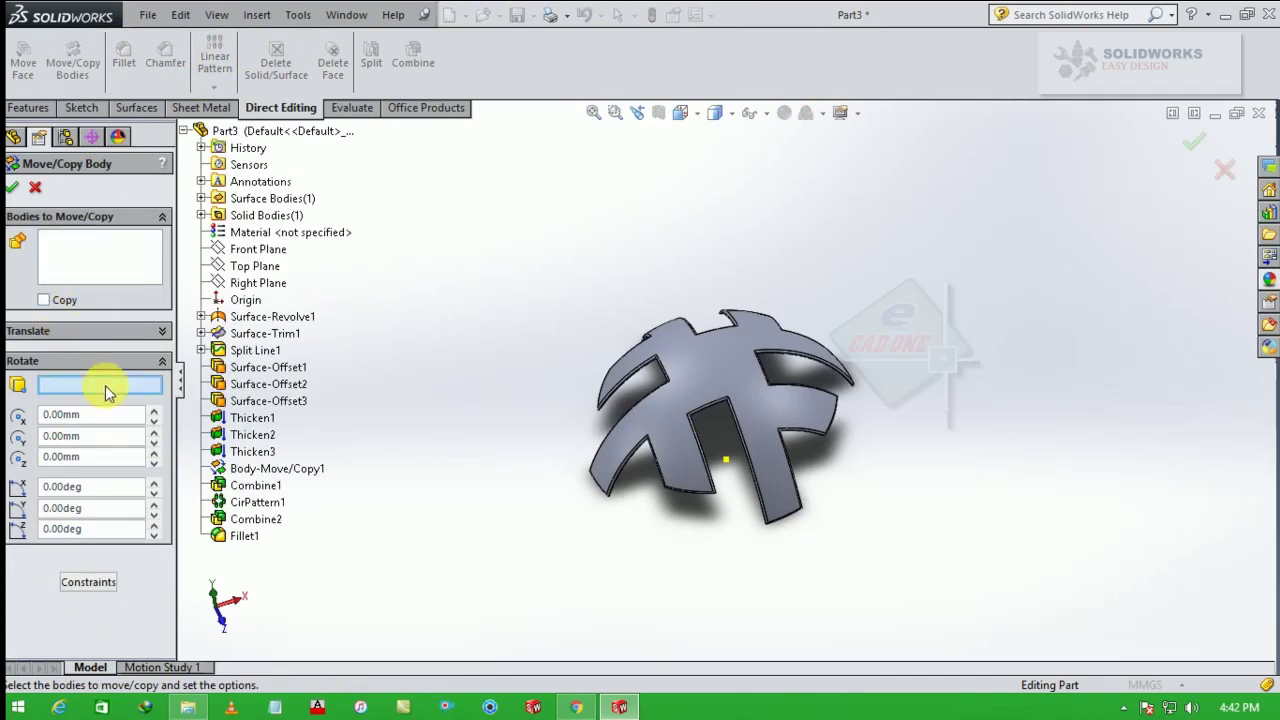
pyautogui.click(242, 301)
pyautogui.click(127, 264)
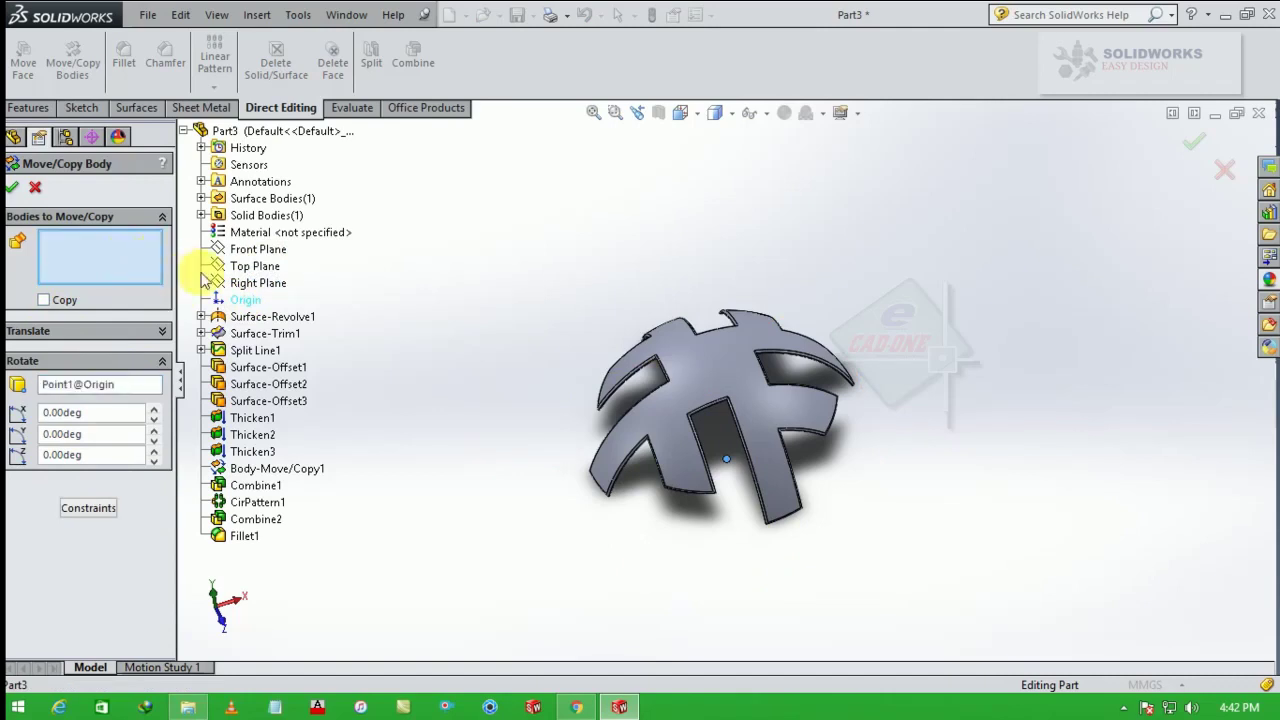
pyautogui.click(680, 408)
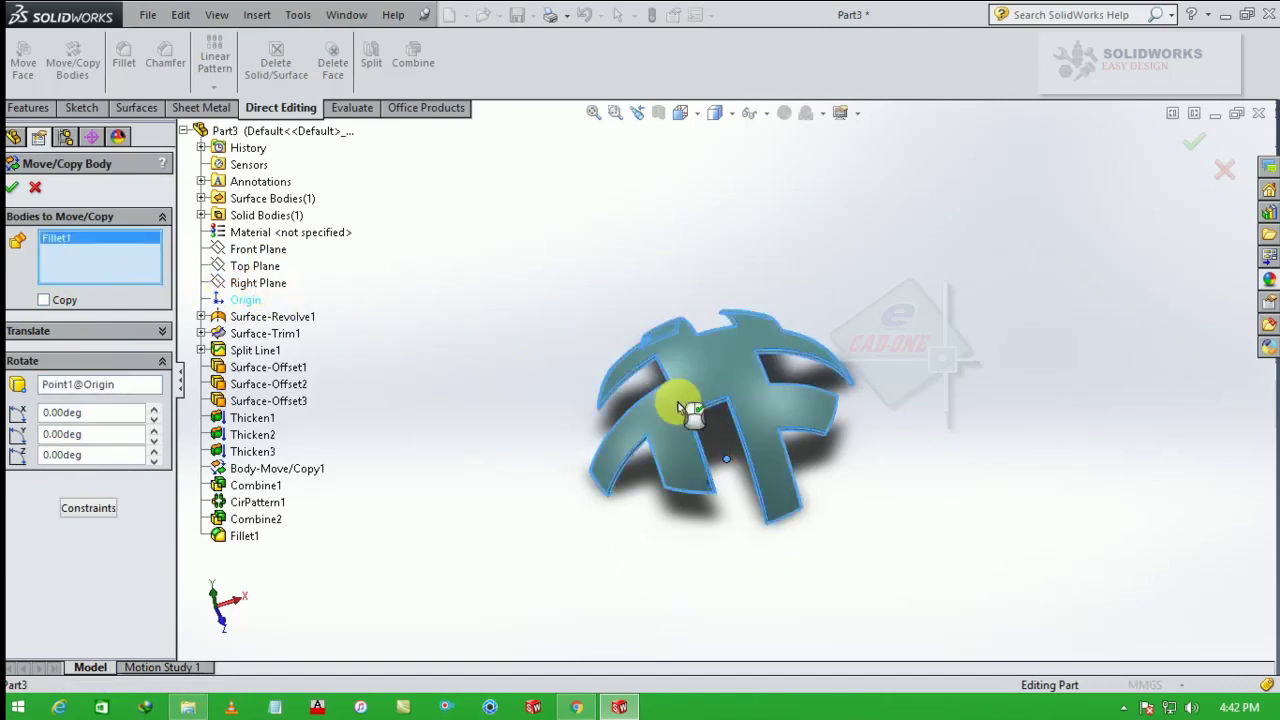
pyautogui.click(44, 300)
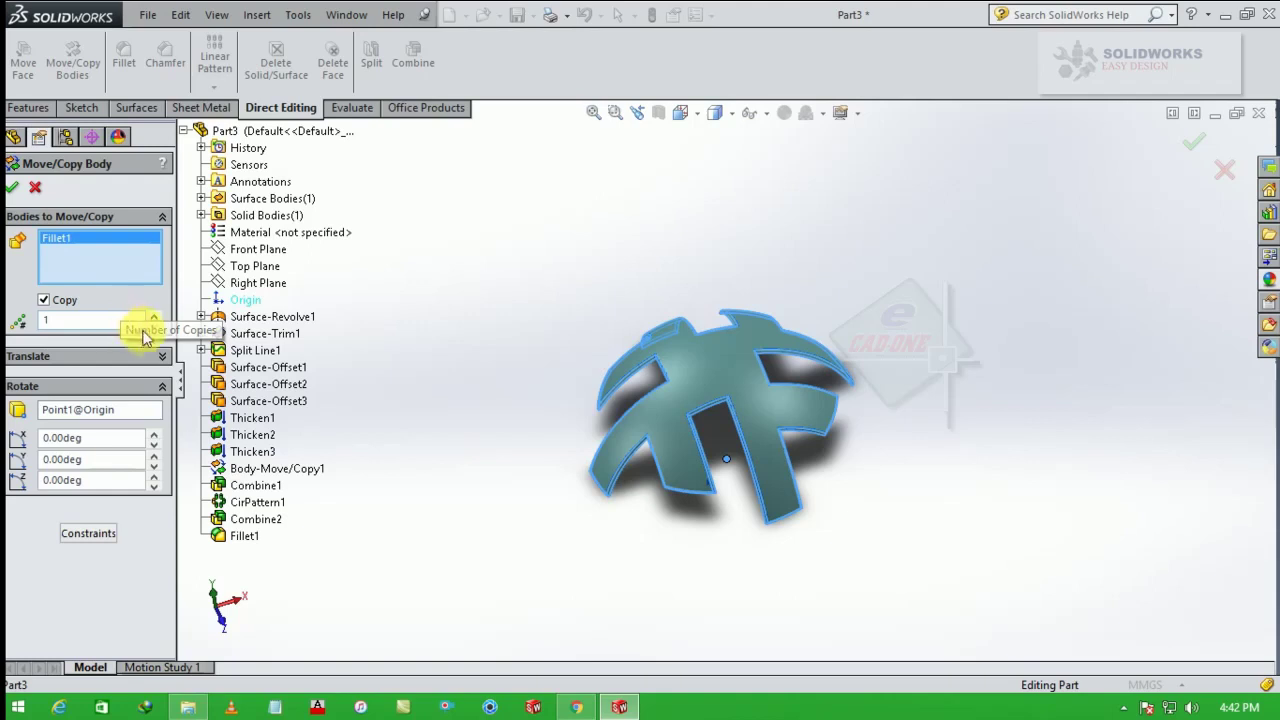
pyautogui.click(108, 437)
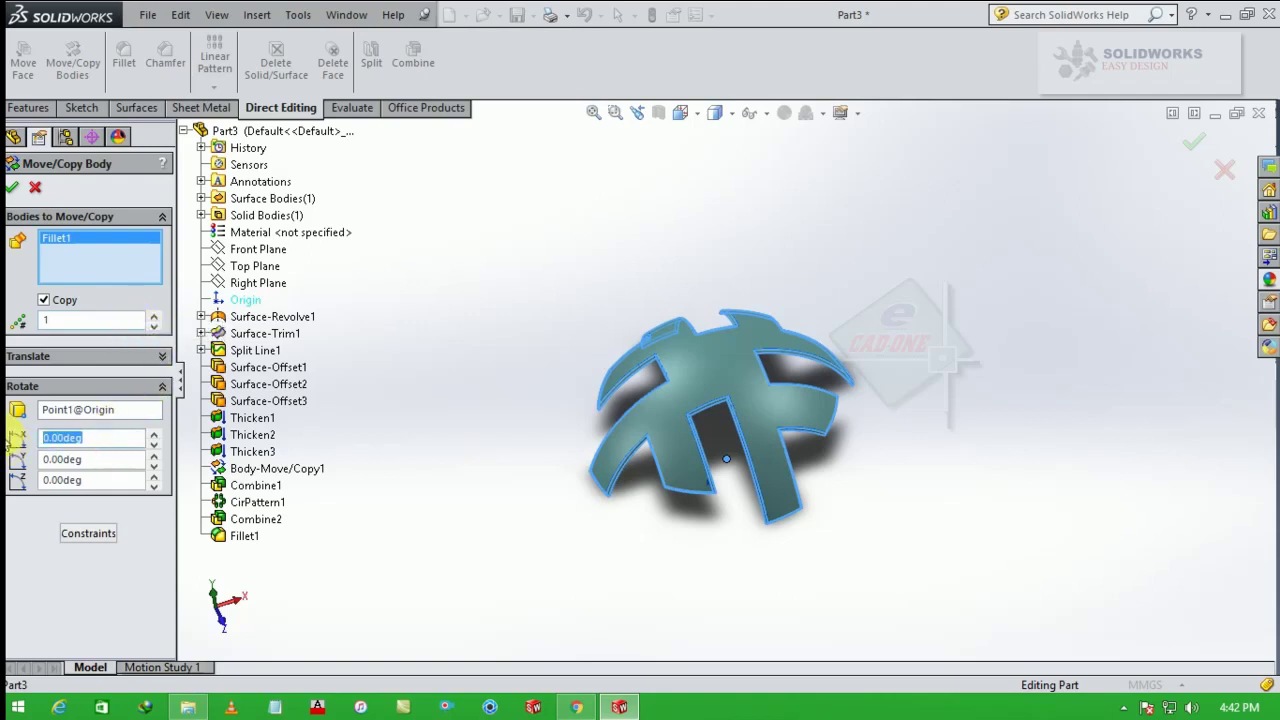
pyautogui.press('Return')
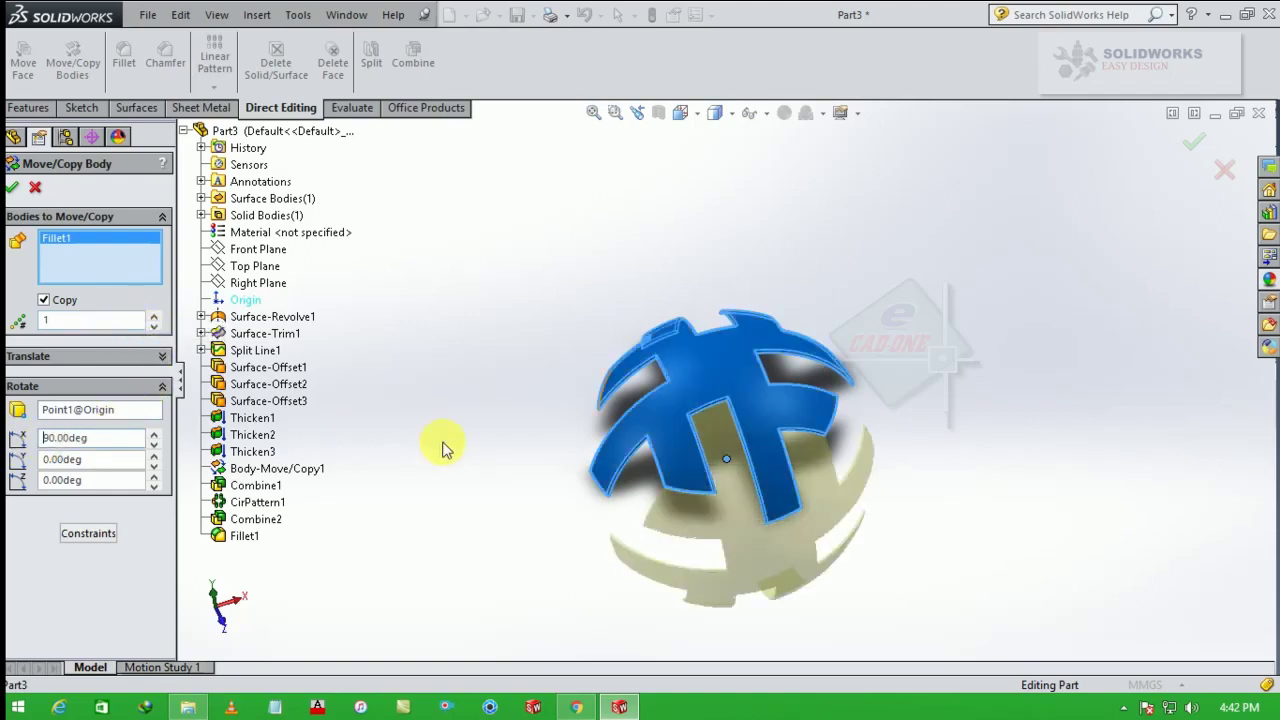
pyautogui.moveTo(680, 412); pyautogui.dragTo(583, 334, button='middle')
pyautogui.click(14, 188)
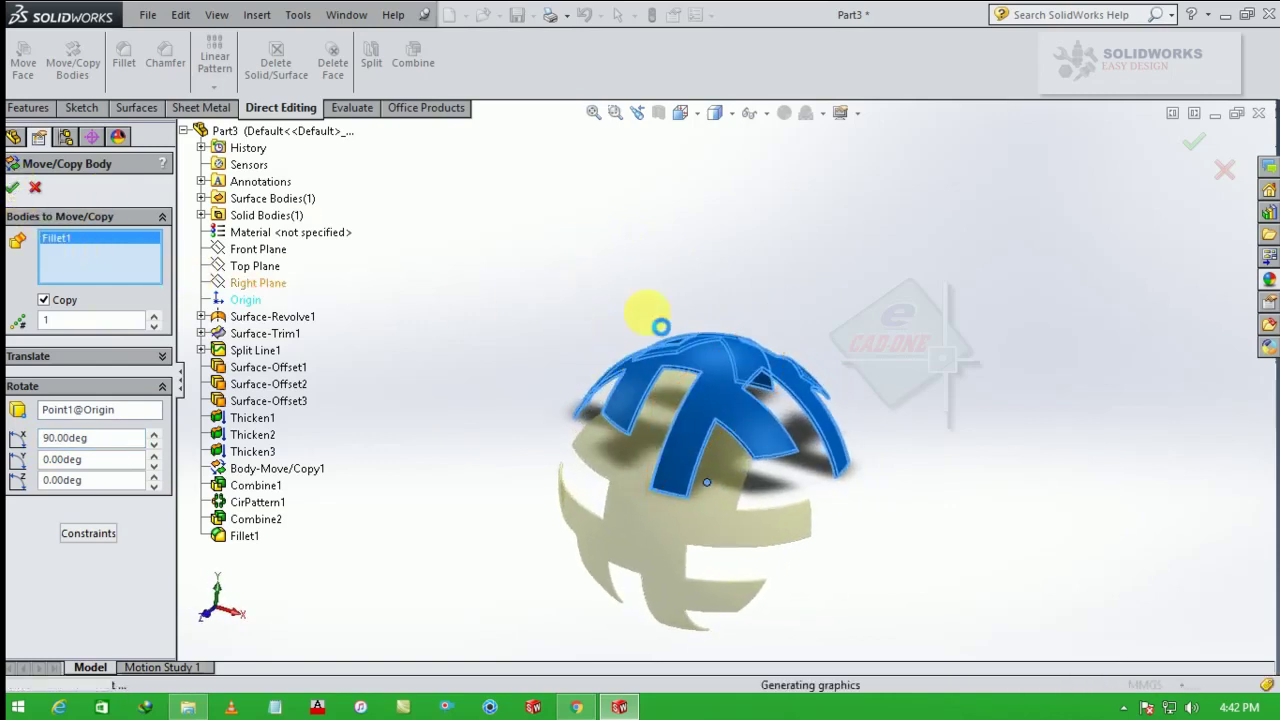
# Make three copies of the side dome with Move/Copy Body, rotating each 90 degrees in Y about the origin.
pyautogui.moveTo(651, 309); pyautogui.dragTo(649, 400, button='middle')
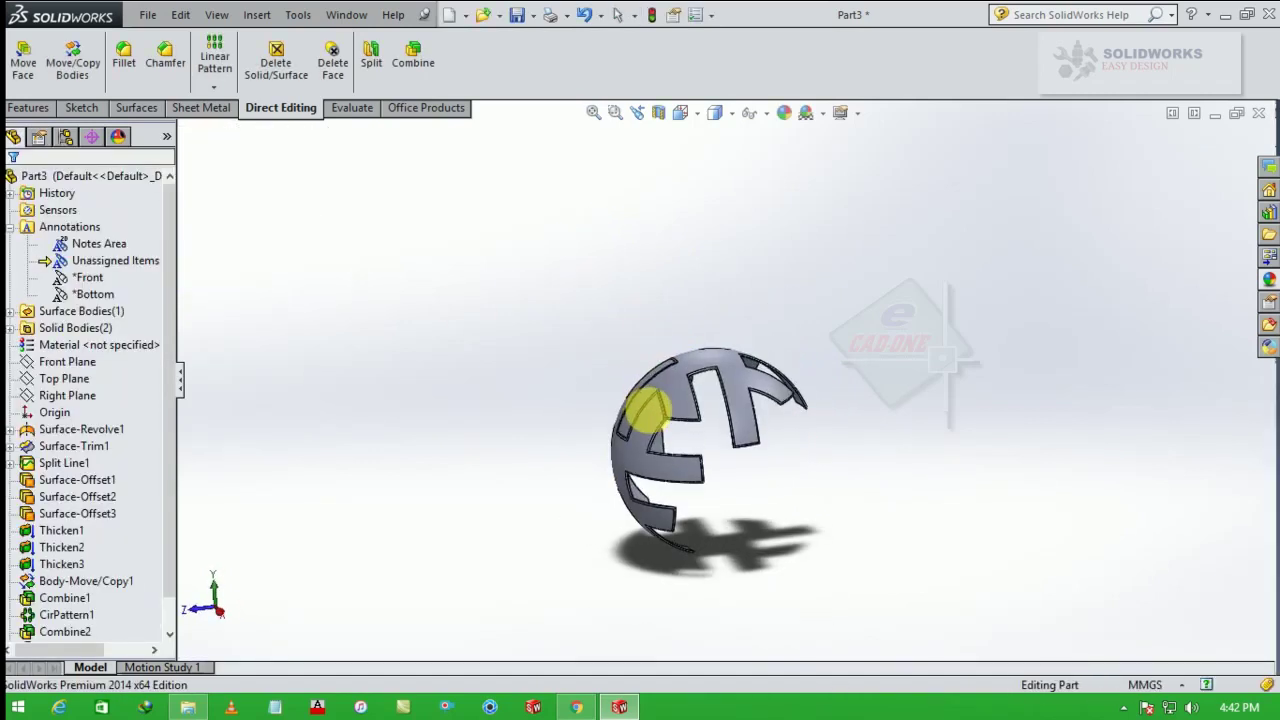
pyautogui.click(80, 63)
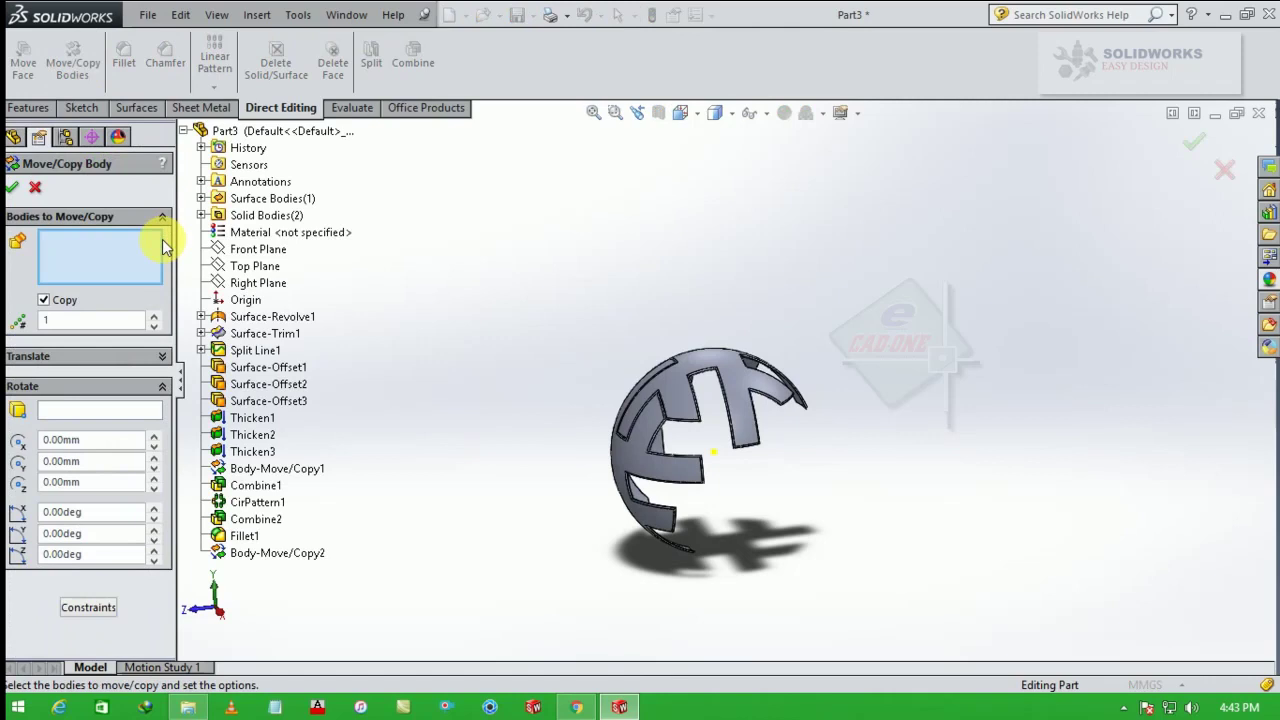
pyautogui.click(614, 470)
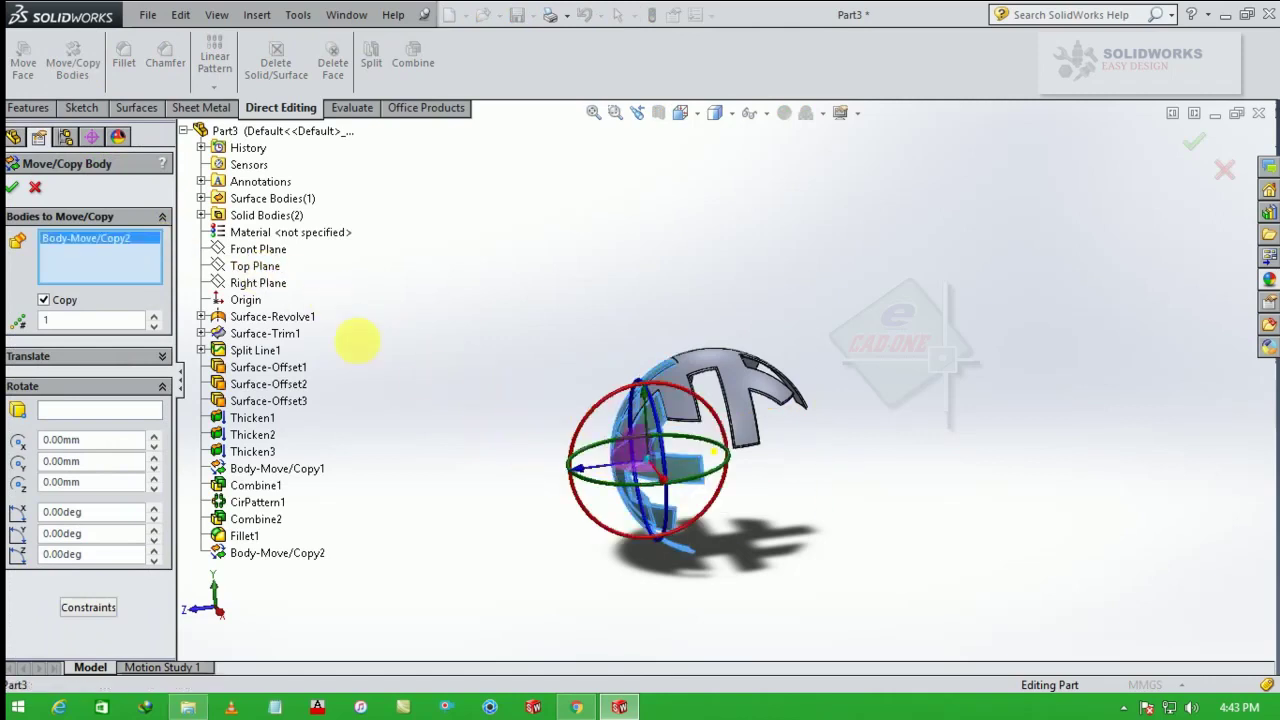
pyautogui.click(118, 411)
pyautogui.click(243, 301)
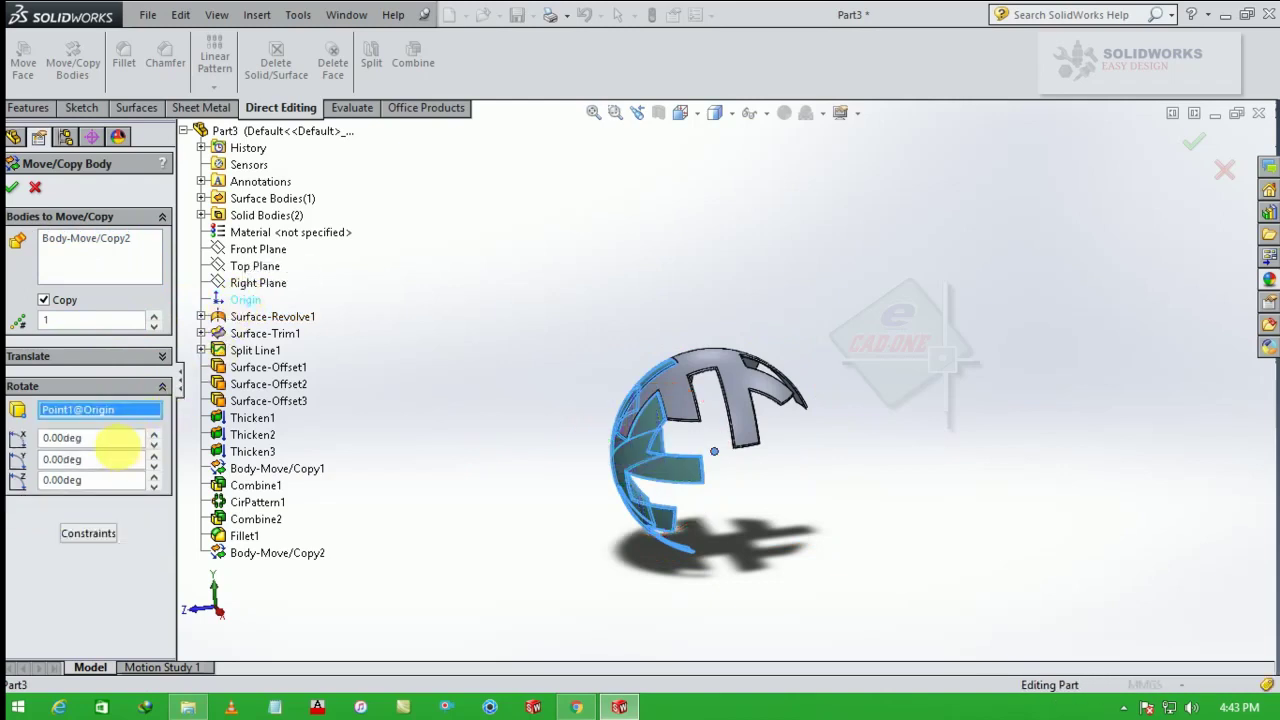
pyautogui.click(90, 459)
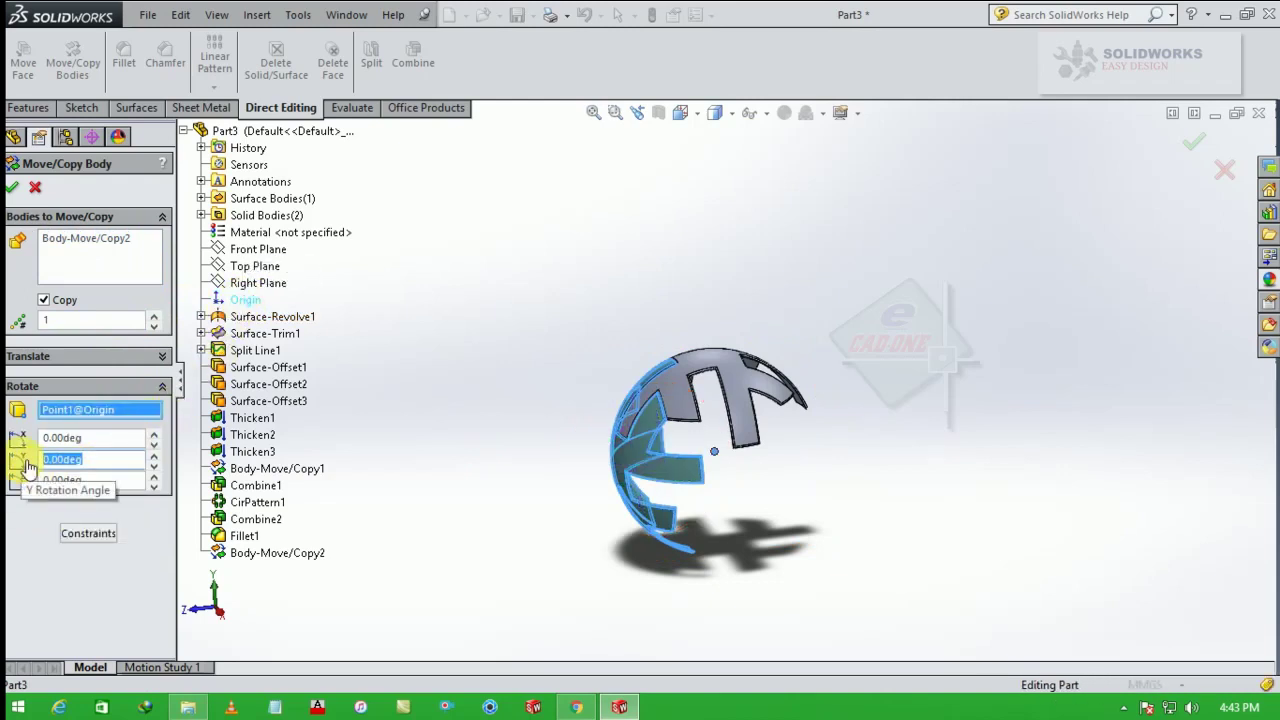
pyautogui.press('Return')
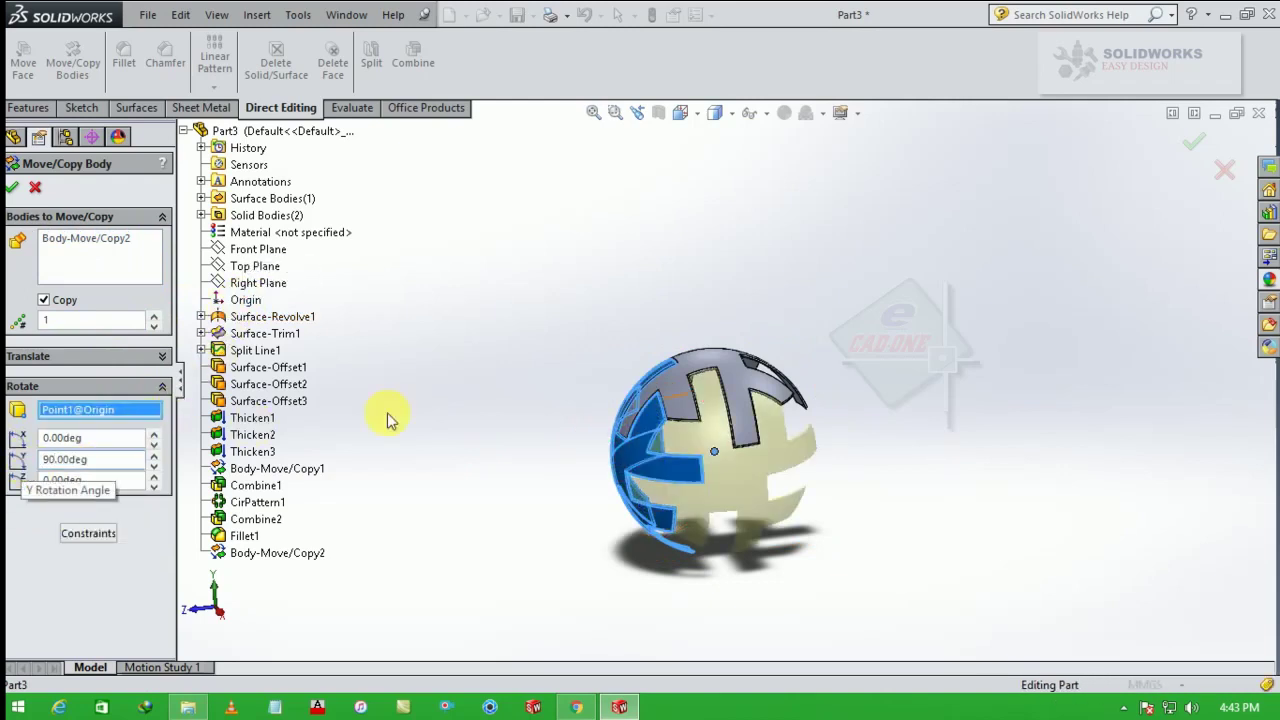
pyautogui.moveTo(642, 508); pyautogui.dragTo(647, 595, button='middle')
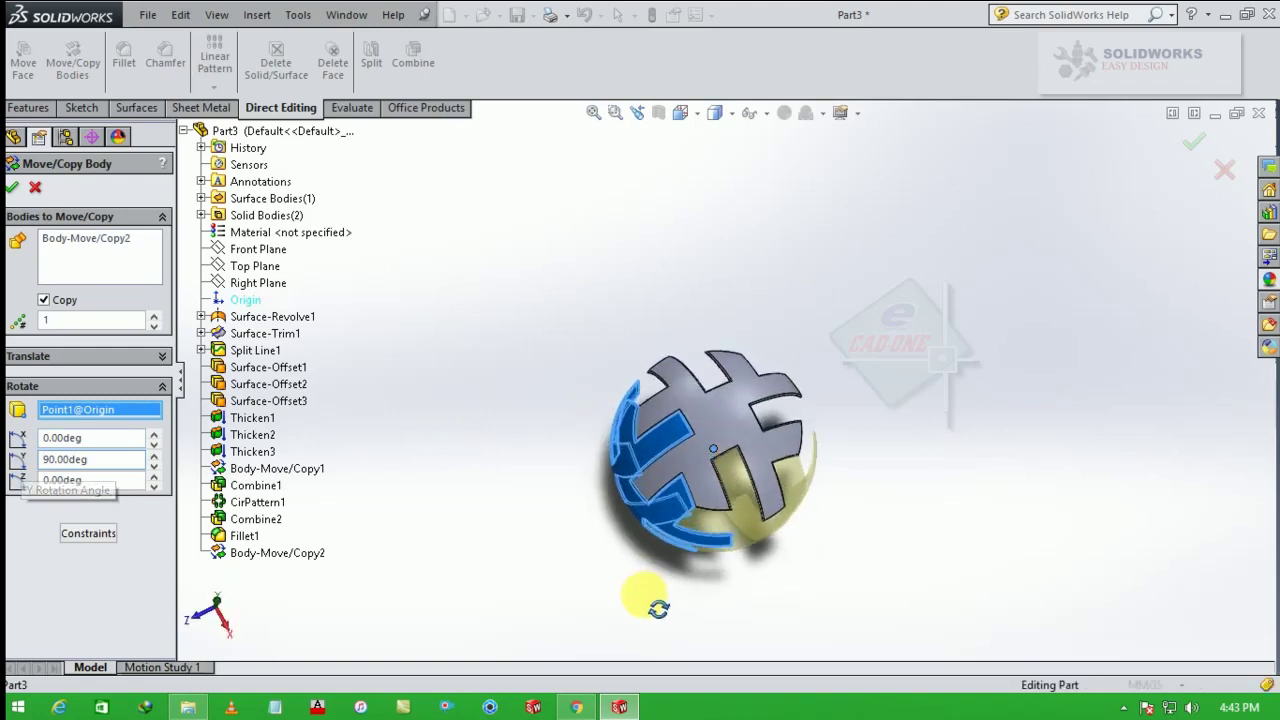
pyautogui.click(155, 317)
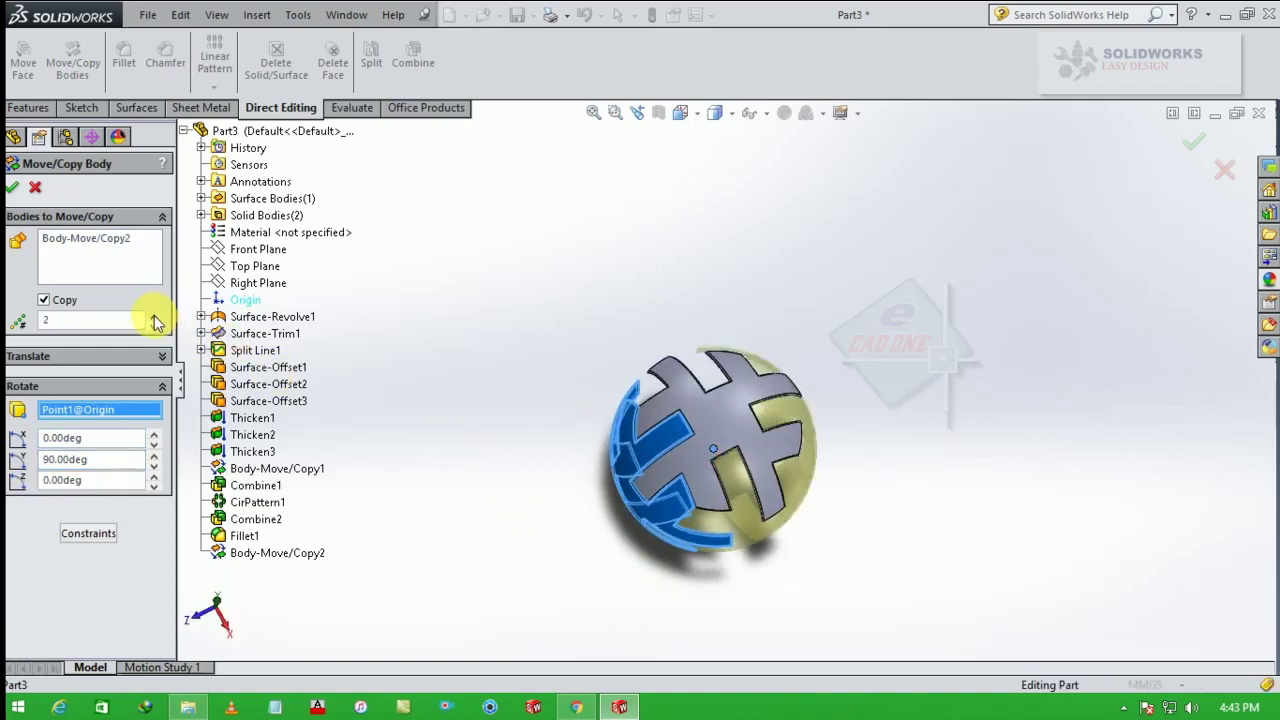
pyautogui.click(155, 317)
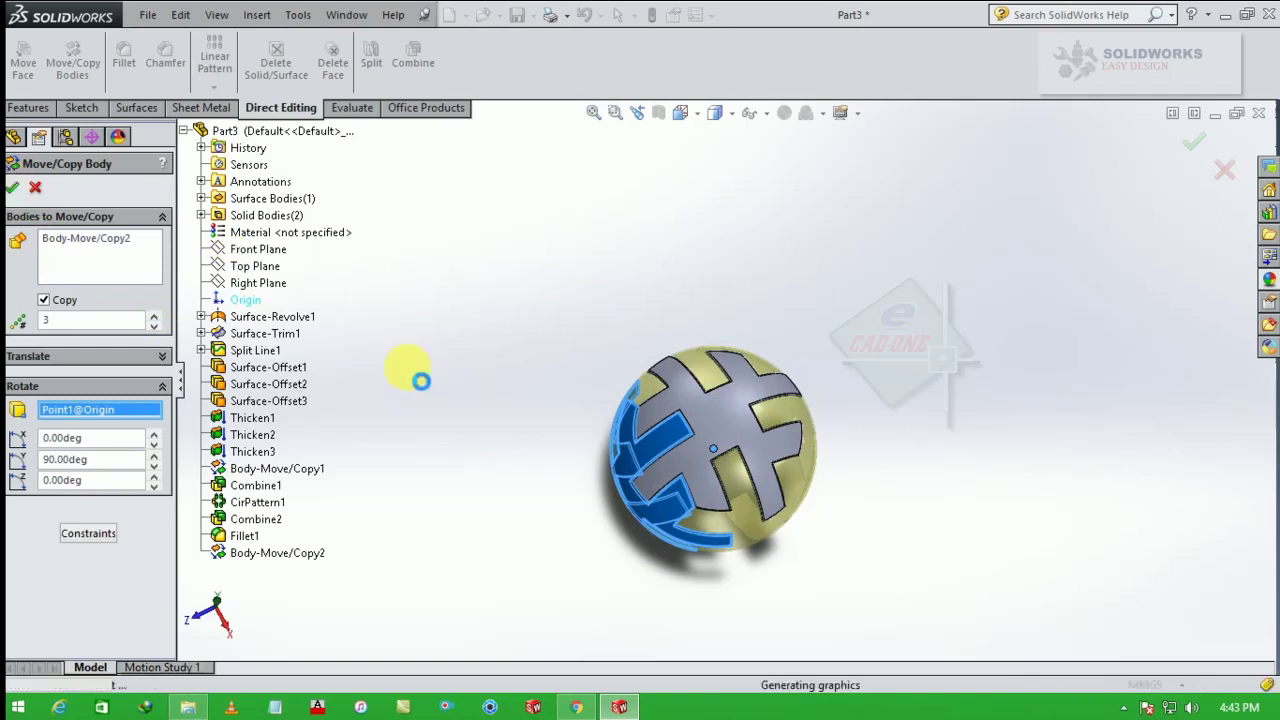
# Copy the original upper dome once with Move/Copy Body, rotating it 180 degrees in Z about the origin to close the sphere.
pyautogui.scroll(1, 600, 422)
pyautogui.moveTo(680, 392); pyautogui.dragTo(670, 297, button='middle')
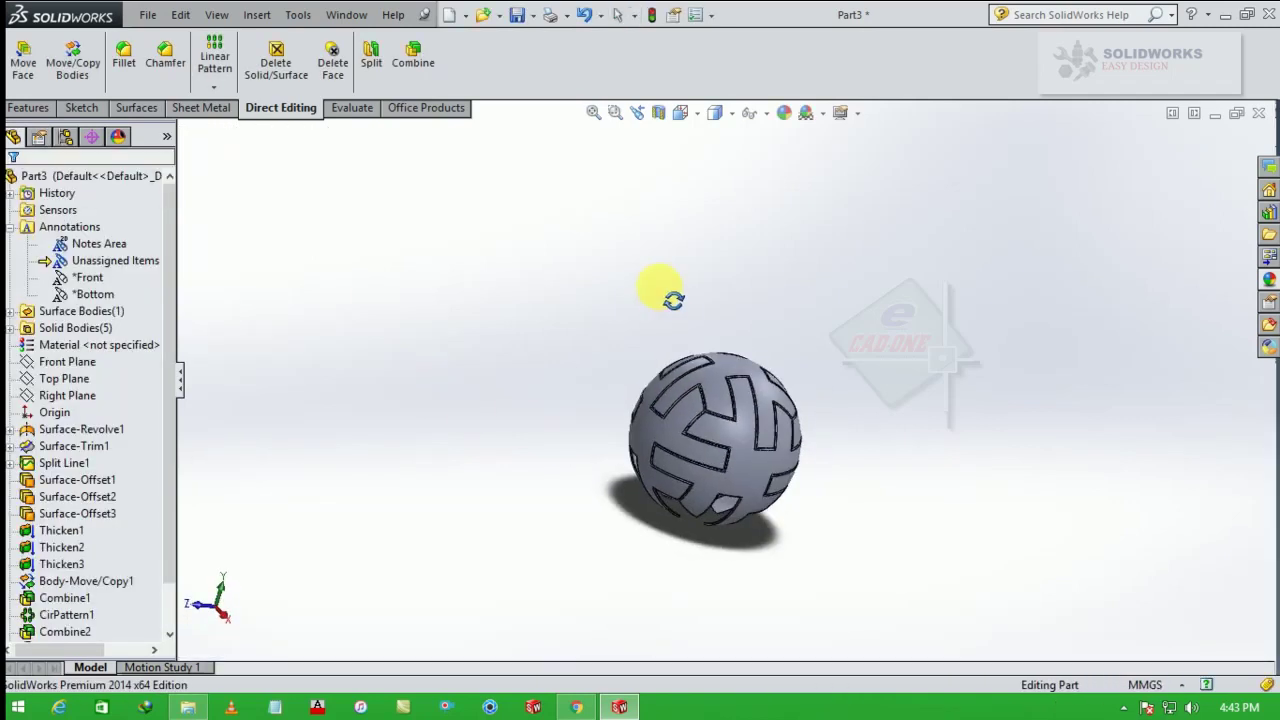
pyautogui.scroll(-2, 737, 505)
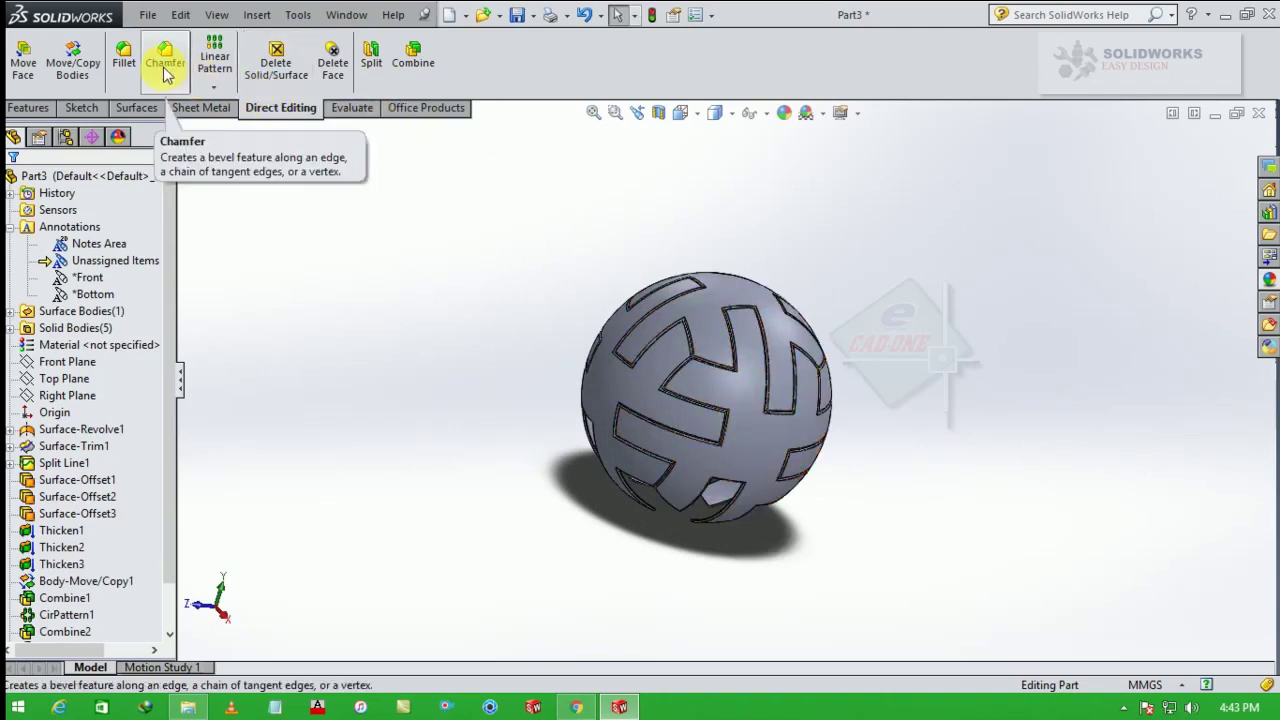
pyautogui.click(72, 62)
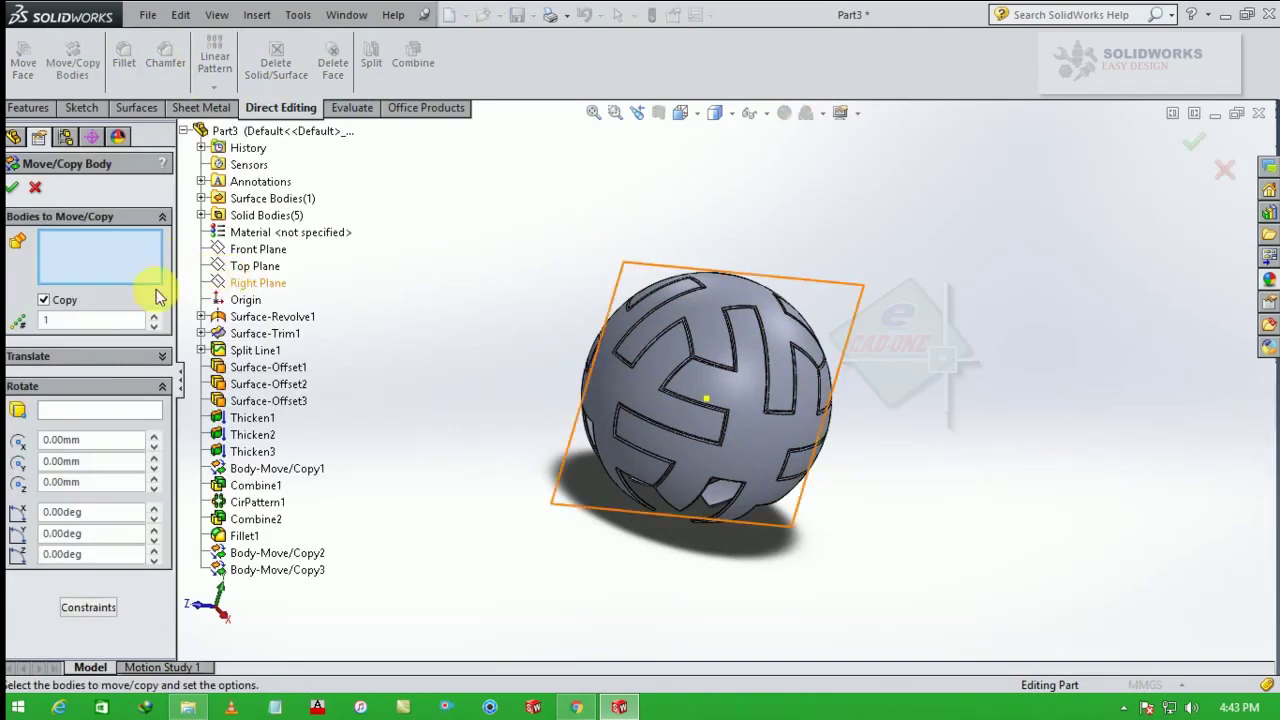
pyautogui.click(108, 421)
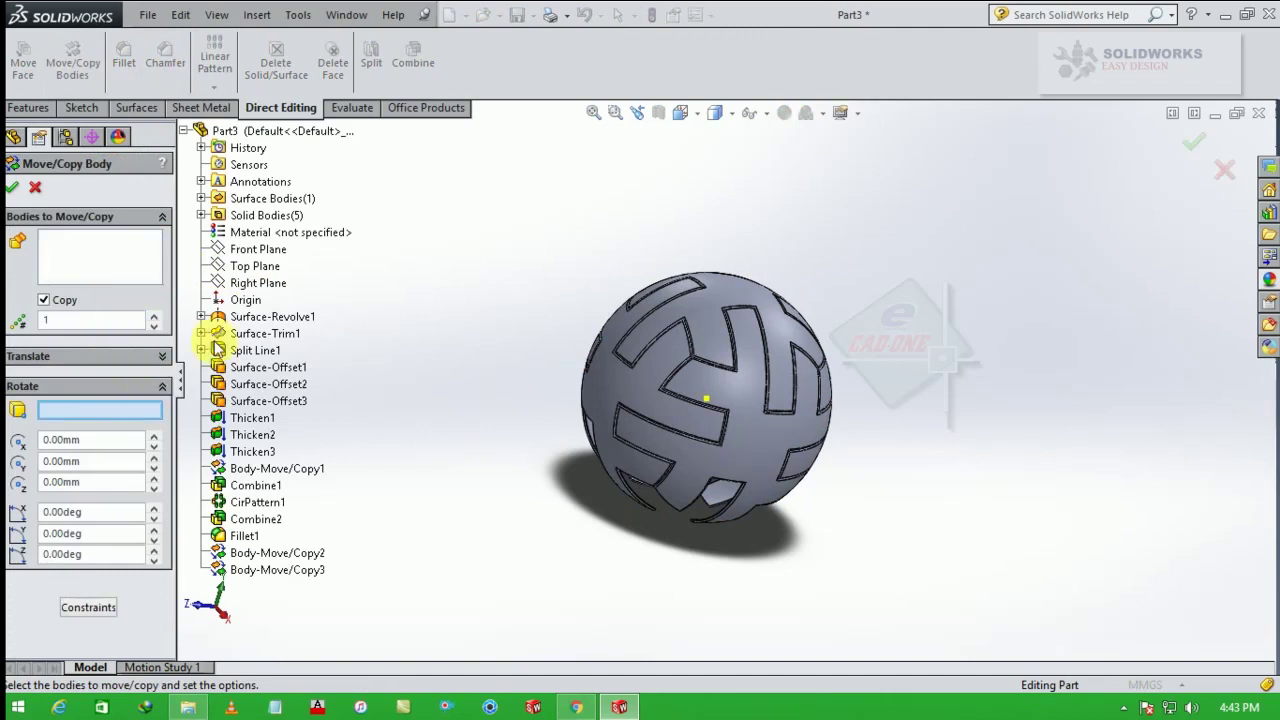
pyautogui.click(244, 299)
pyautogui.click(144, 270)
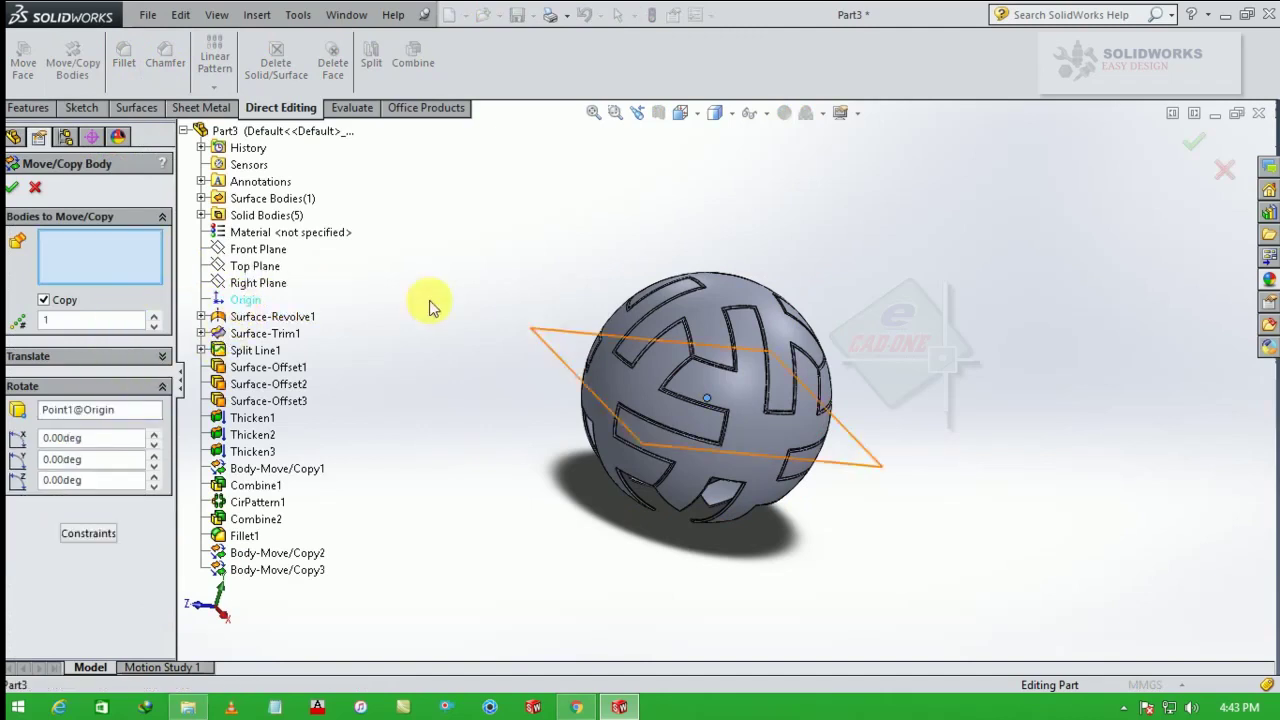
pyautogui.click(734, 291)
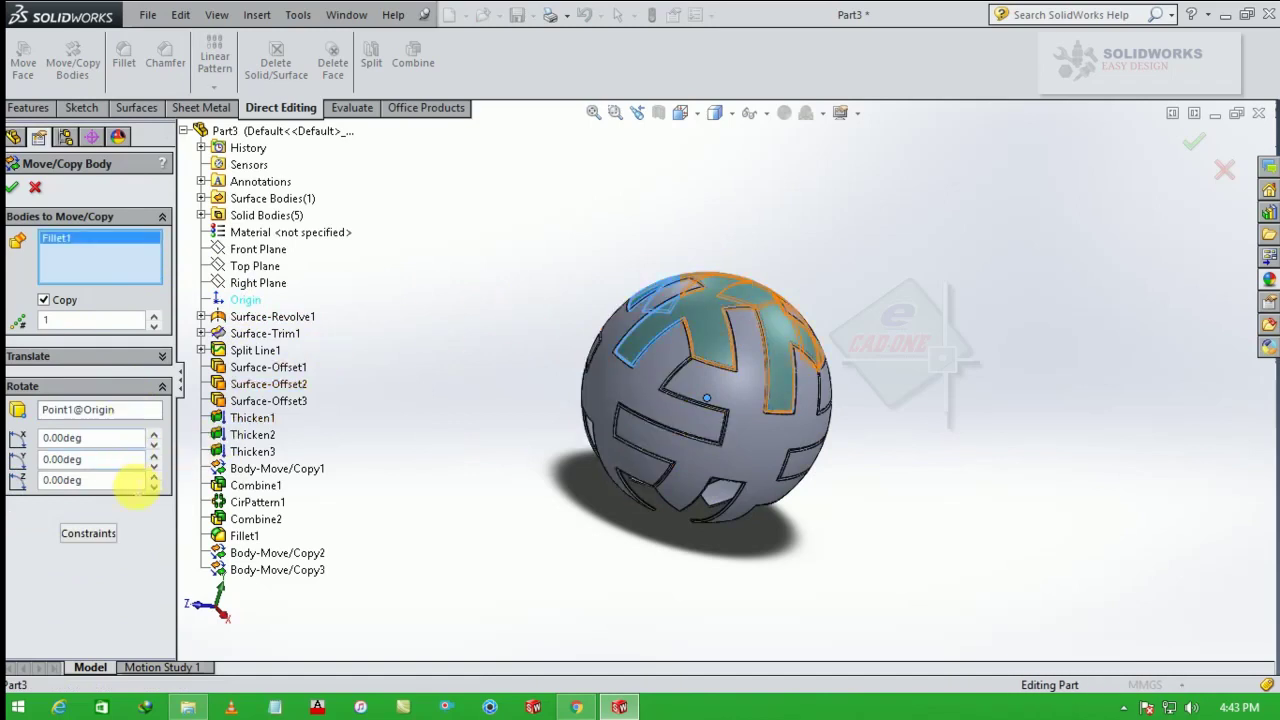
pyautogui.moveTo(95, 481); pyautogui.dragTo(24, 489)
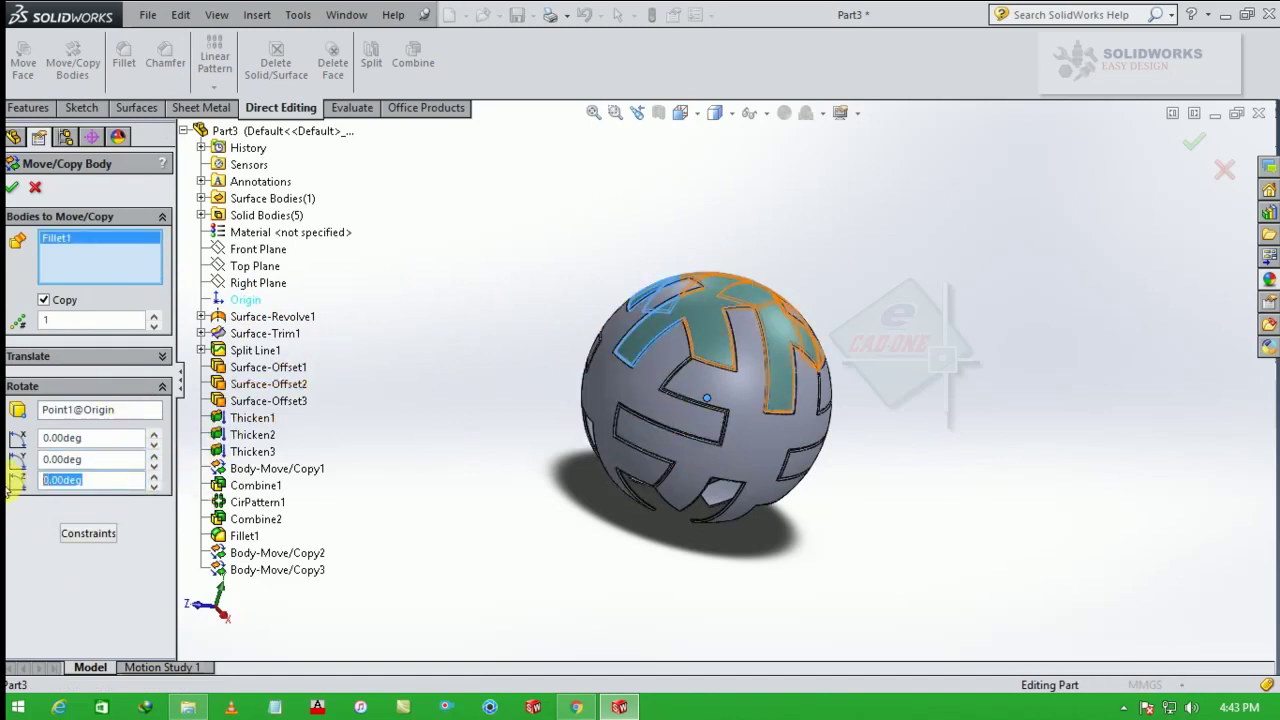
pyautogui.write('180')
pyautogui.press('Return')
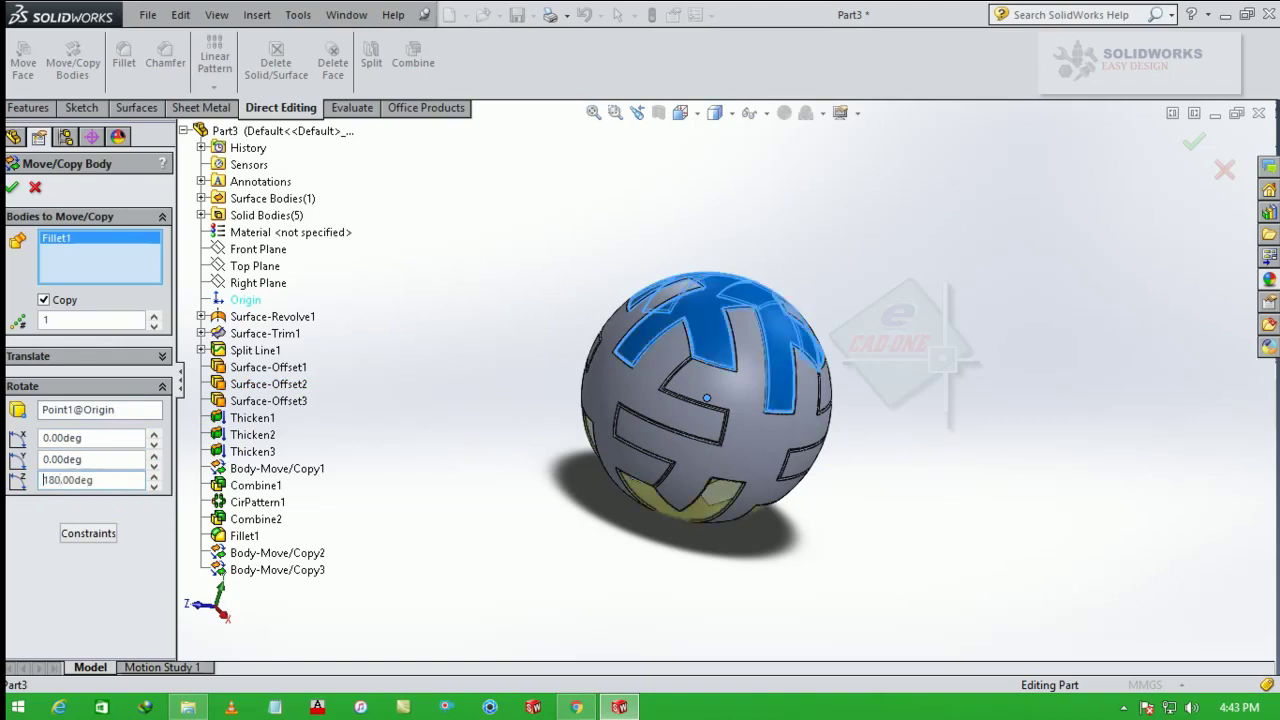
pyautogui.click(12, 190)
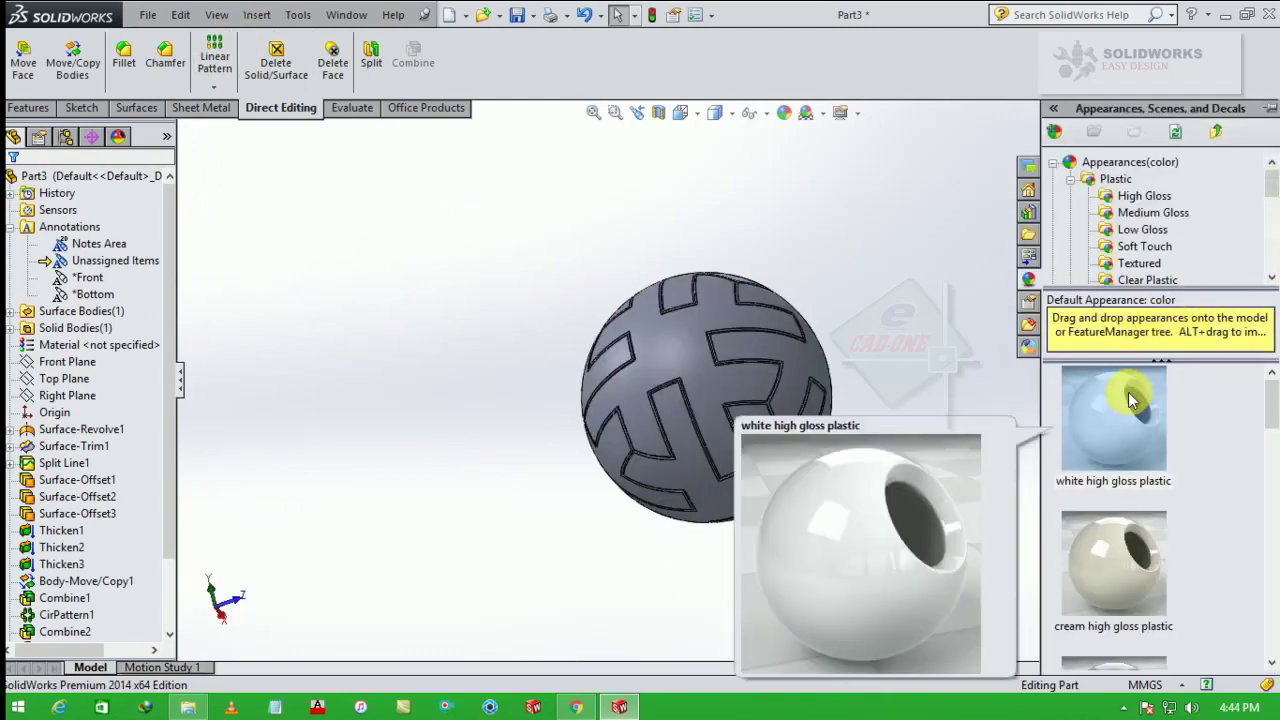
# Apply the white high gloss plastic appearance to the part, select the entire ball as its geometry, and set the color to white.
pyautogui.doubleClick(1130, 400)
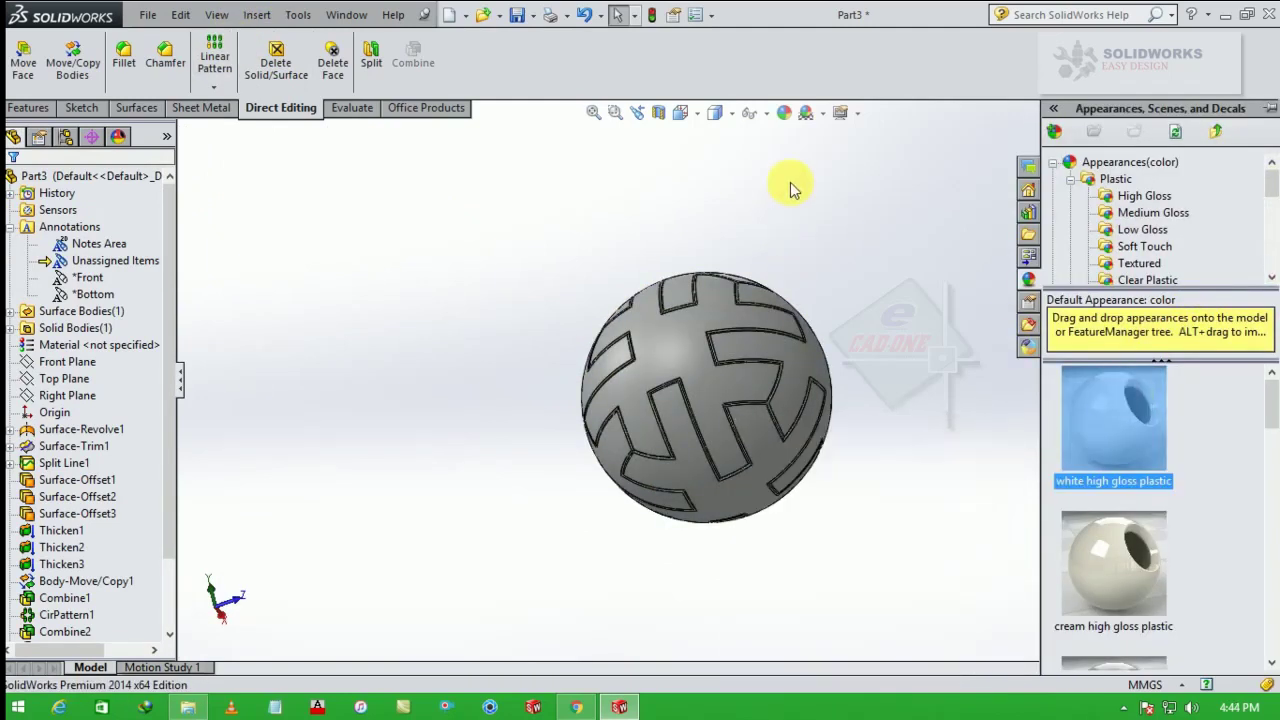
pyautogui.click(783, 113)
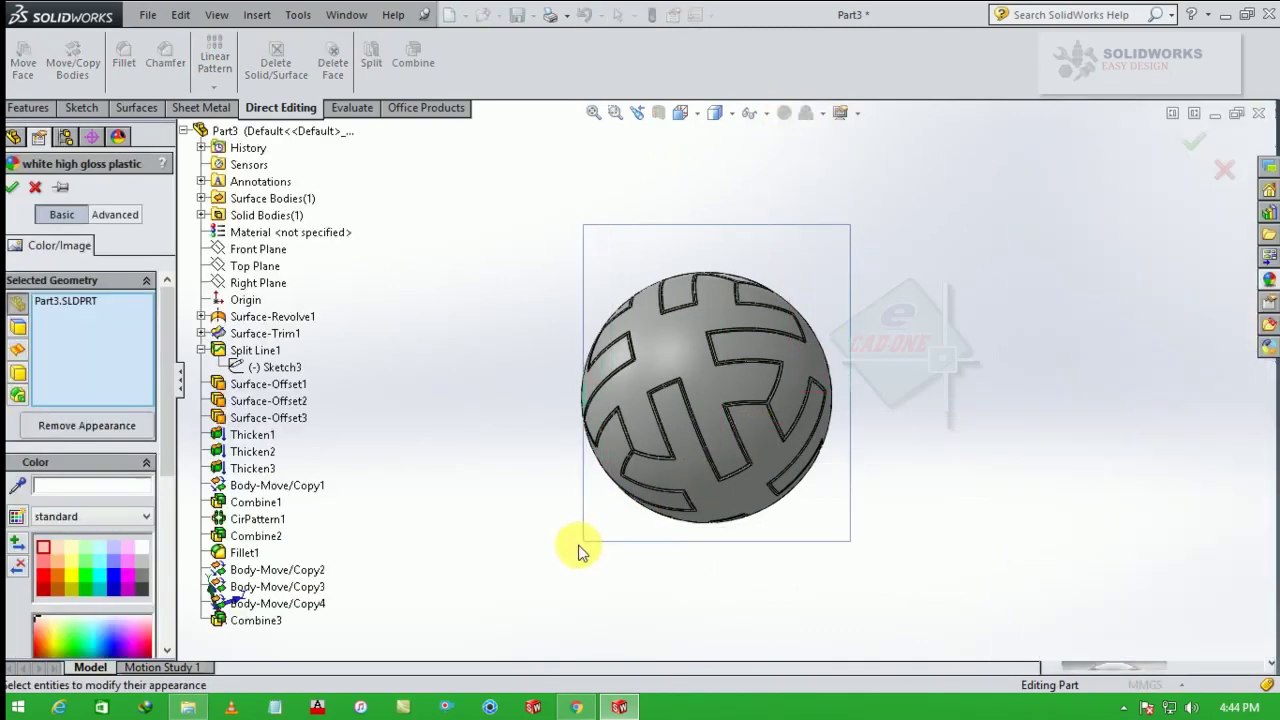
pyautogui.moveTo(579, 546); pyautogui.dragTo(577, 549)
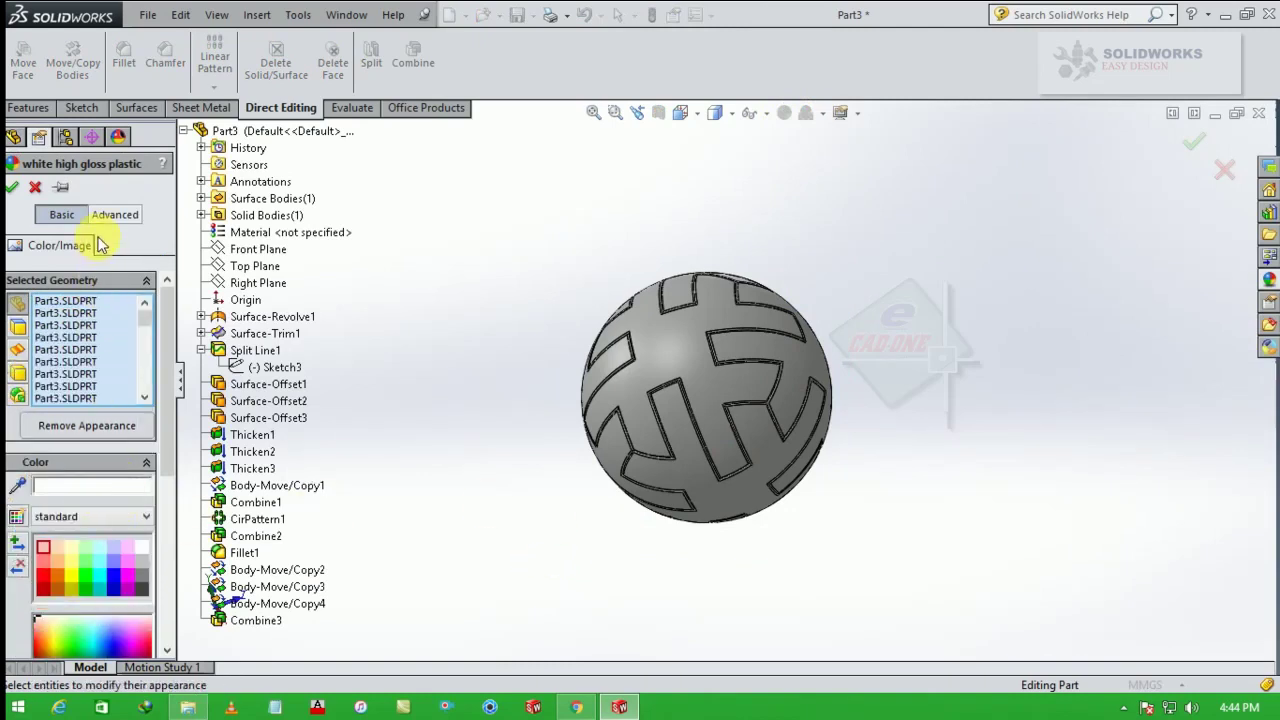
pyautogui.click(142, 545)
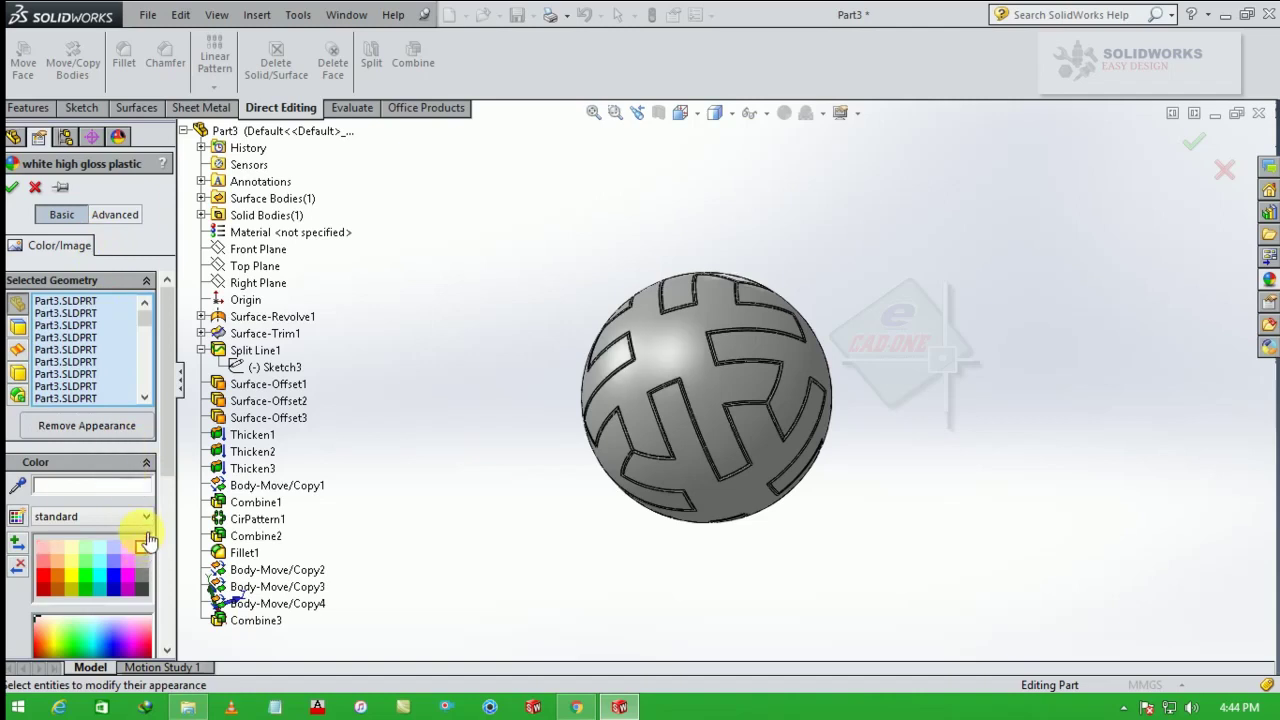
# Set the luminous intensity to 0.38 w/srm^2 in the appearance's advanced illumination settings and accept the appearance.
pyautogui.click(116, 216)
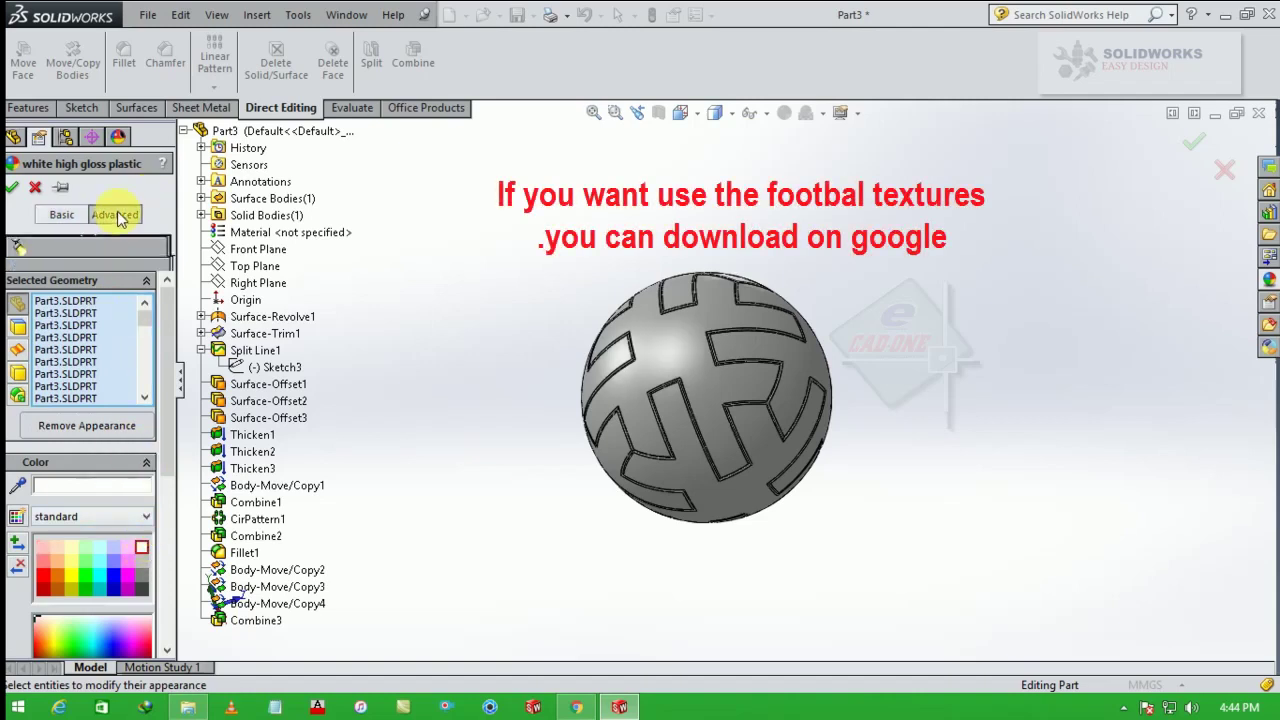
pyautogui.click(84, 249)
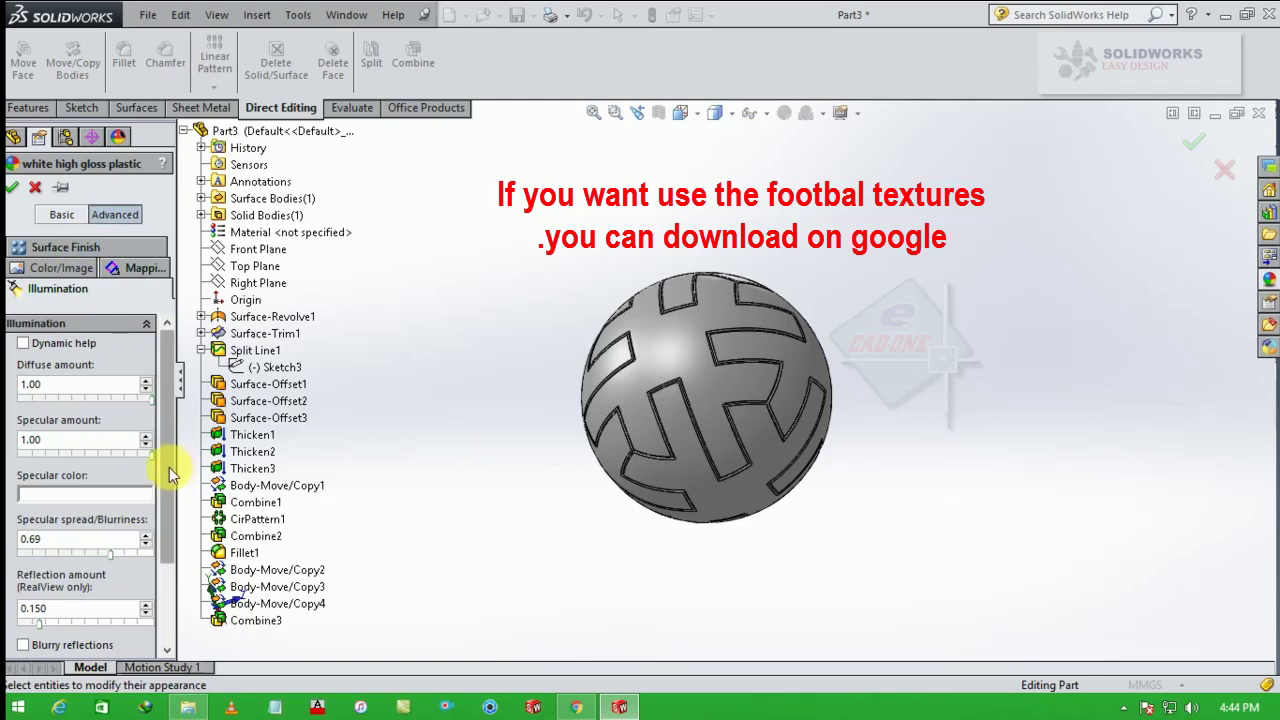
pyautogui.moveTo(169, 467); pyautogui.dragTo(166, 573)
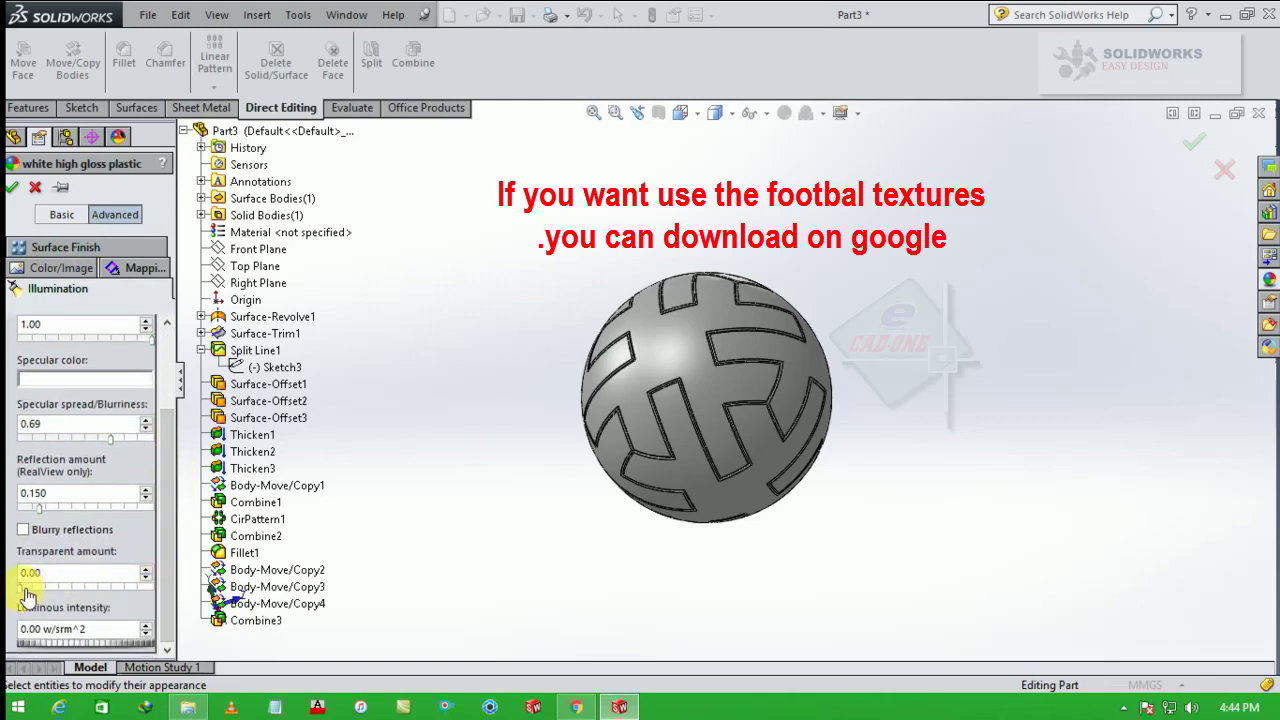
pyautogui.moveTo(22, 598)
pyautogui.mouseDown()
pyautogui.moveTo(63, 598)
pyautogui.moveTo(20, 590)
pyautogui.moveTo(13, 602)
pyautogui.mouseUp()
pyautogui.moveTo(34, 648); pyautogui.dragTo(168, 643)
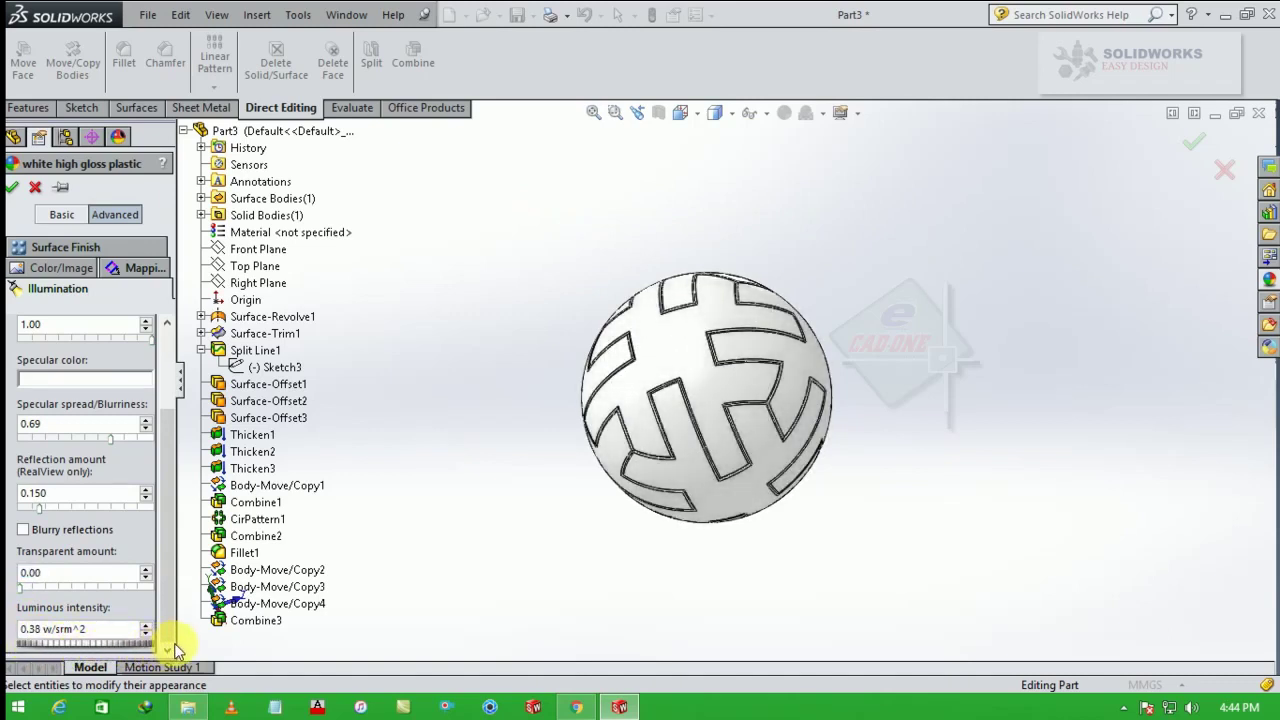
pyautogui.click(12, 187)
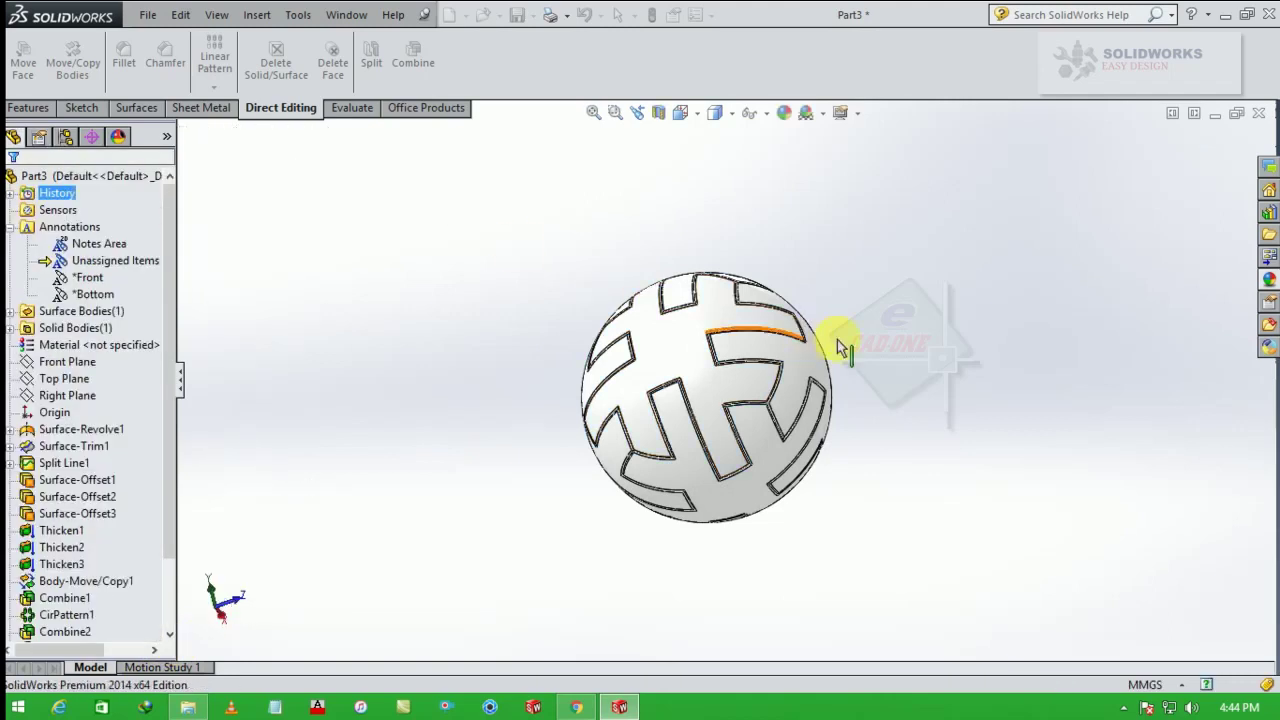